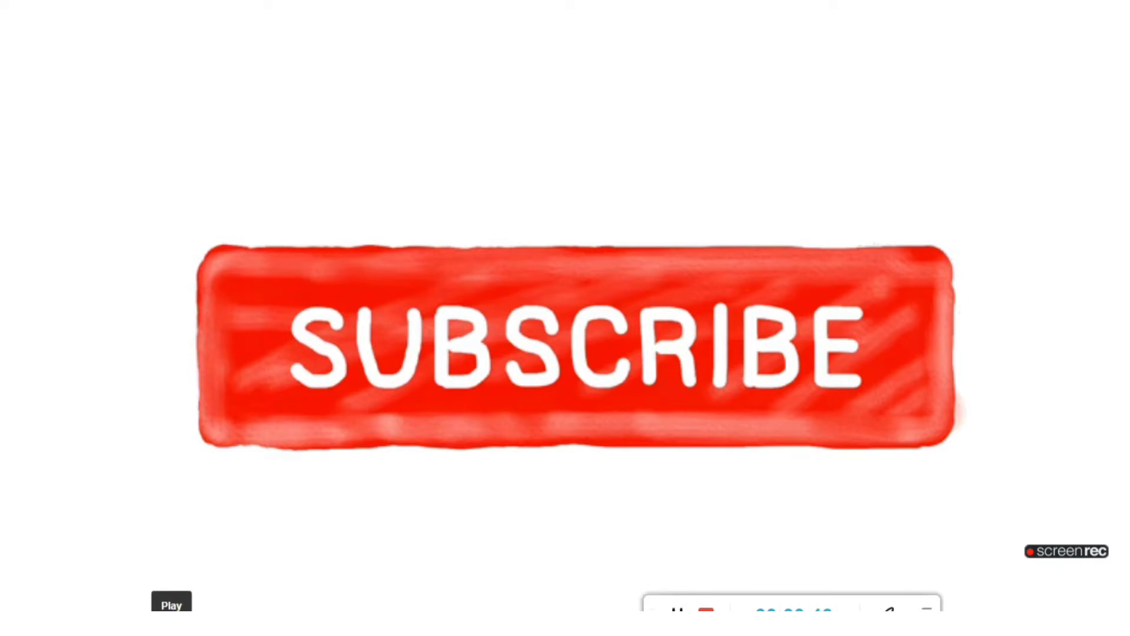
pyautogui.press('space')
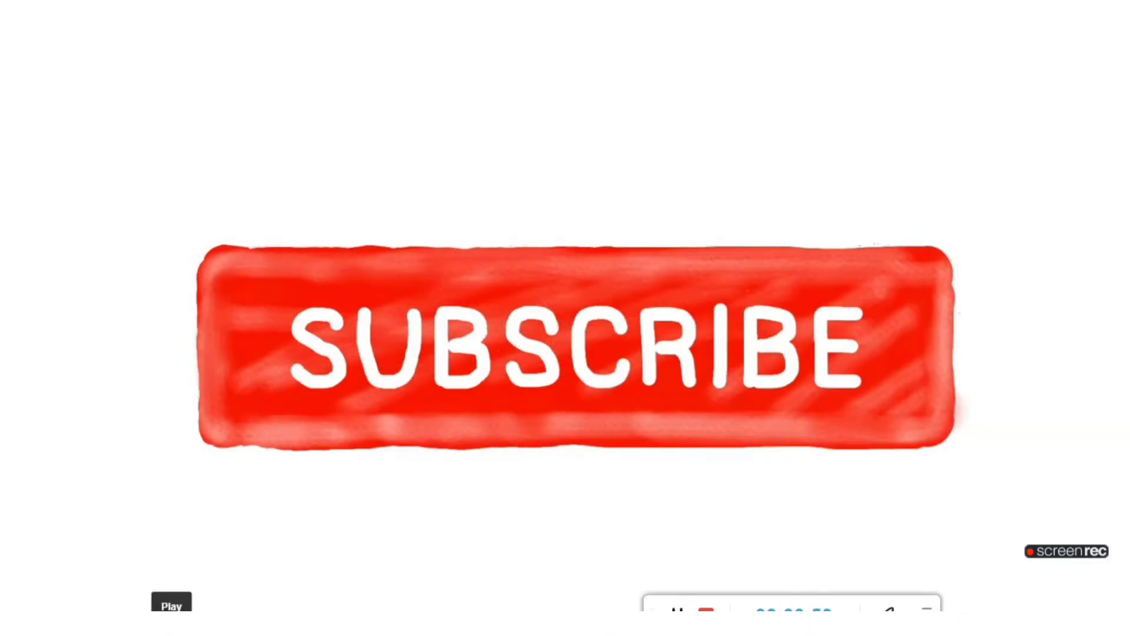
pyautogui.press('space')
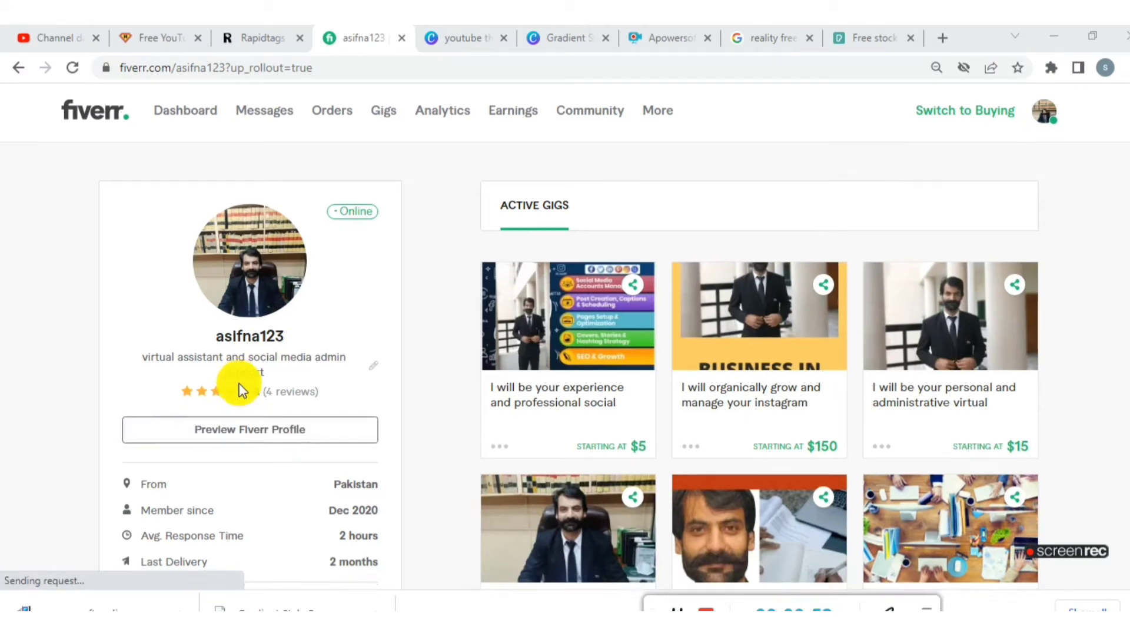
# - Review the Fiverr seller profile, including its active gigs, description, languages, tests, linked accounts, skills and buyer reviews
pyautogui.scroll(-1, 226, 365)
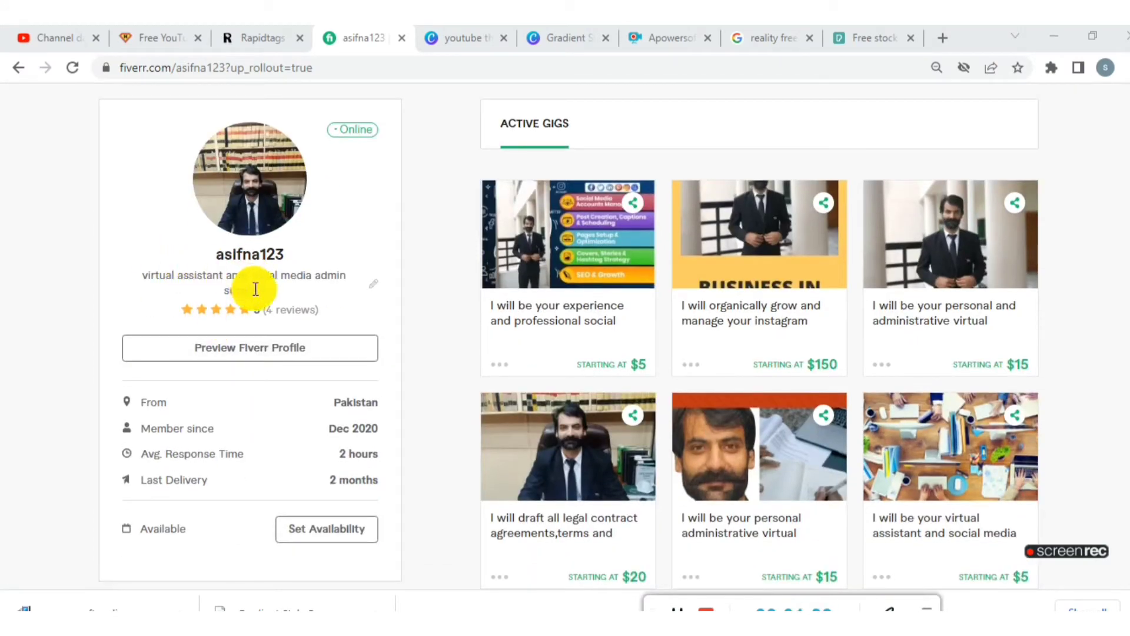
pyautogui.scroll(-1, 252, 359)
pyautogui.scroll(-10, 252, 365)
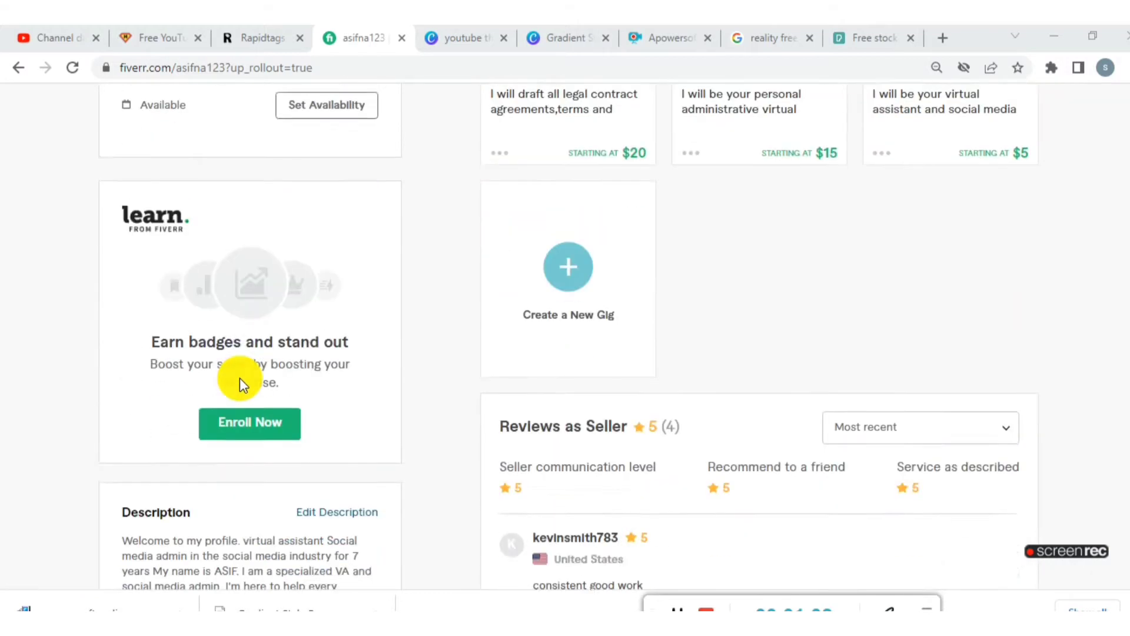
pyautogui.scroll(-3, 234, 391)
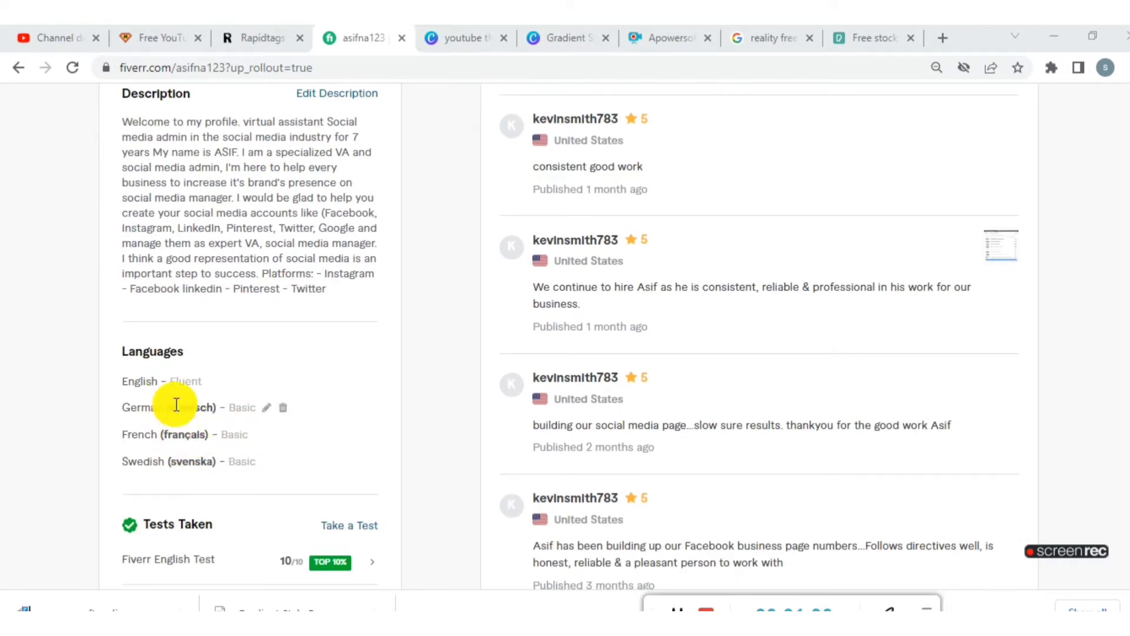
pyautogui.scroll(-3, 215, 405)
pyautogui.scroll(-5, 219, 405)
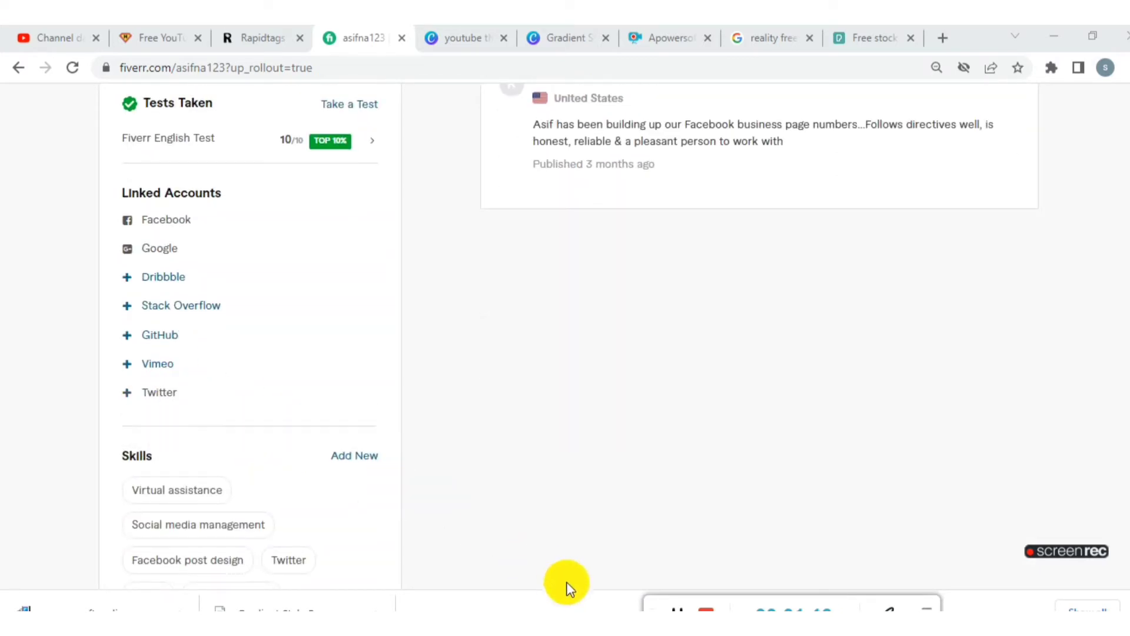
pyautogui.scroll(2, 623, 506)
pyautogui.scroll(12, 613, 511)
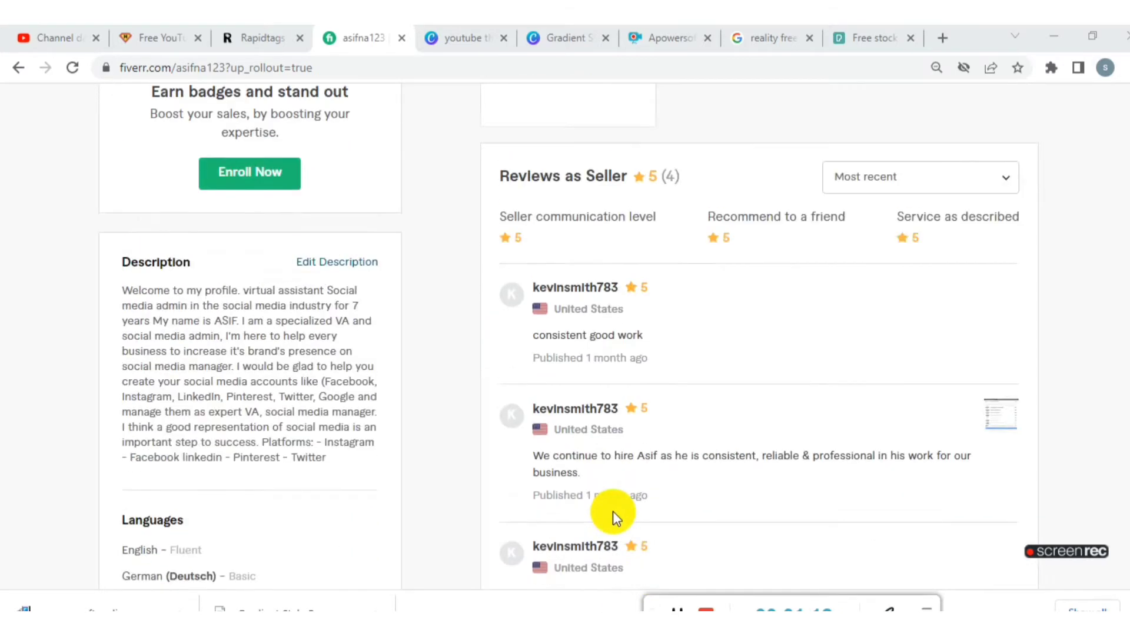
pyautogui.scroll(3, 613, 511)
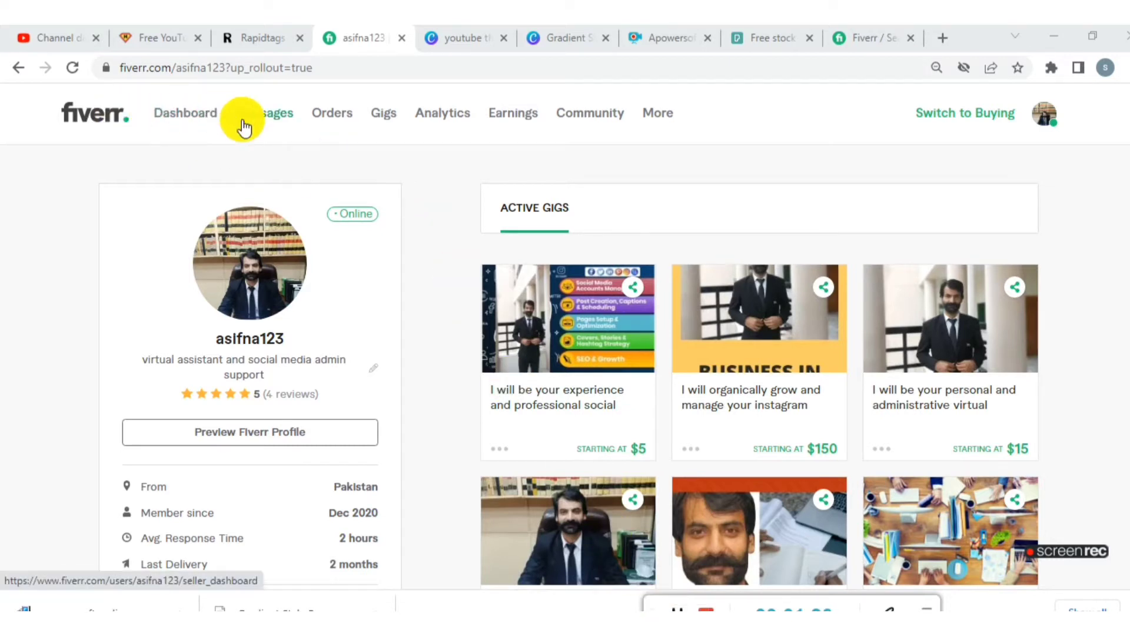
# - Open the seller's gig management page, look over the active gigs and start creating a new gig
pyautogui.click(383, 115)
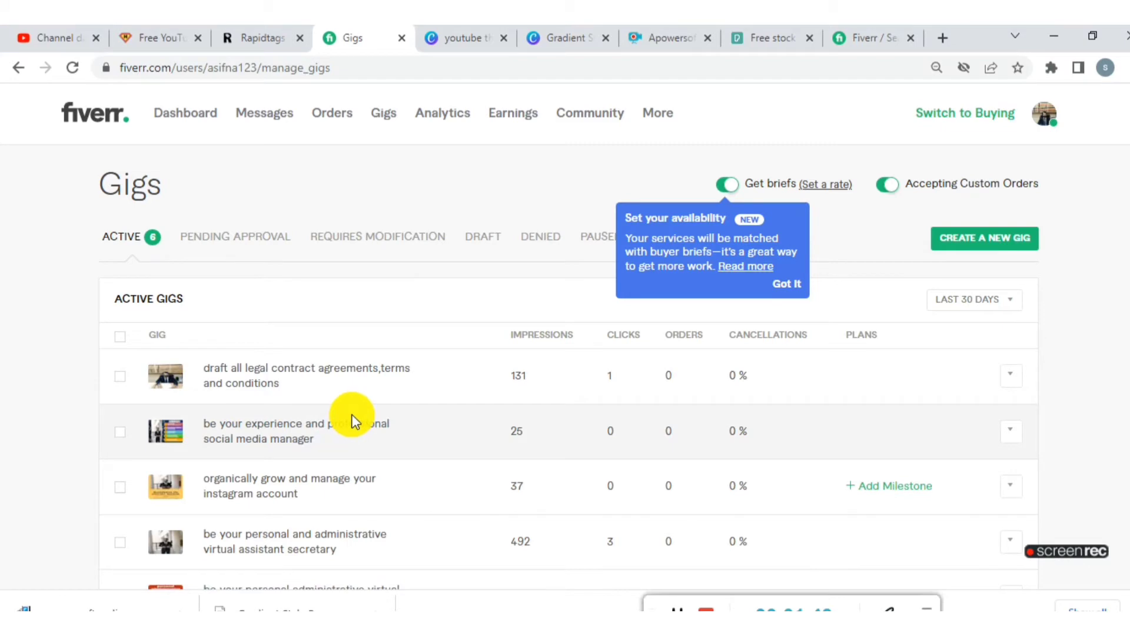
pyautogui.scroll(-5, 475, 396)
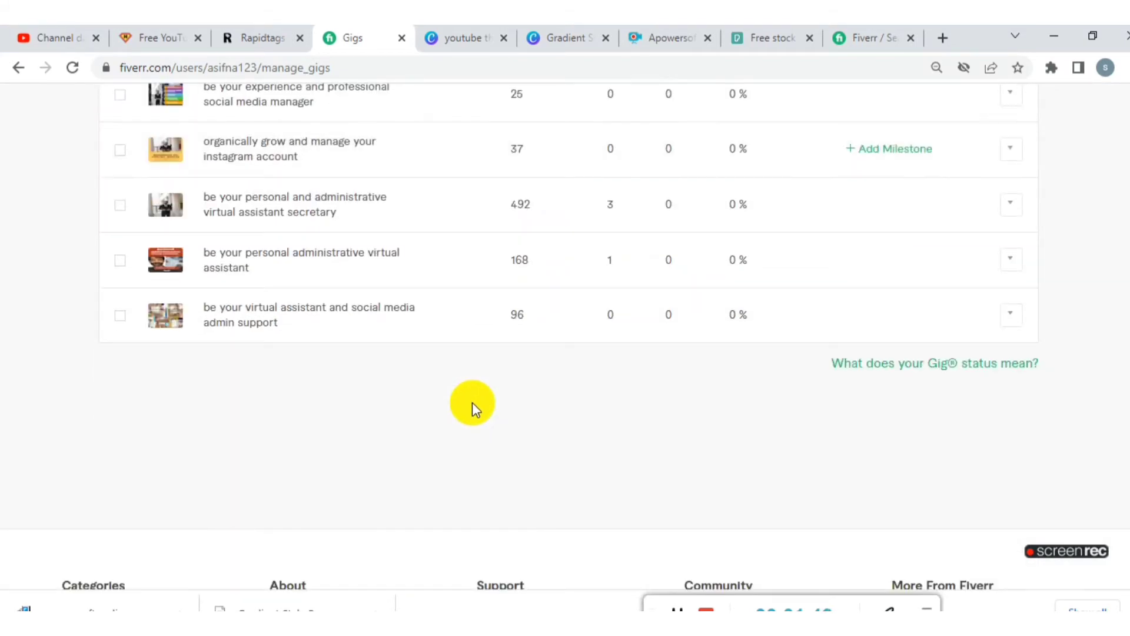
pyautogui.scroll(5, 511, 394)
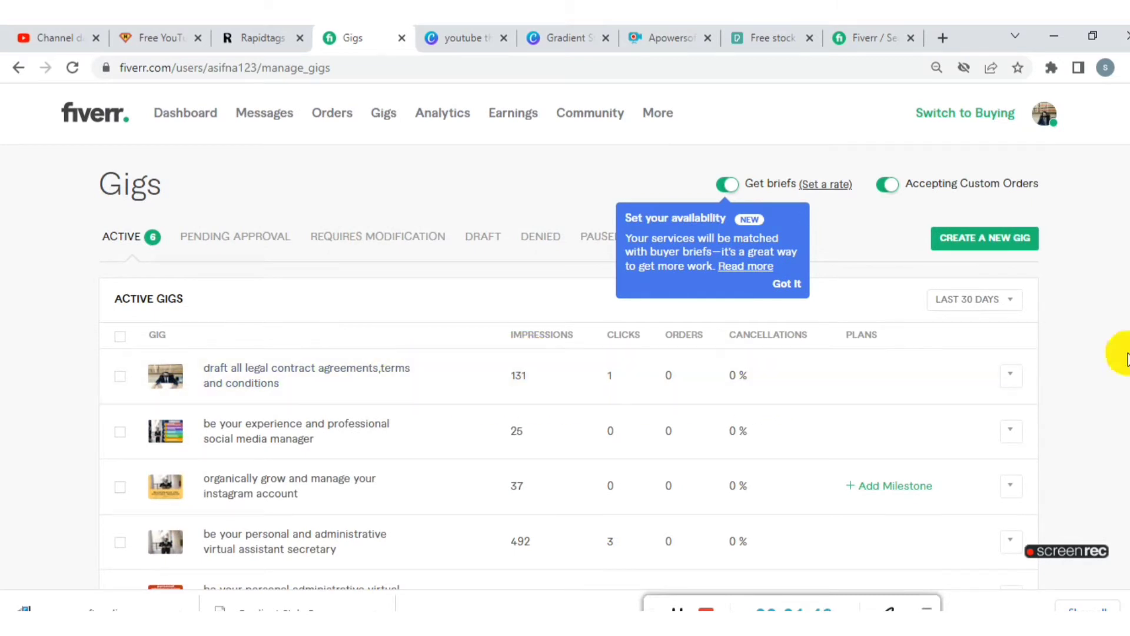
pyautogui.click(981, 247)
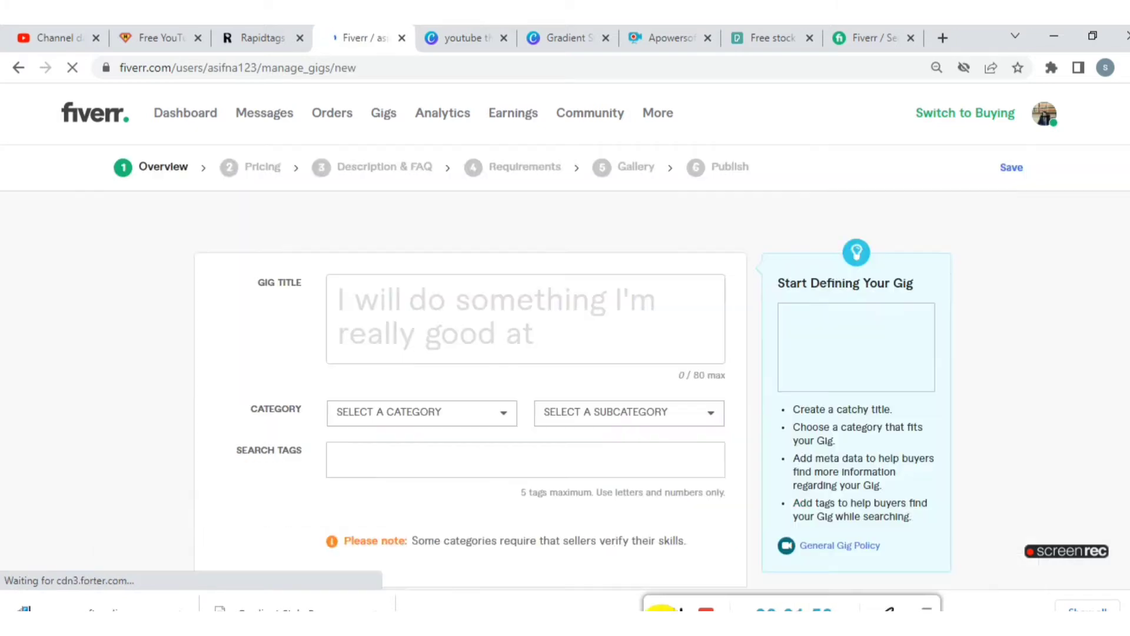
pyautogui.click(372, 307)
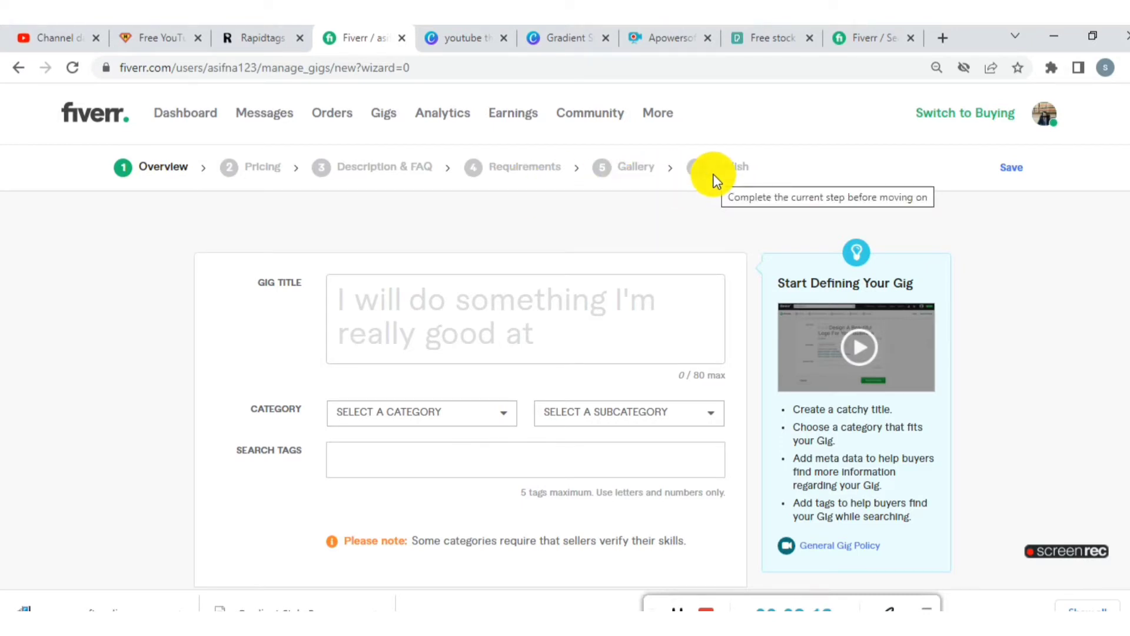
pyautogui.click(697, 277)
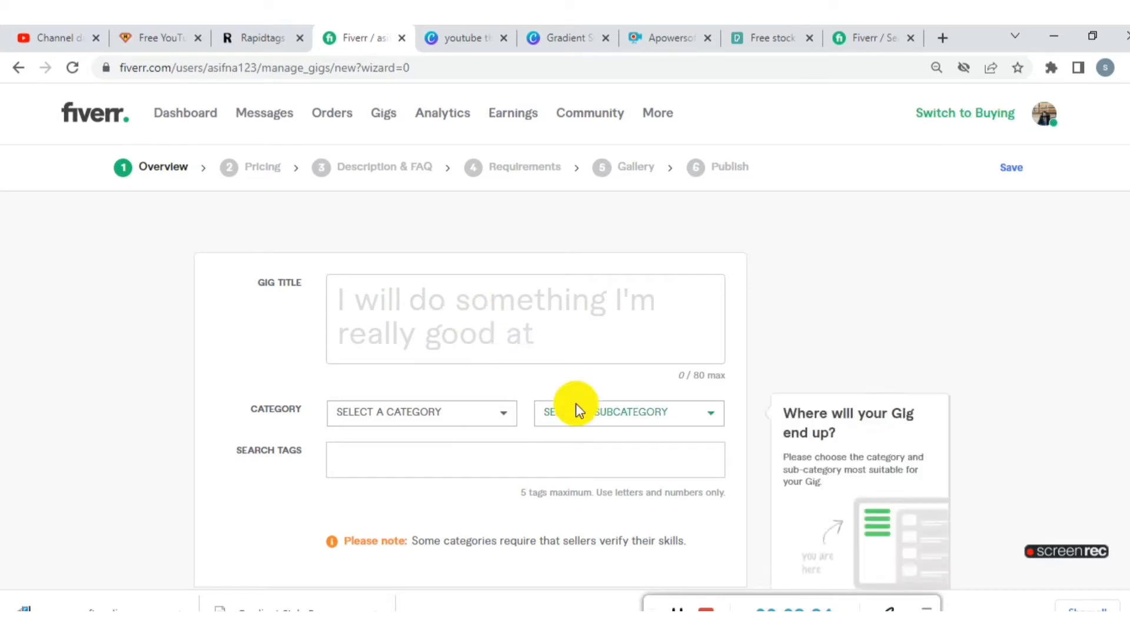
# - Copy the phrase "personal administrative virtual assistant" from the Fiverr search results and paste it in as the new gig's title
pyautogui.click(866, 39)
pyautogui.scroll(5, 551, 327)
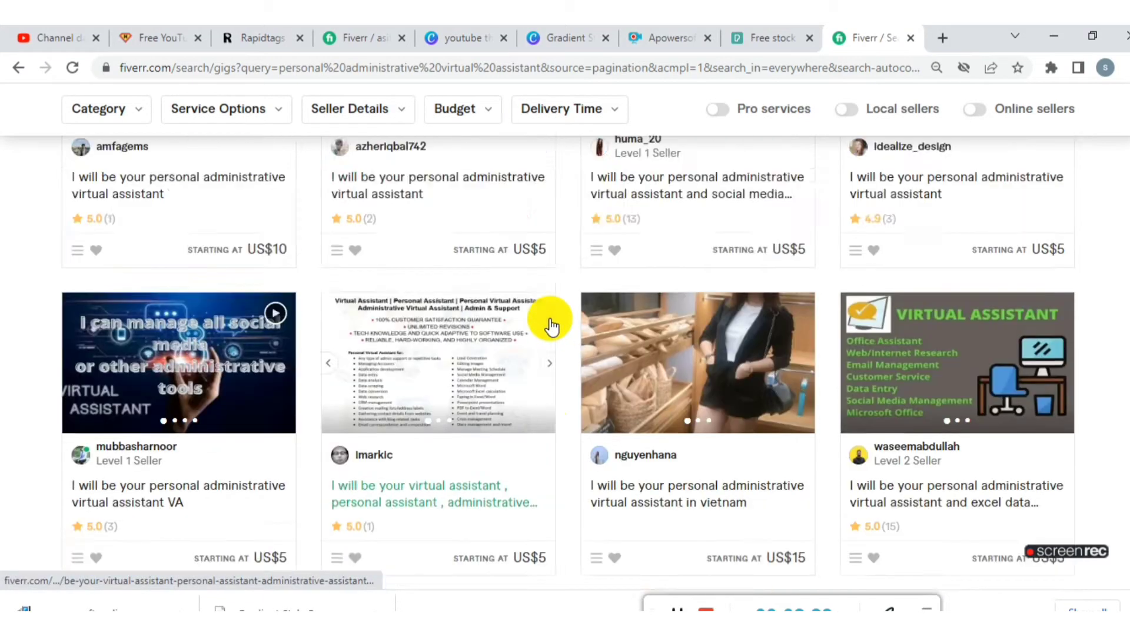
pyautogui.scroll(10, 551, 326)
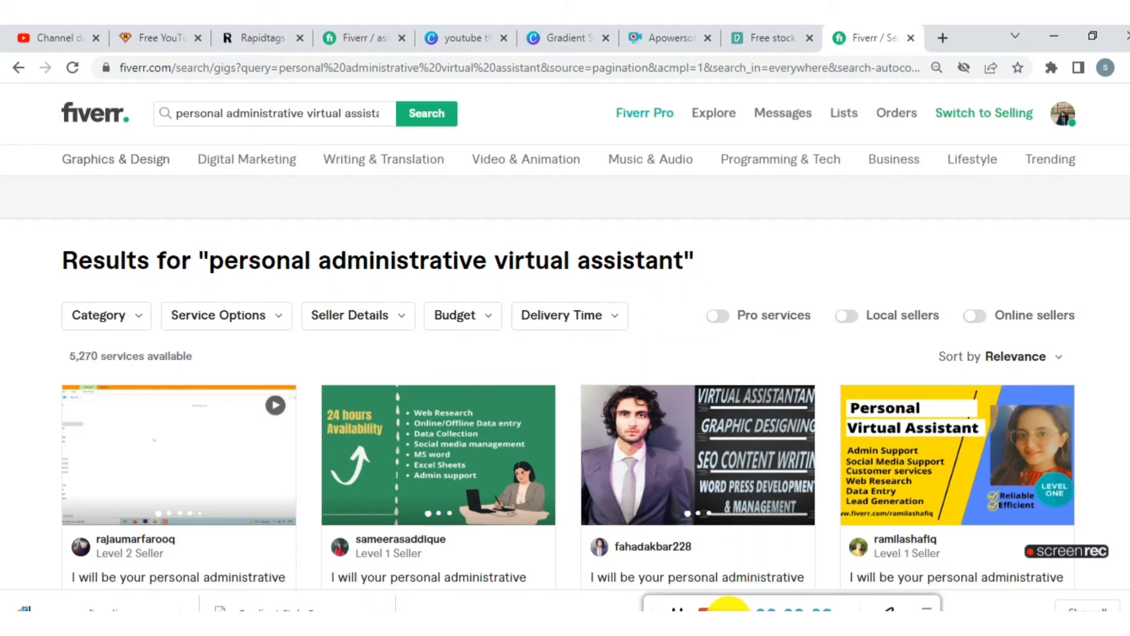
pyautogui.click(678, 610)
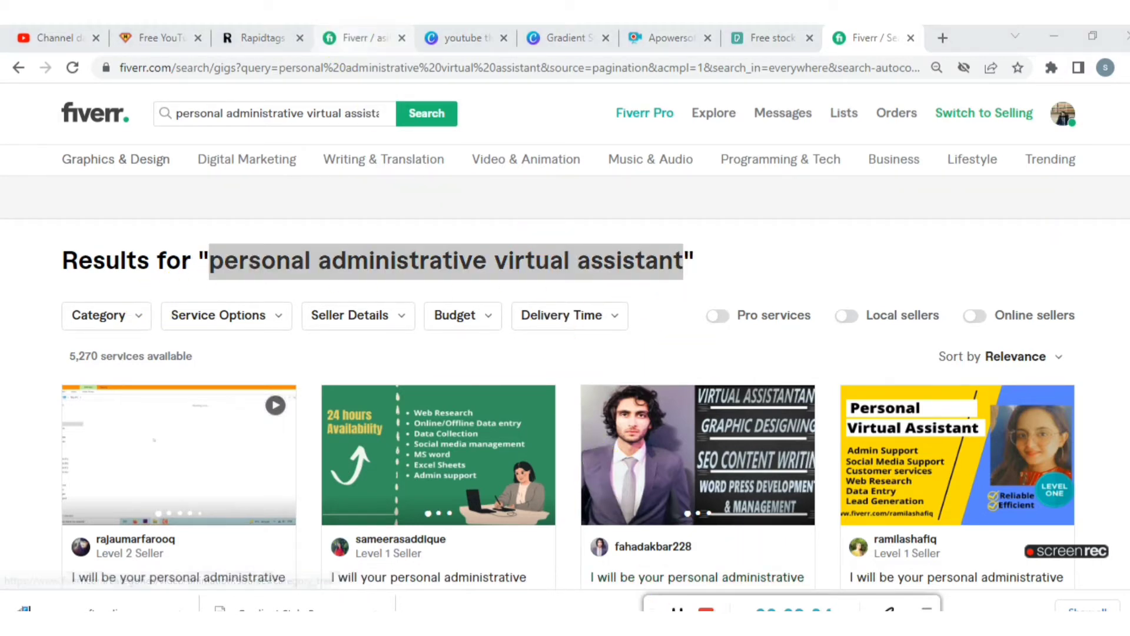
pyautogui.click(342, 35)
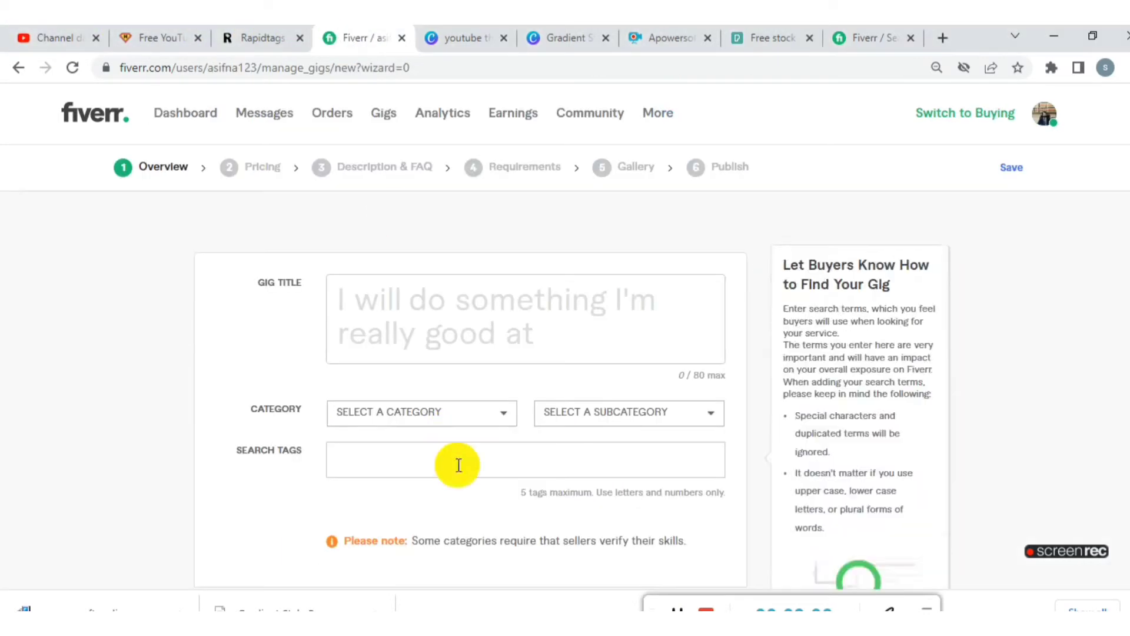
pyautogui.click(379, 321)
pyautogui.rightClick(360, 304)
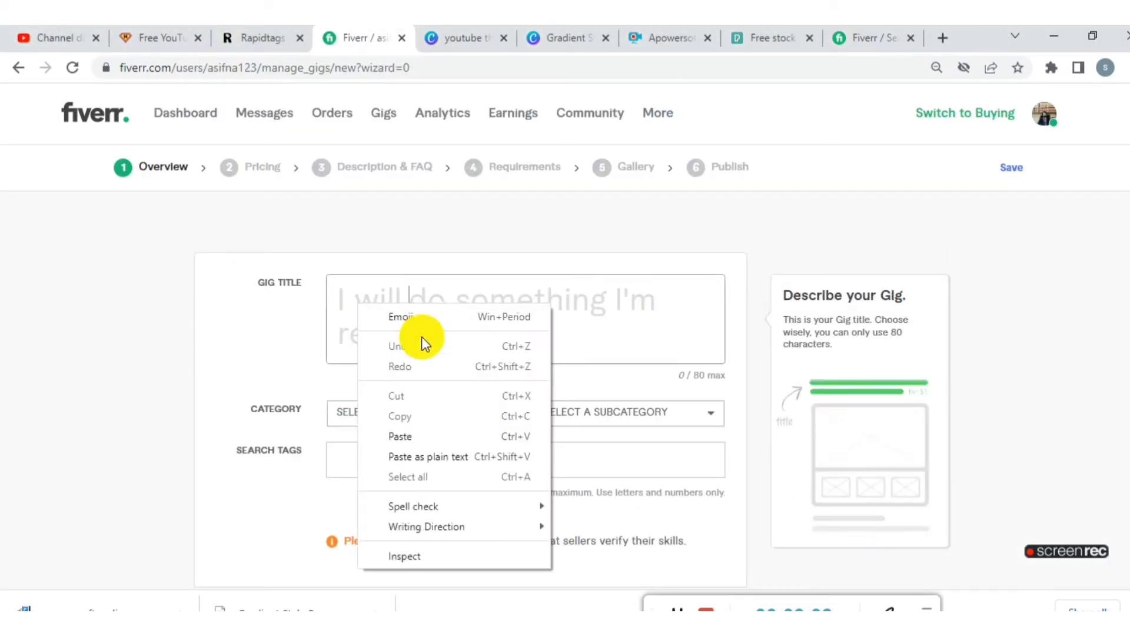
pyautogui.click(422, 433)
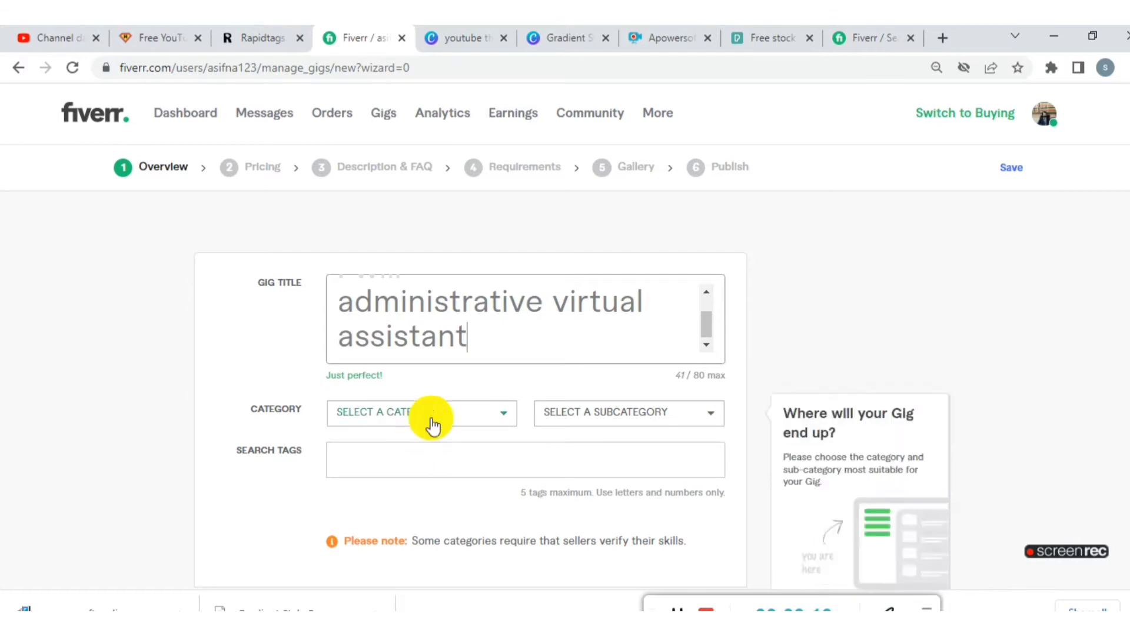
pyautogui.scroll(1, 462, 348)
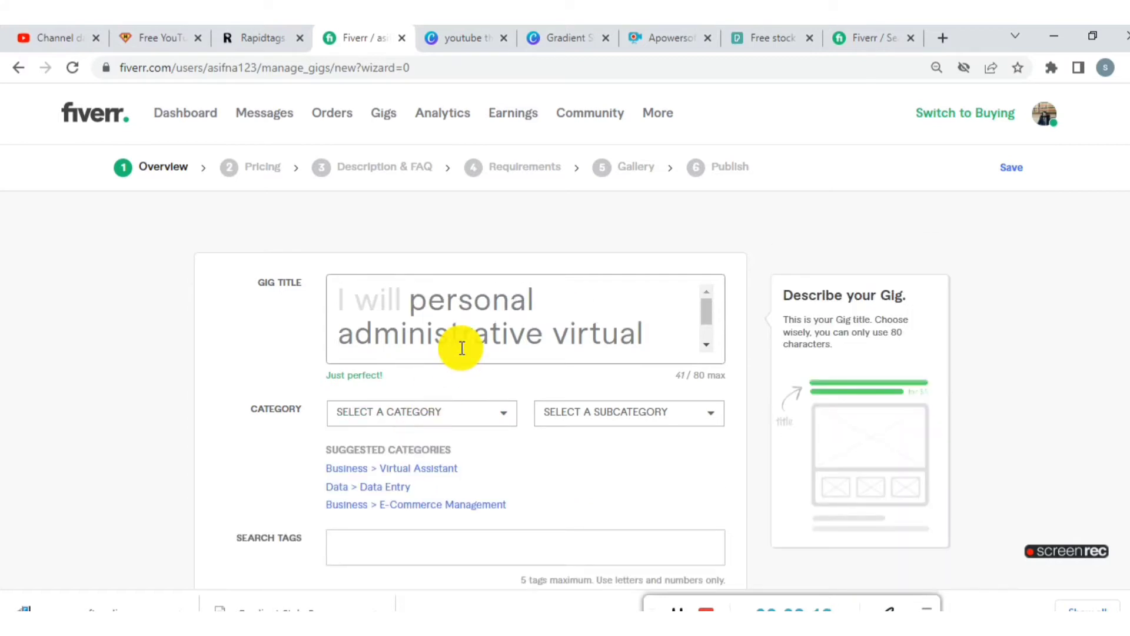
pyautogui.scroll(-1, 462, 348)
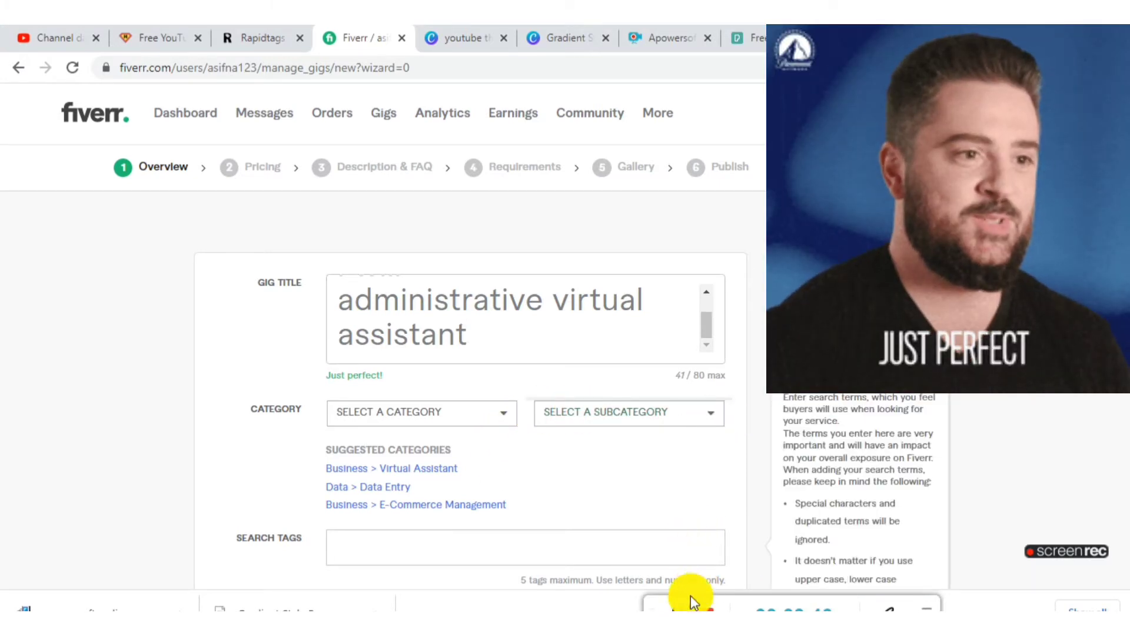
# - Look through the gig categories and apply the suggested category Business > Virtual Assistant
pyautogui.click(489, 418)
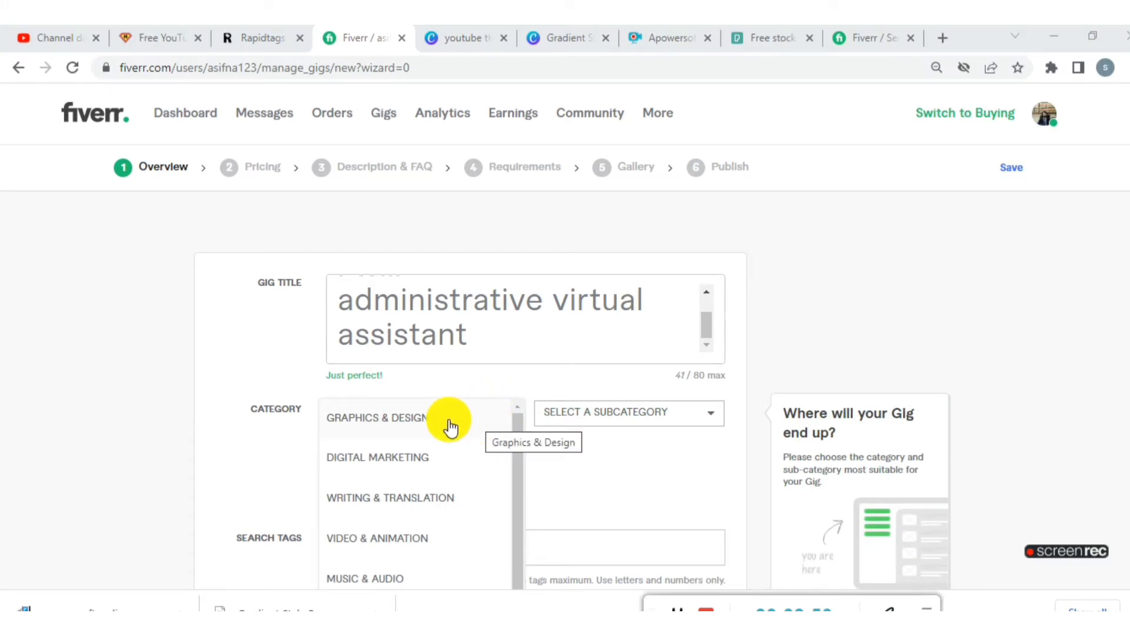
pyautogui.scroll(-1, 443, 423)
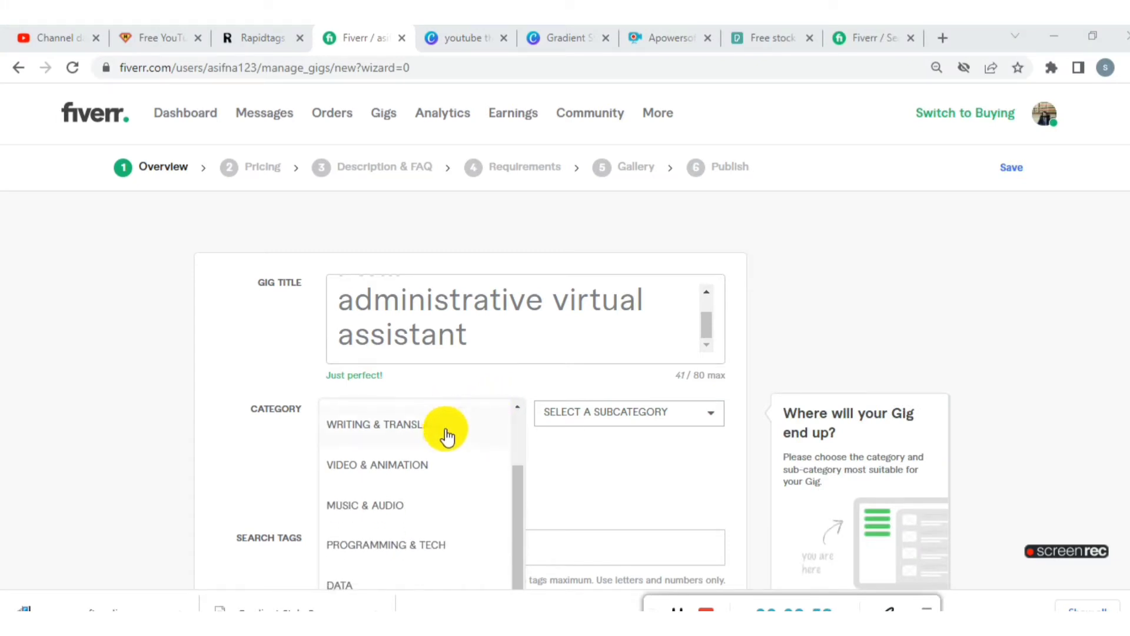
pyautogui.scroll(-1, 431, 474)
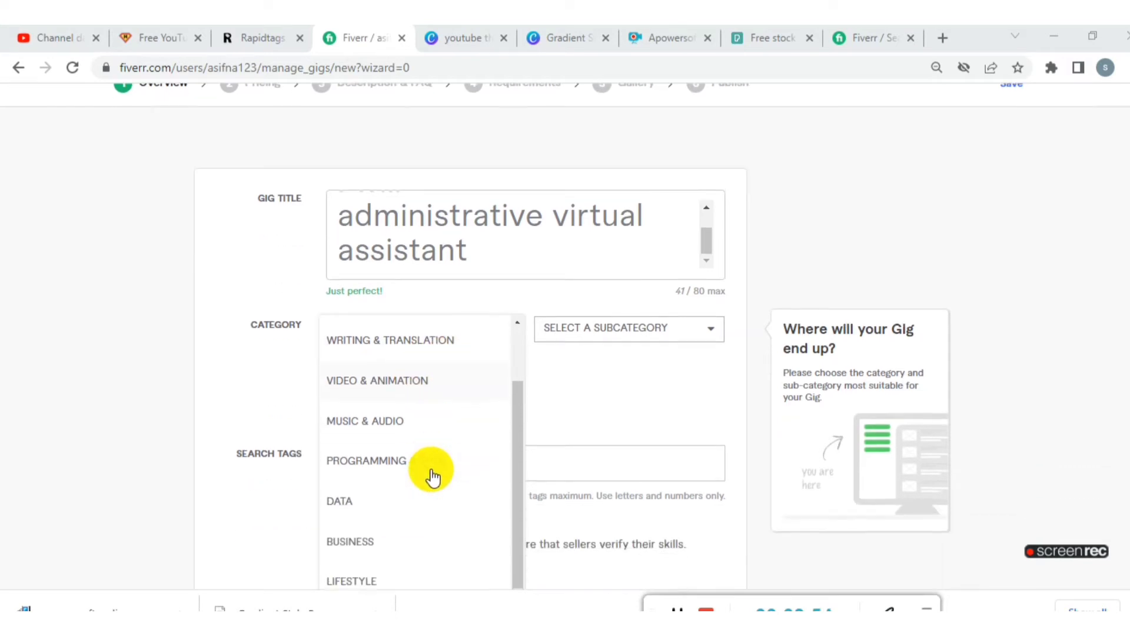
pyautogui.scroll(-1, 432, 475)
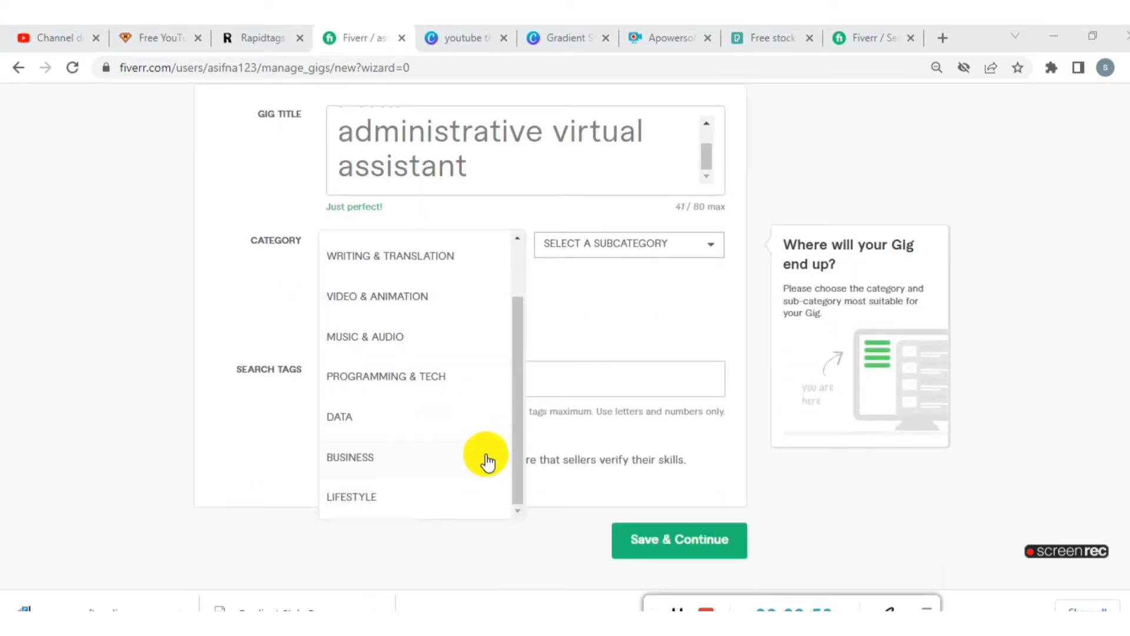
pyautogui.scroll(1, 479, 458)
pyautogui.scroll(2, 474, 456)
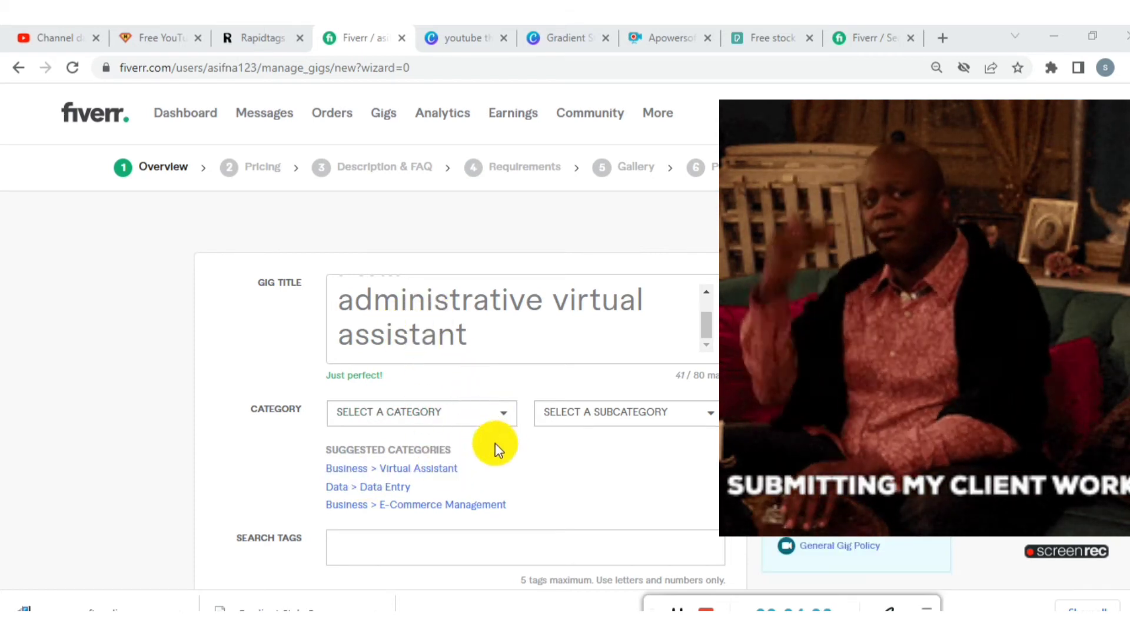
pyautogui.click(442, 471)
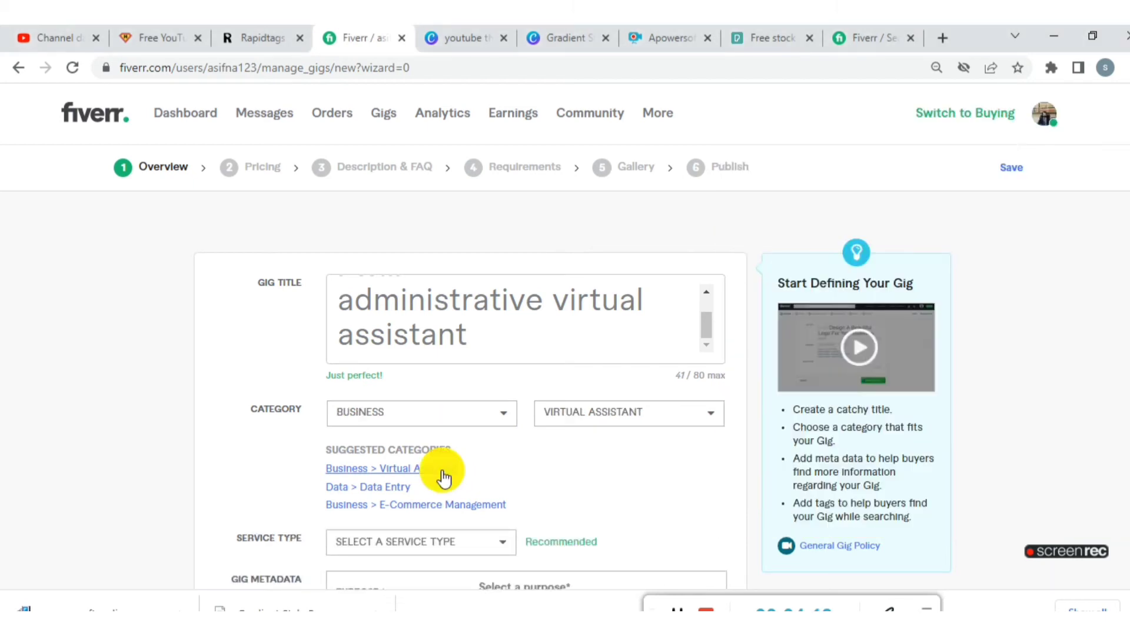
pyautogui.scroll(-1, 580, 510)
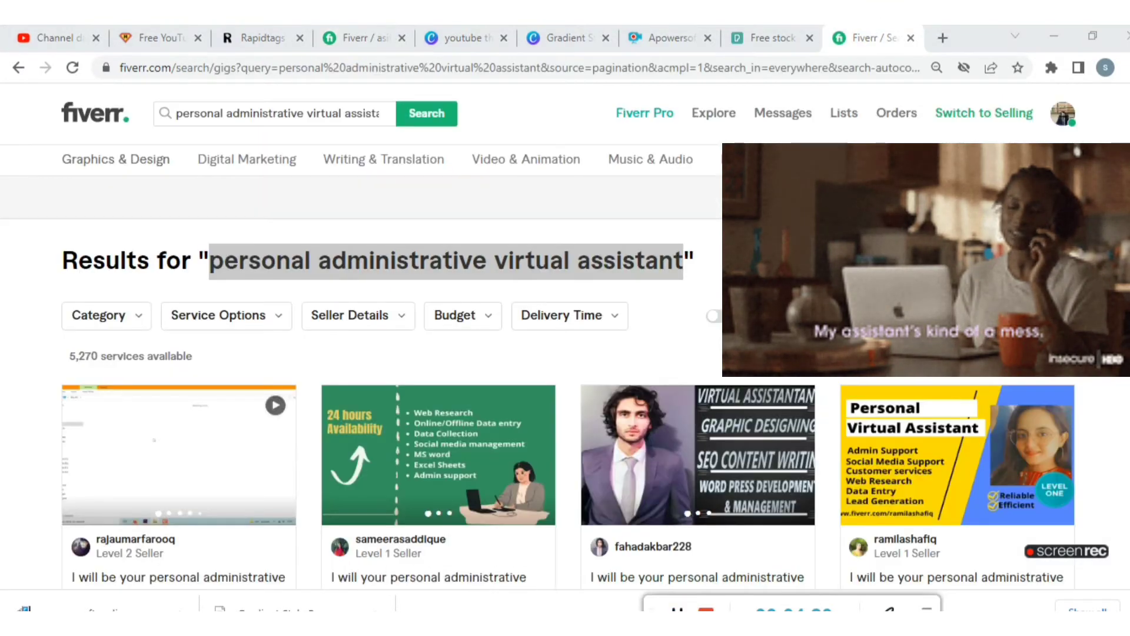
# - Return to the Fiverr search results for "personal administrative virtual assistant" and examine the titles, images and prices of the listed gigs
pyautogui.scroll(-1, 476, 359)
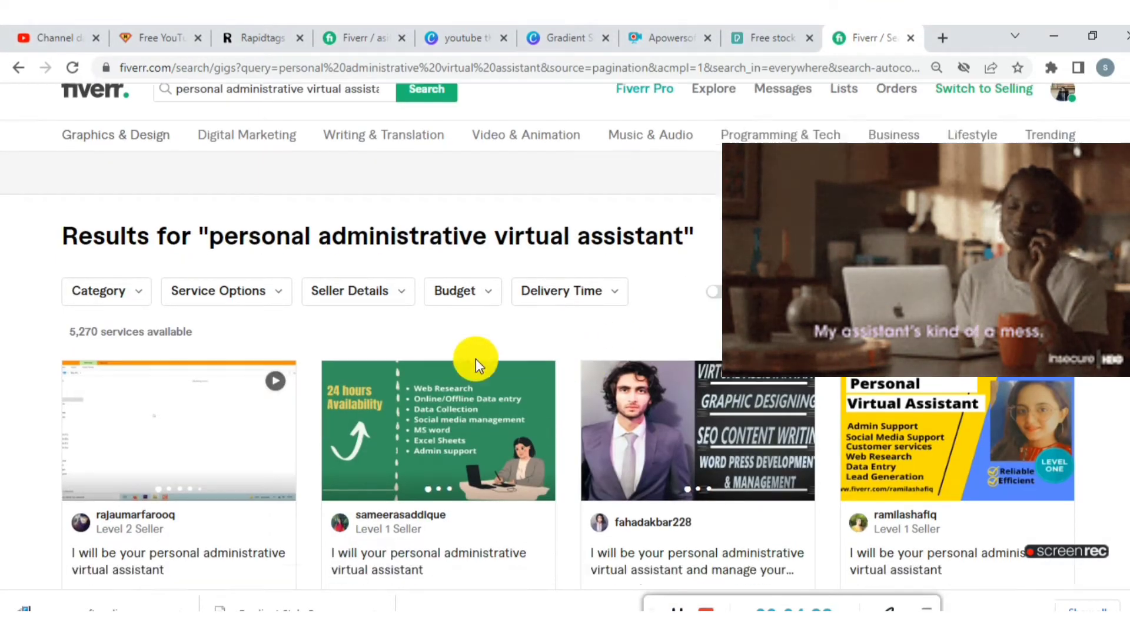
pyautogui.scroll(-1, 476, 359)
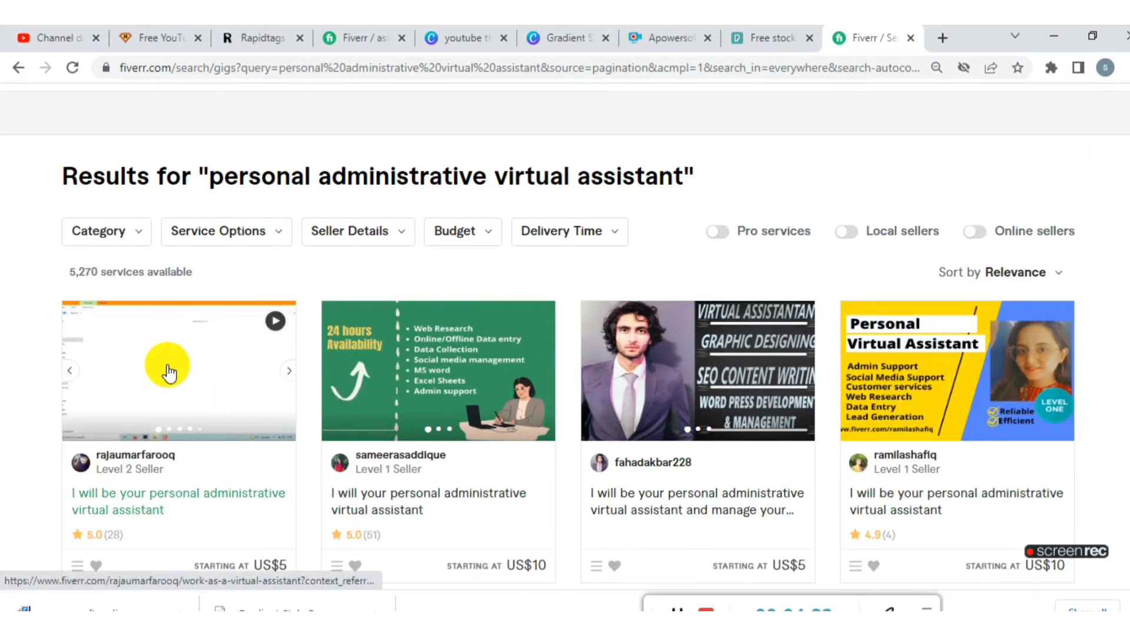
pyautogui.scroll(-3, 218, 418)
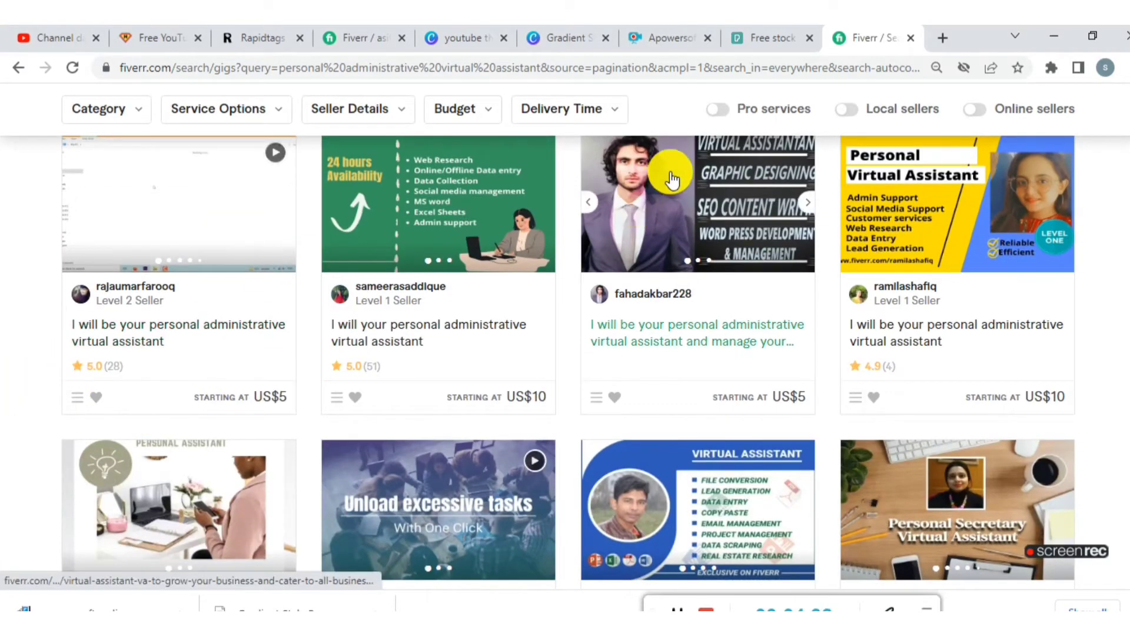
pyautogui.scroll(-15, 807, 200)
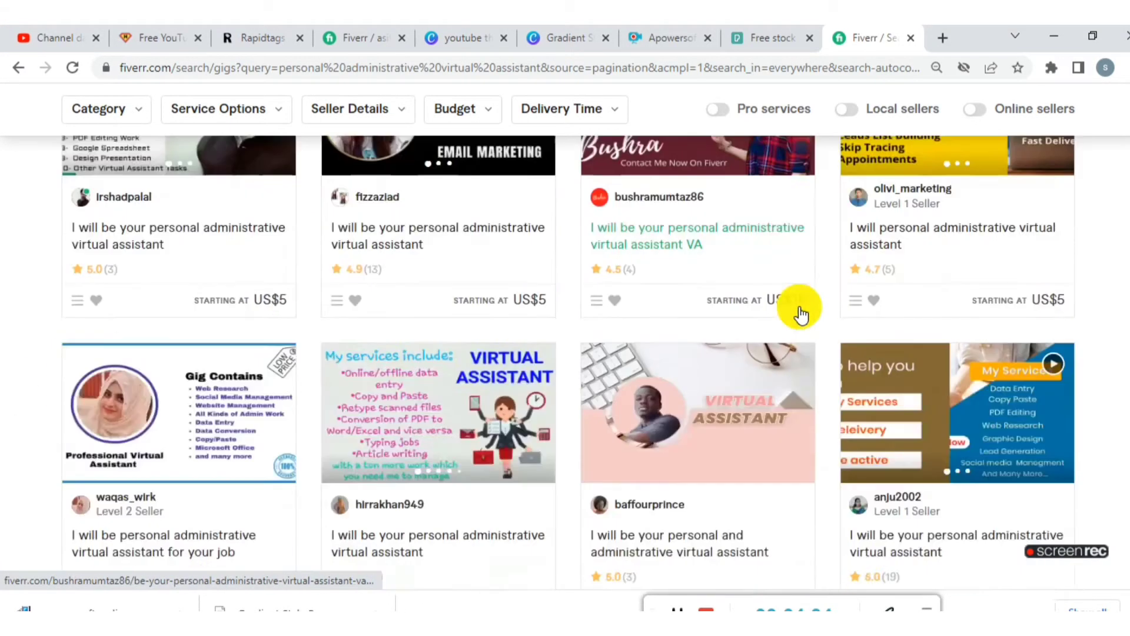
pyautogui.scroll(-14, 800, 315)
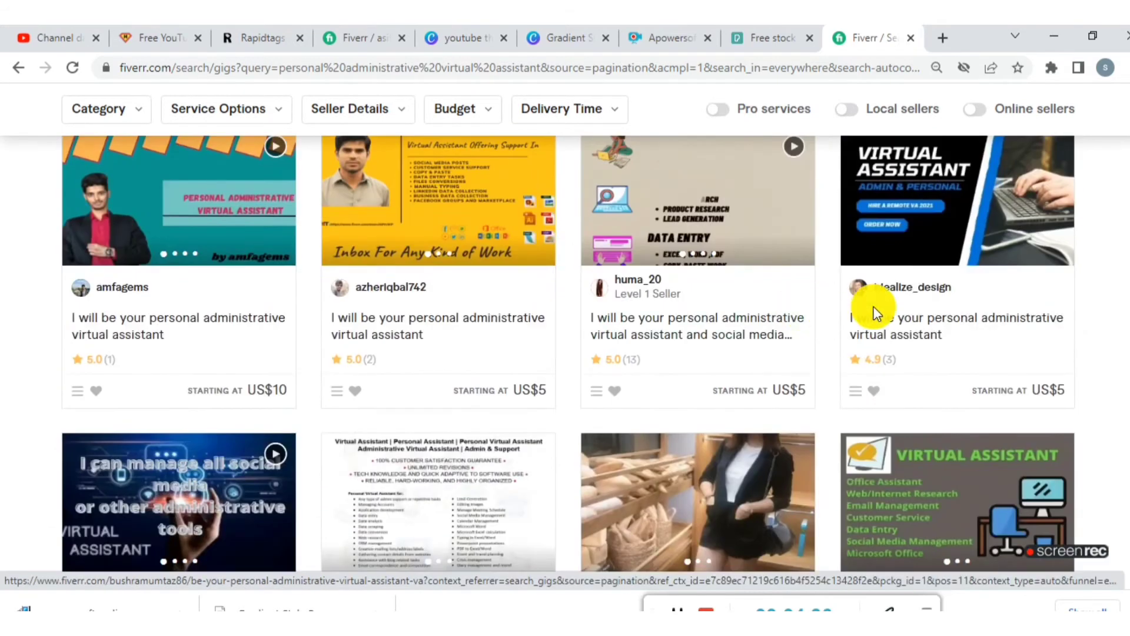
pyautogui.scroll(-5, 689, 295)
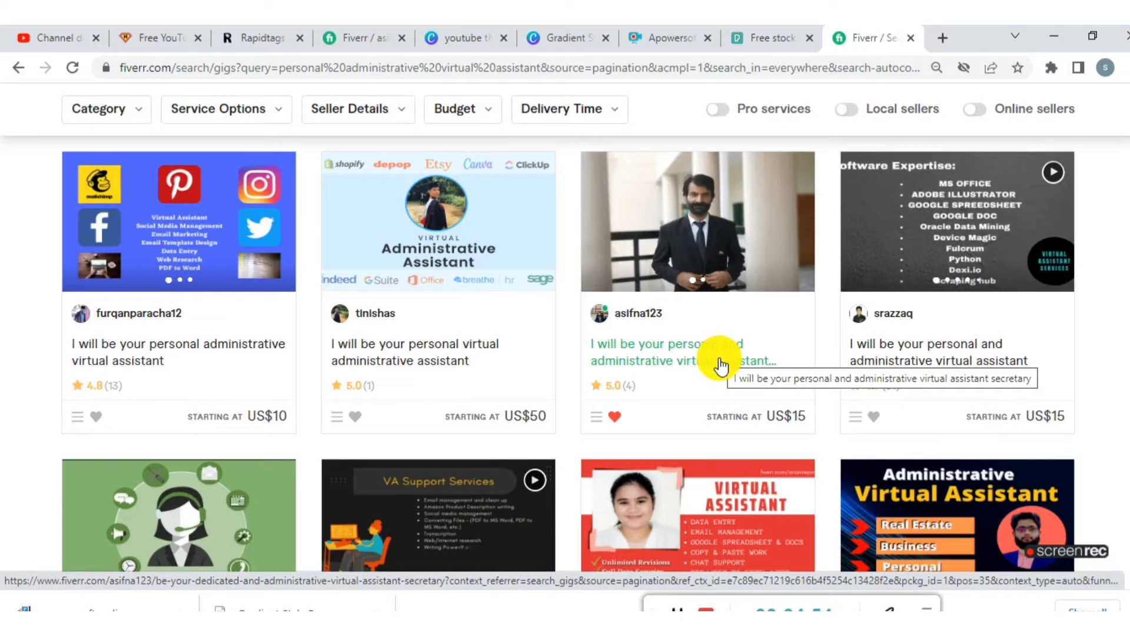
# - Return to the new gig form and set the gig's purpose to Business
pyautogui.scroll(20, 720, 365)
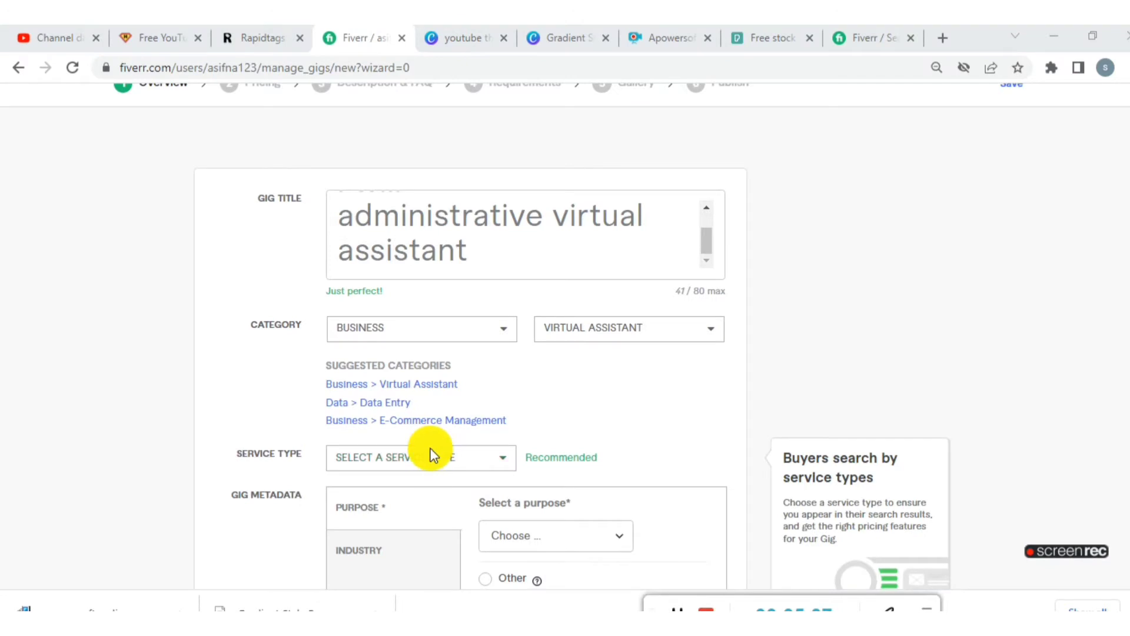
pyautogui.scroll(-2, 433, 455)
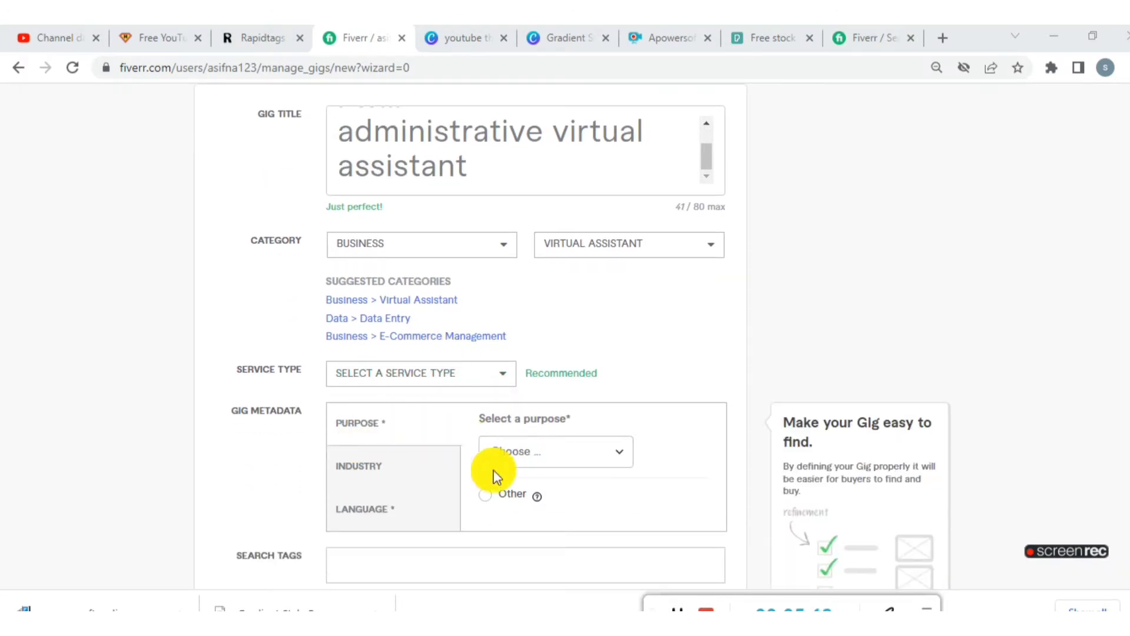
pyautogui.click(622, 454)
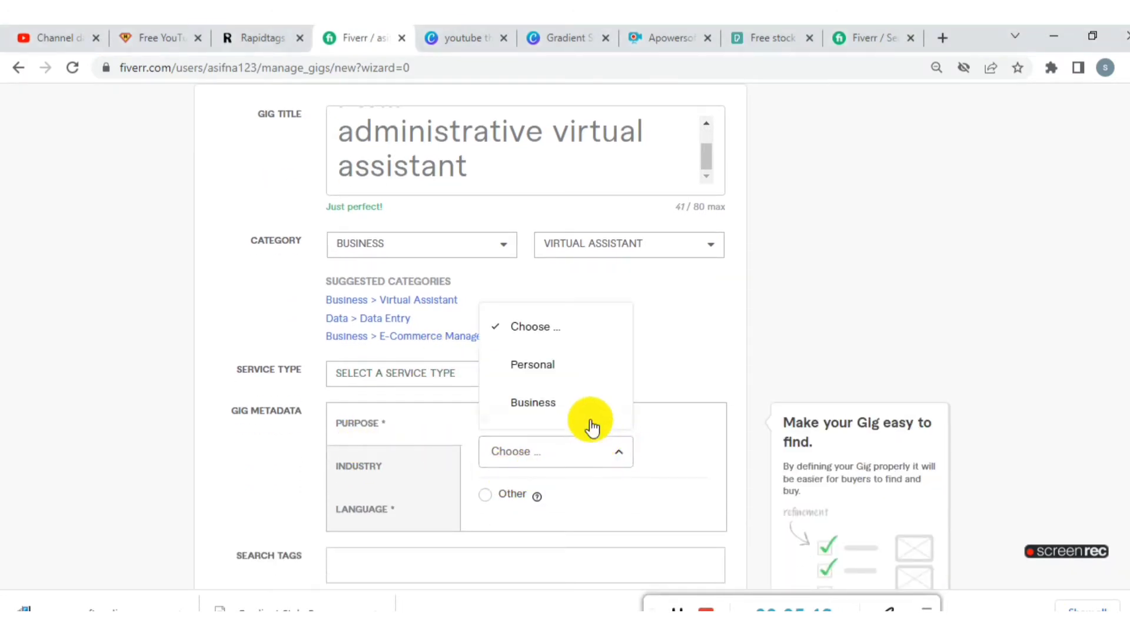
pyautogui.click(568, 405)
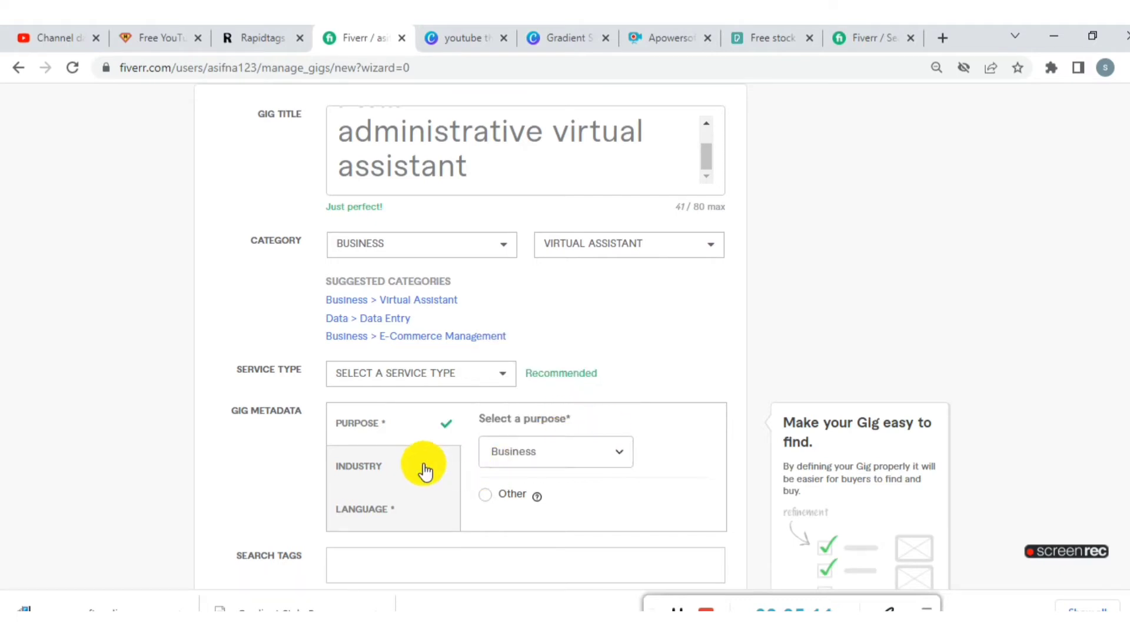
# - View the gig's industry setting and select English and French as the gig's languages
pyautogui.scroll(-2, 412, 474)
pyautogui.click(384, 384)
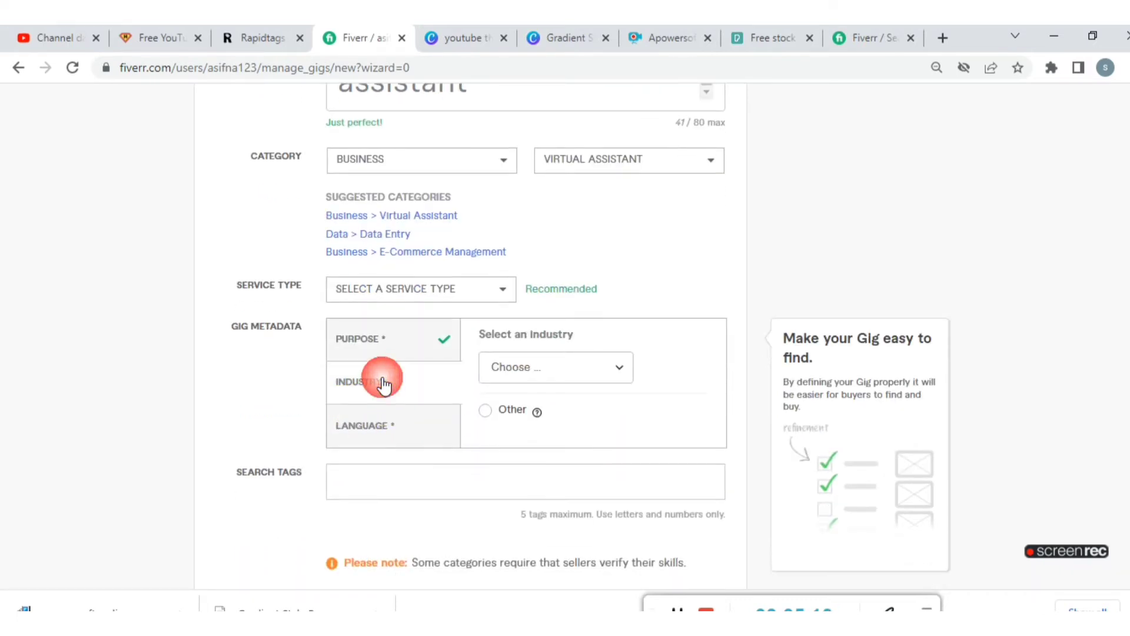
pyautogui.click(415, 430)
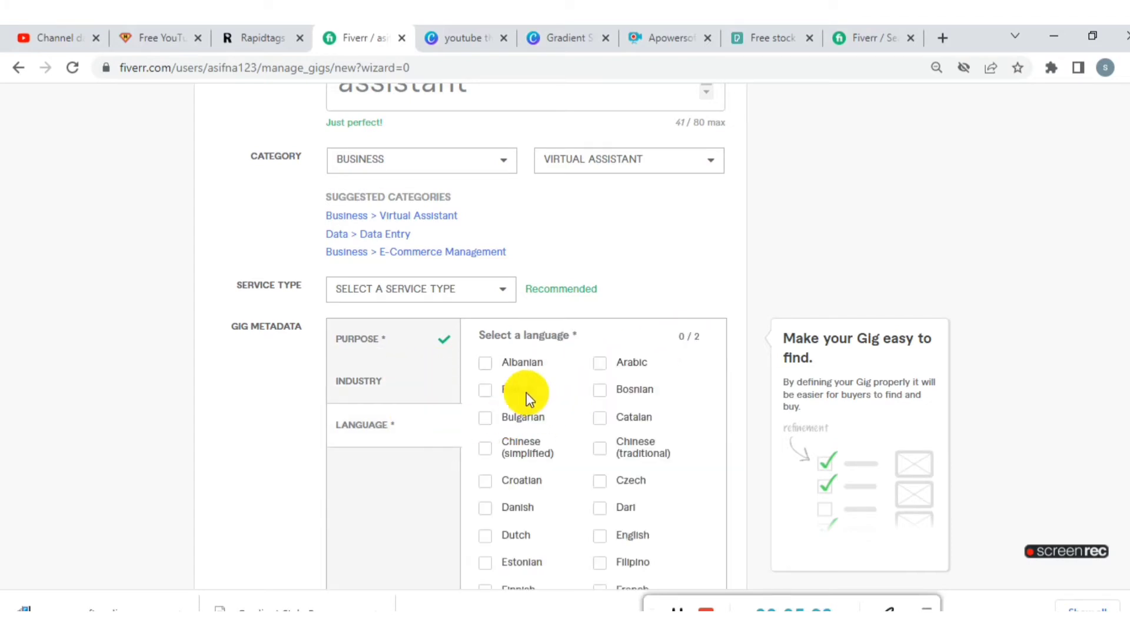
pyautogui.click(700, 607)
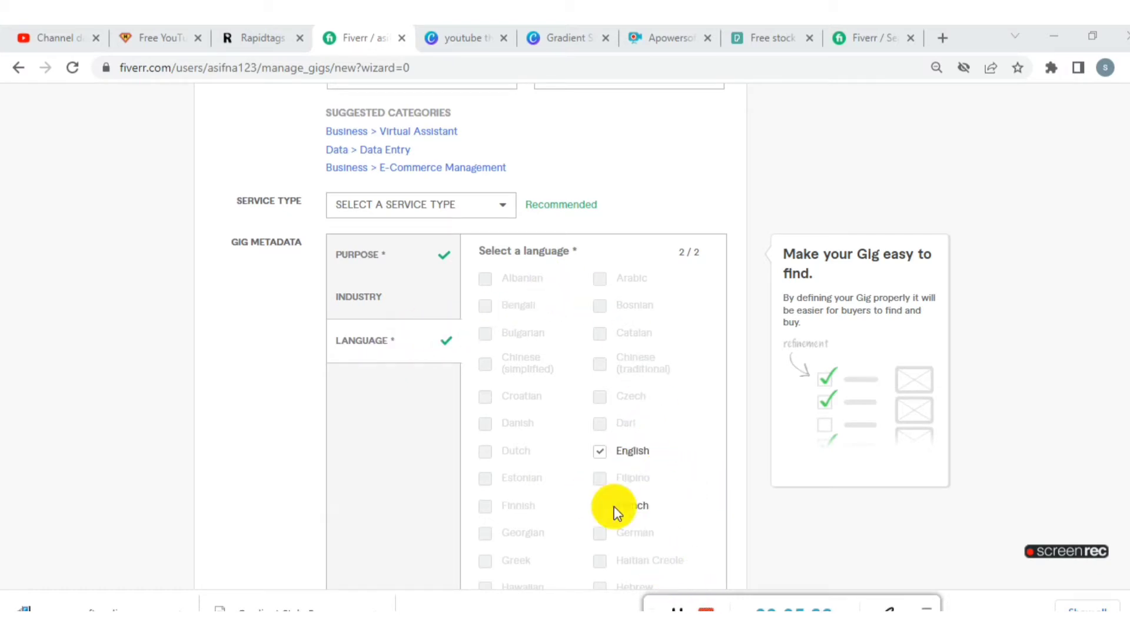
pyautogui.scroll(-8, 616, 512)
pyautogui.scroll(-7, 593, 486)
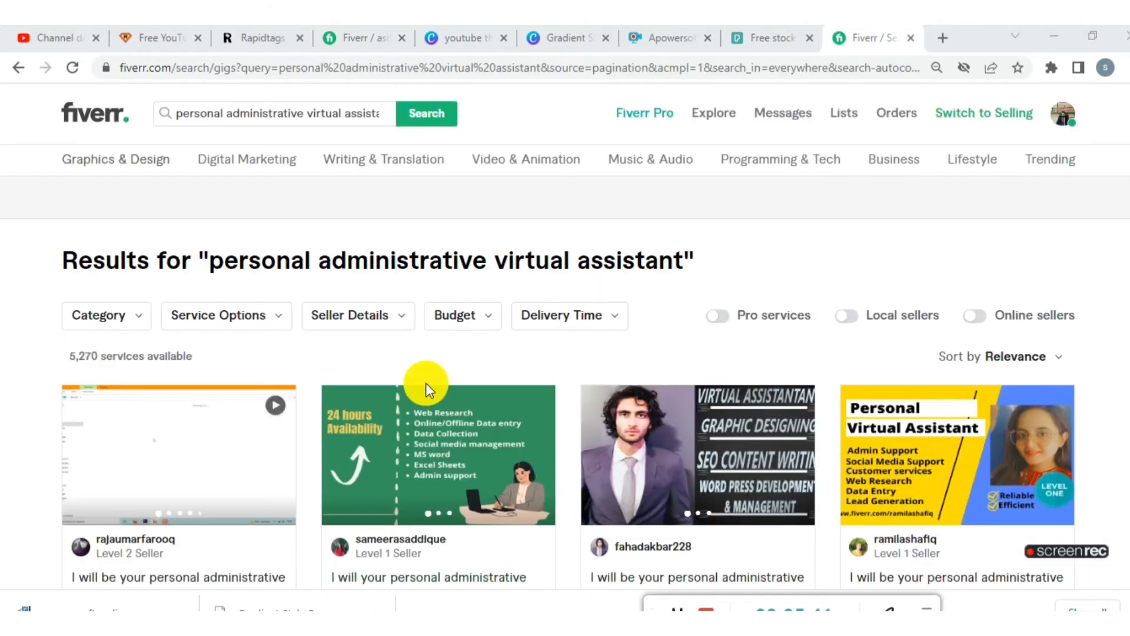
# - From the Fiverr search results, open the first and fourth listed personal administrative virtual assistant gigs in separate tabs
pyautogui.scroll(-2, 425, 382)
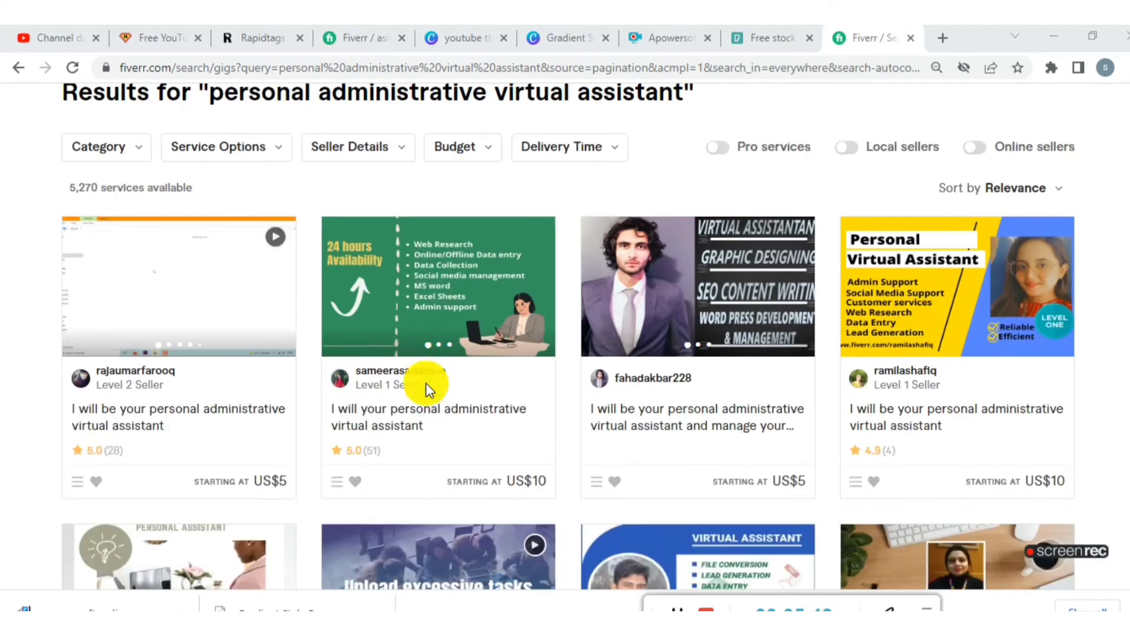
pyautogui.scroll(-1, 235, 411)
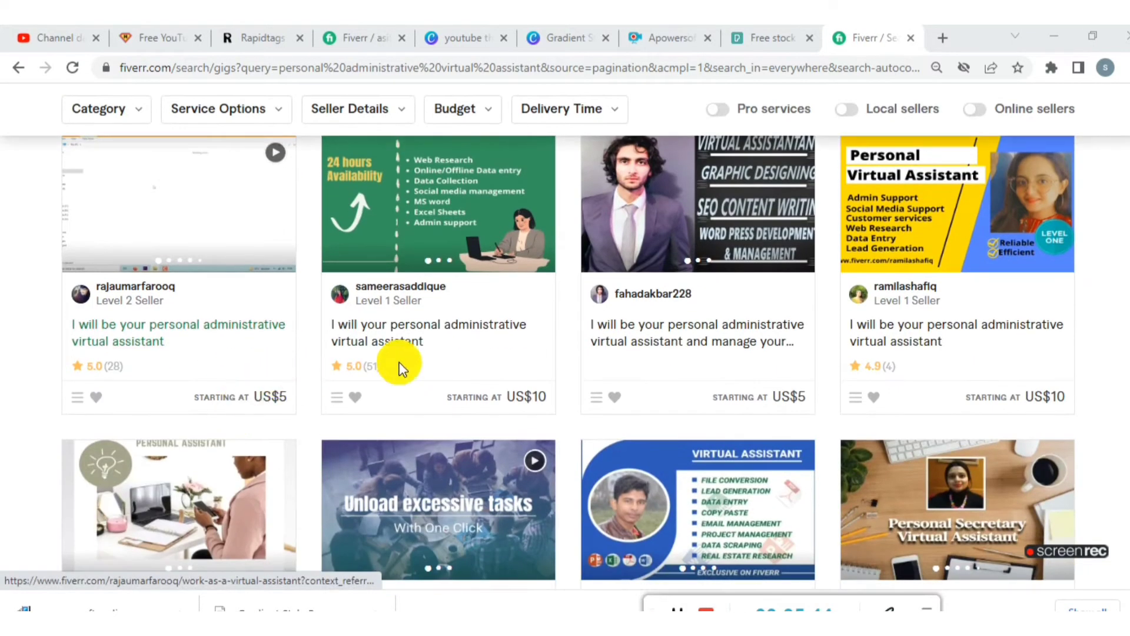
pyautogui.rightClick(200, 328)
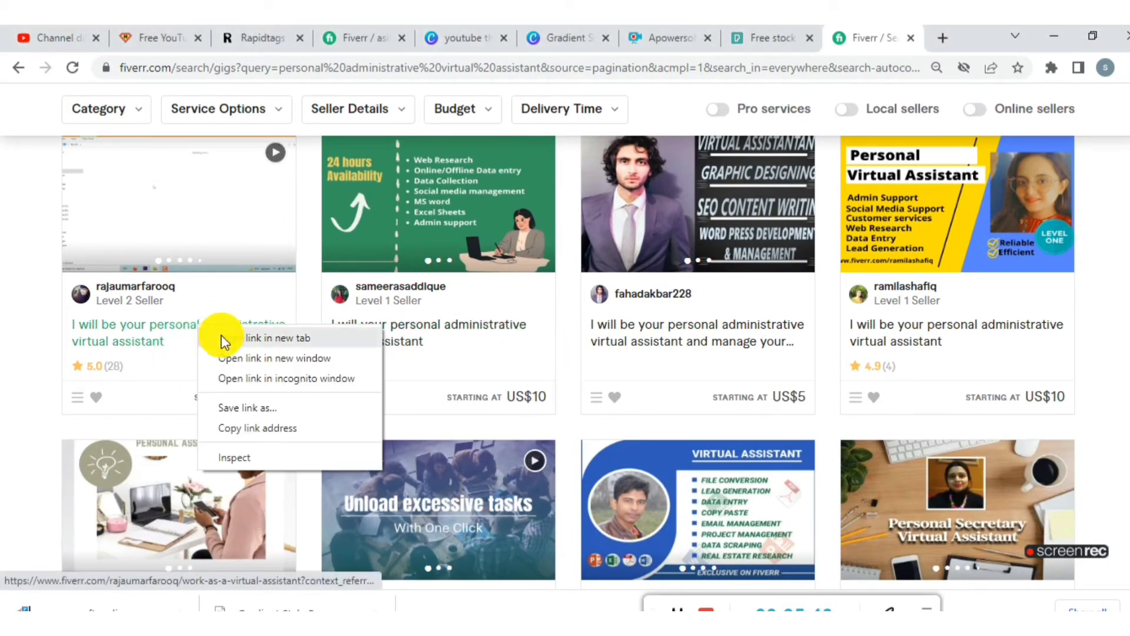
pyautogui.click(224, 339)
pyautogui.scroll(-3, 935, 302)
pyautogui.scroll(1, 928, 250)
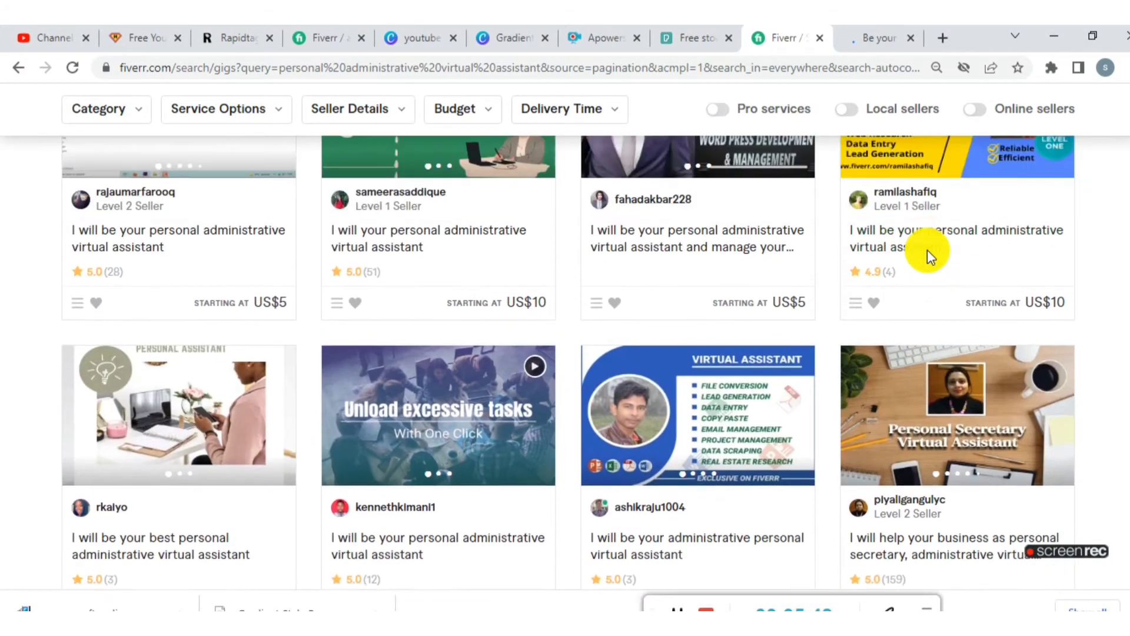
pyautogui.rightClick(923, 248)
pyautogui.click(965, 258)
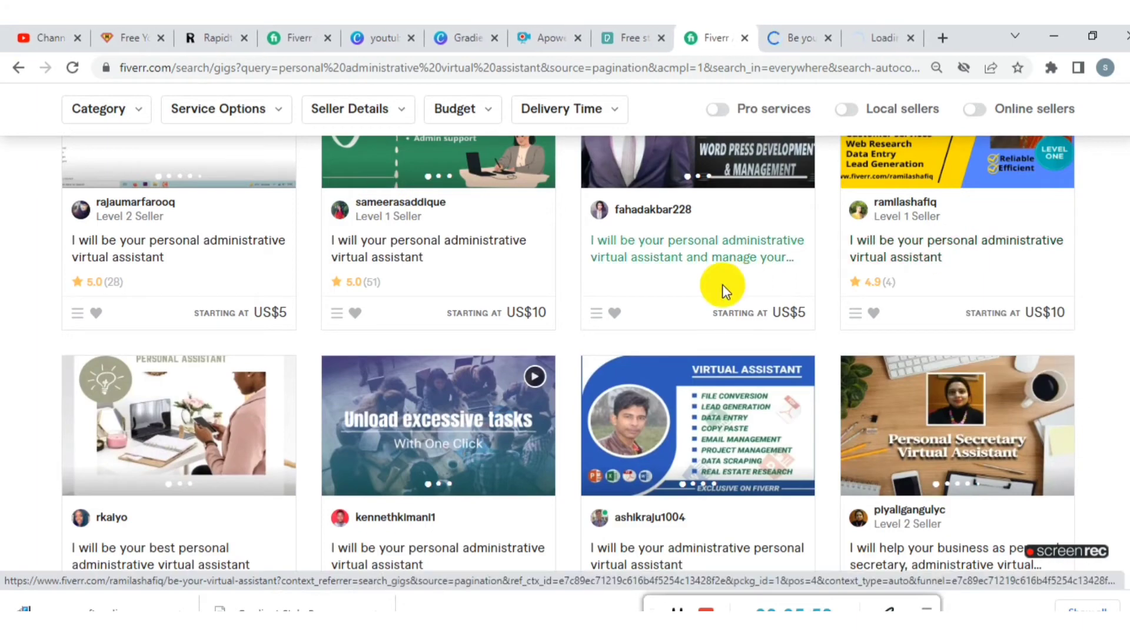
# - Find the seller's own personal and administrative virtual assistant gig further down the results and open it in a separate tab
pyautogui.scroll(-5, 651, 291)
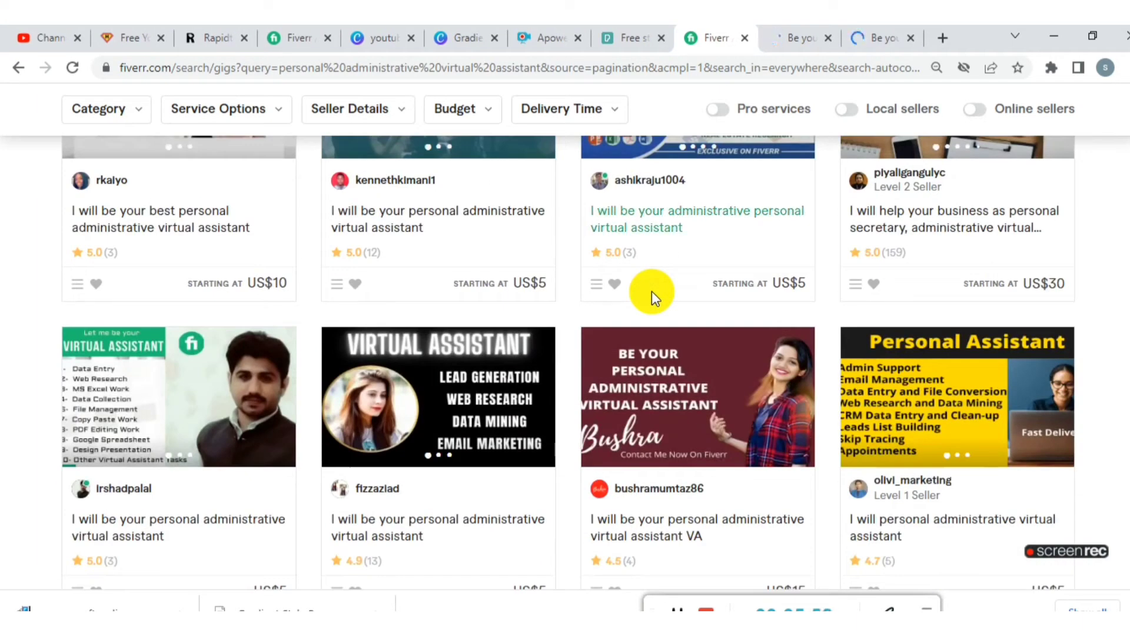
pyautogui.scroll(-2, 652, 290)
pyautogui.scroll(-3, 653, 294)
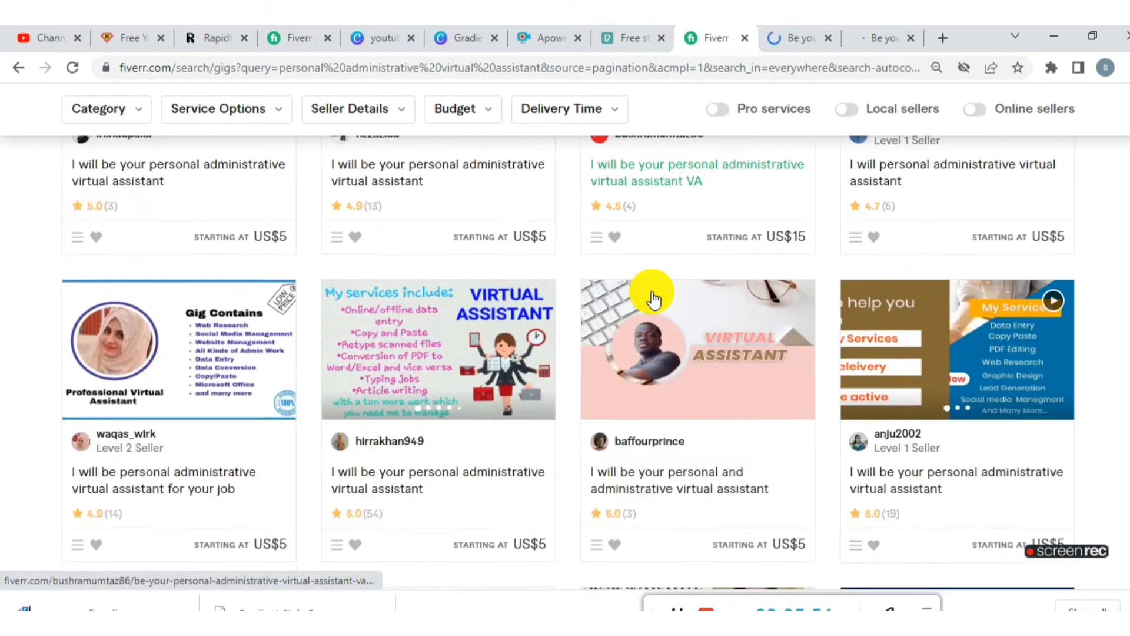
pyautogui.scroll(-18, 652, 299)
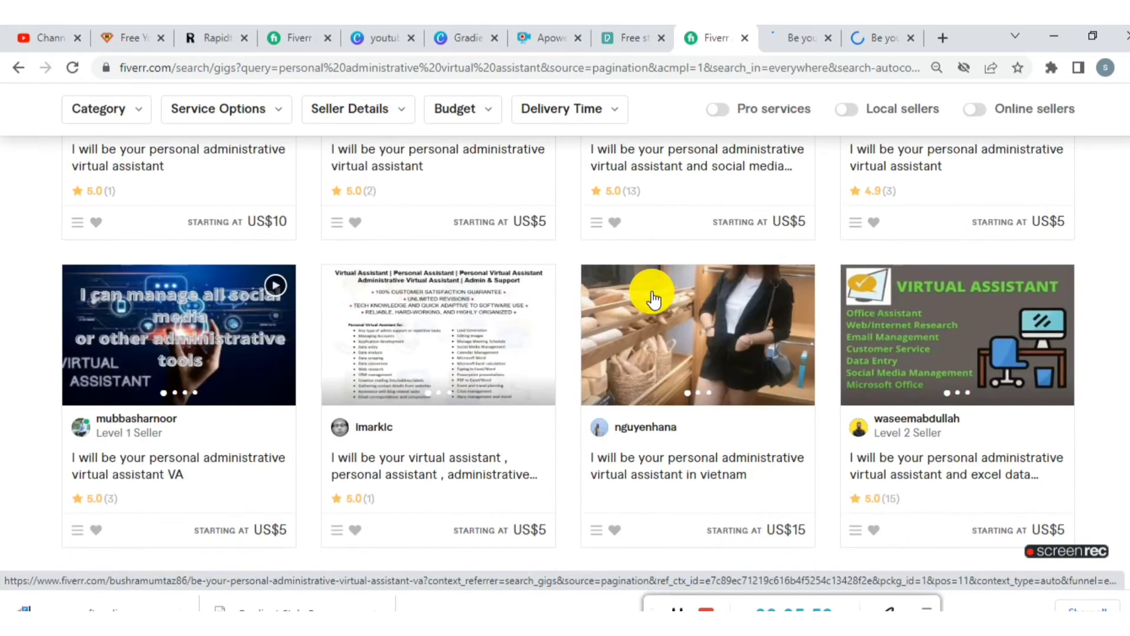
pyautogui.scroll(-5, 652, 299)
pyautogui.rightClick(709, 438)
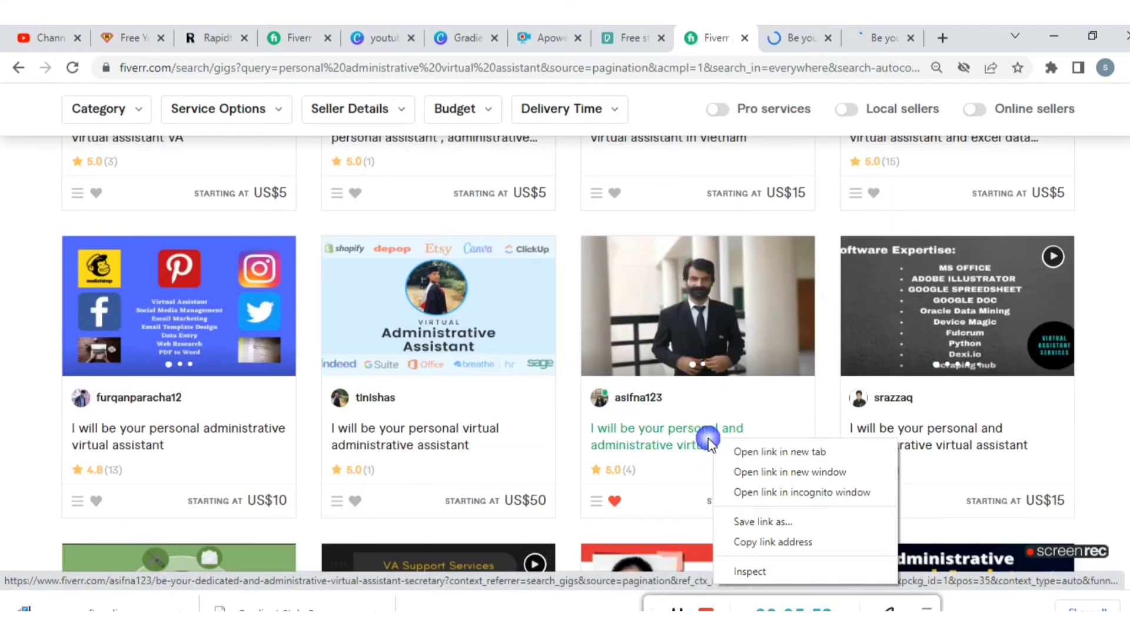
pyautogui.click(725, 454)
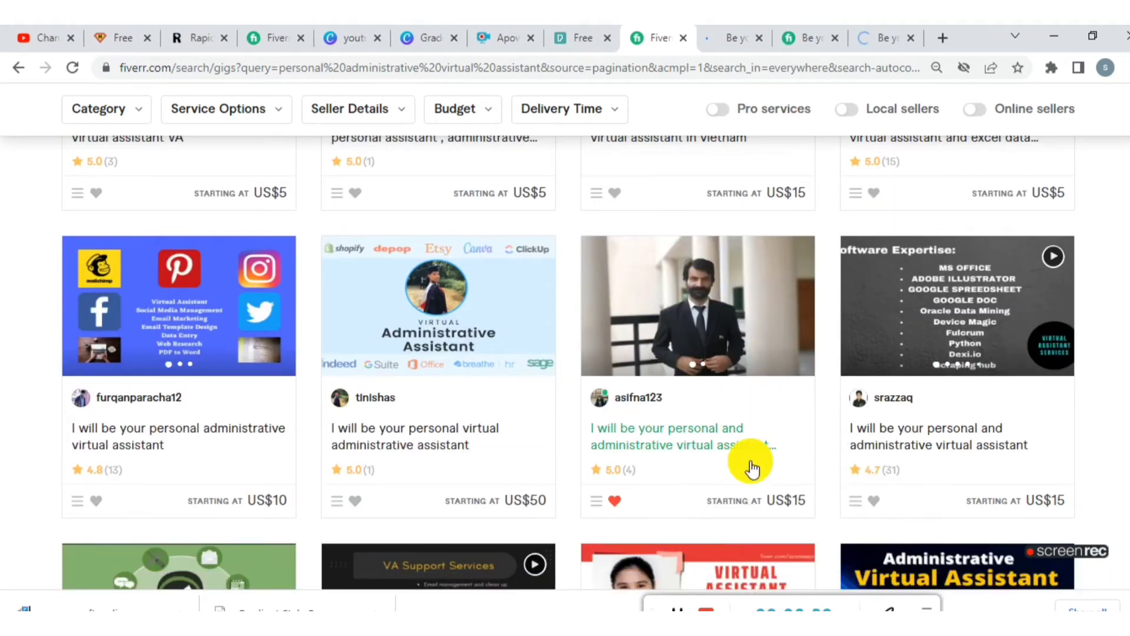
# - Examine the first opened gig's description, order details, reviews and related tags
pyautogui.click(678, 607)
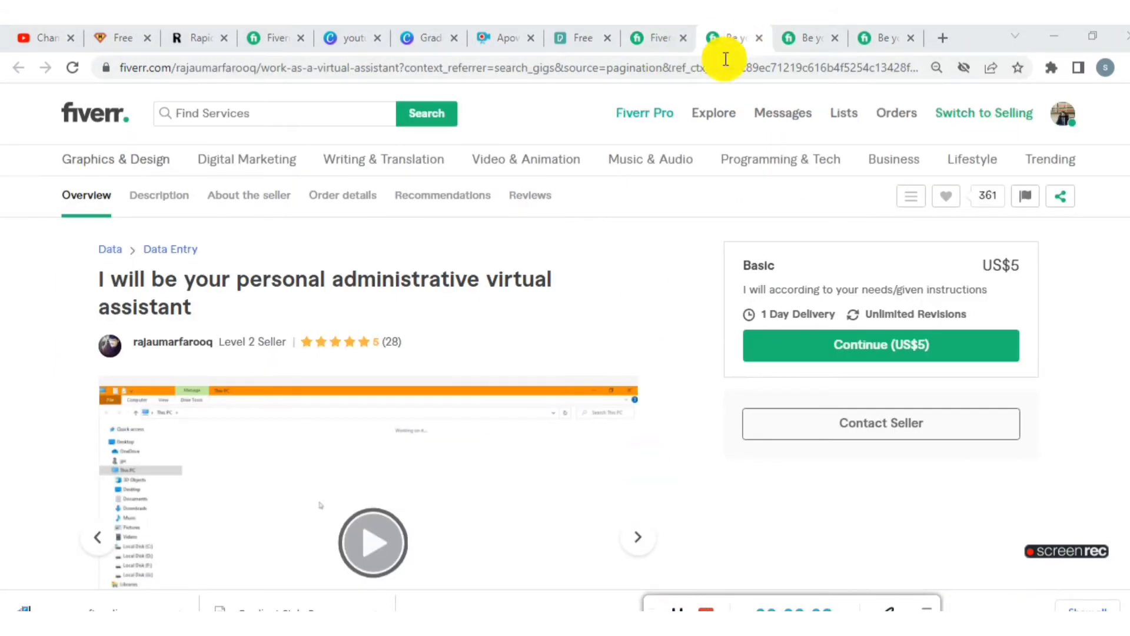
pyautogui.scroll(-15, 327, 352)
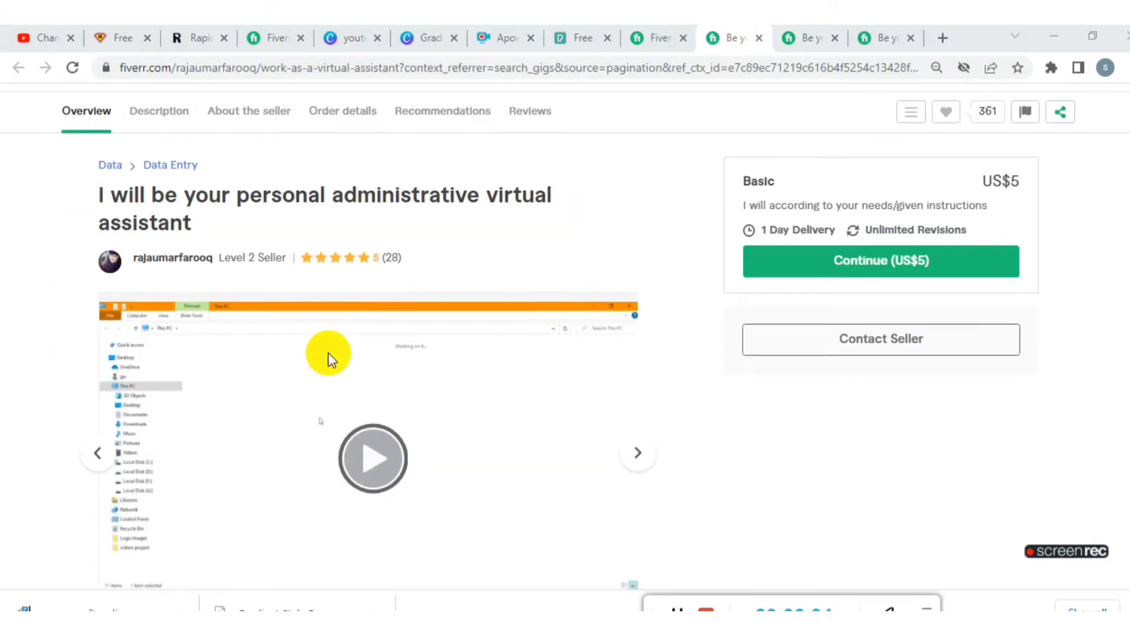
pyautogui.scroll(-20, 327, 352)
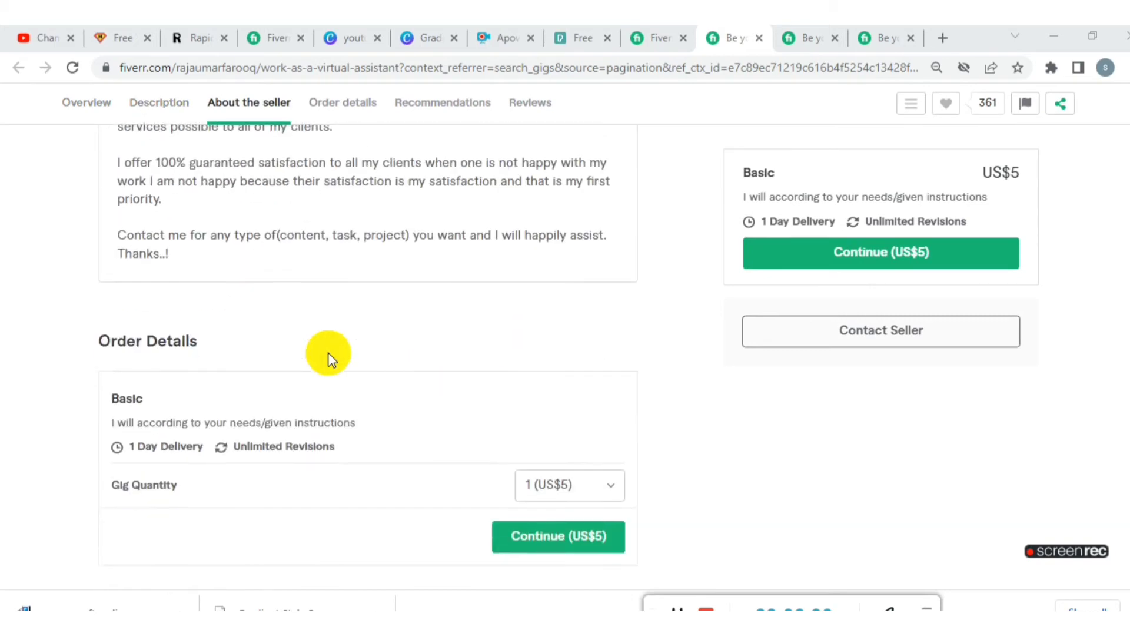
pyautogui.scroll(-20, 328, 352)
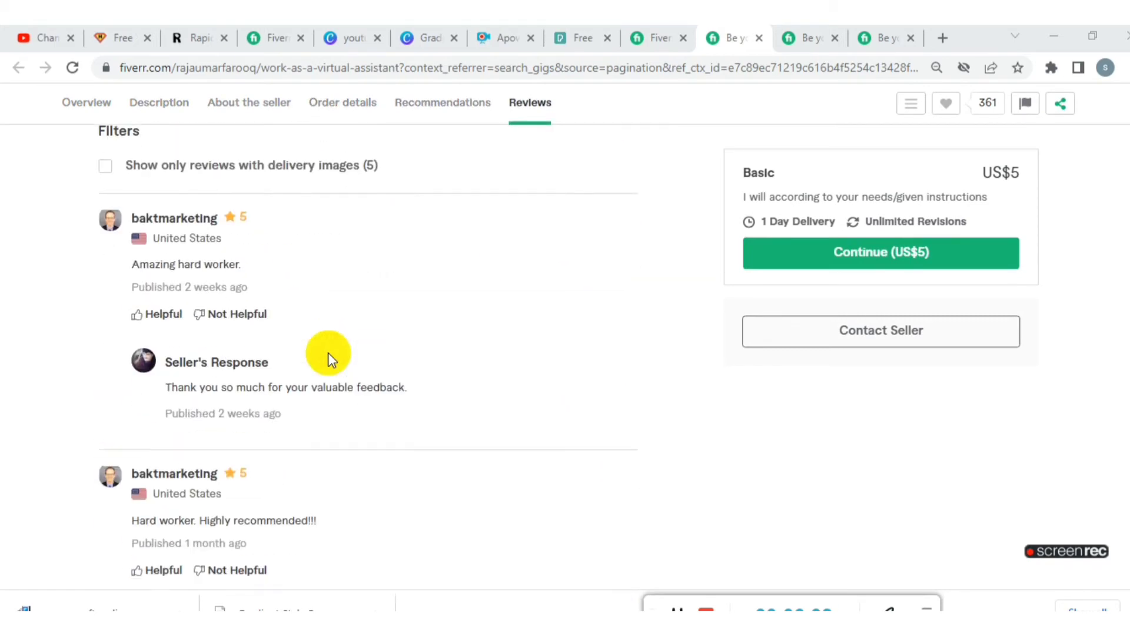
pyautogui.scroll(8, 327, 352)
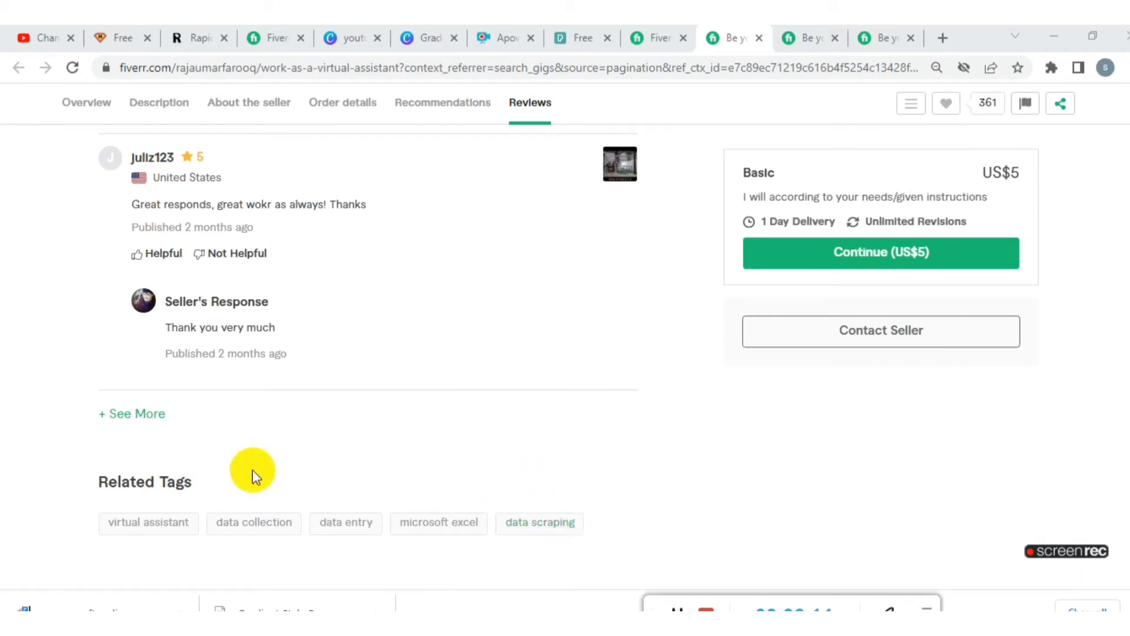
# - Try to pick up the related tag "virtual assistant" from the competing gig's page and close that page
pyautogui.click(154, 523)
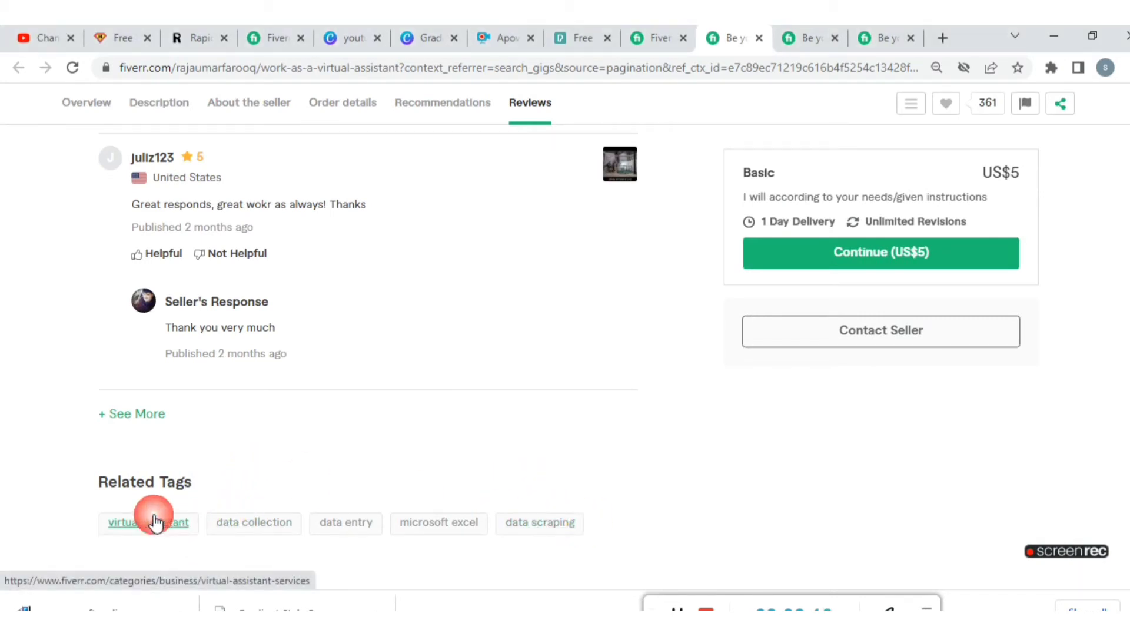
pyautogui.rightClick(162, 528)
pyautogui.click(116, 517)
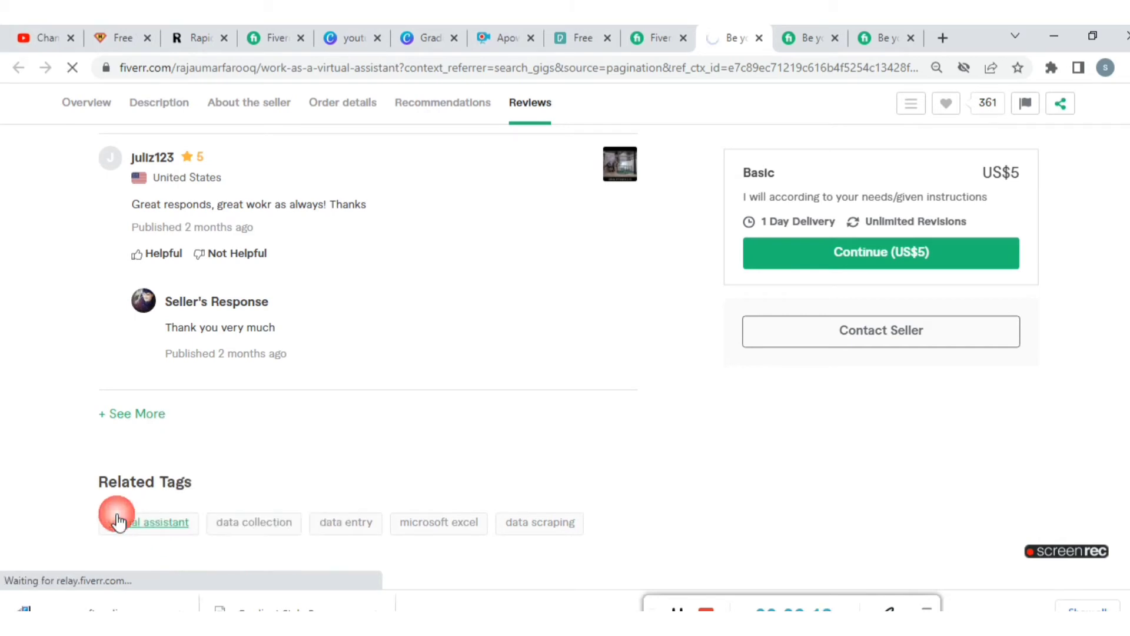
pyautogui.hotkey('ctrl', 'w')
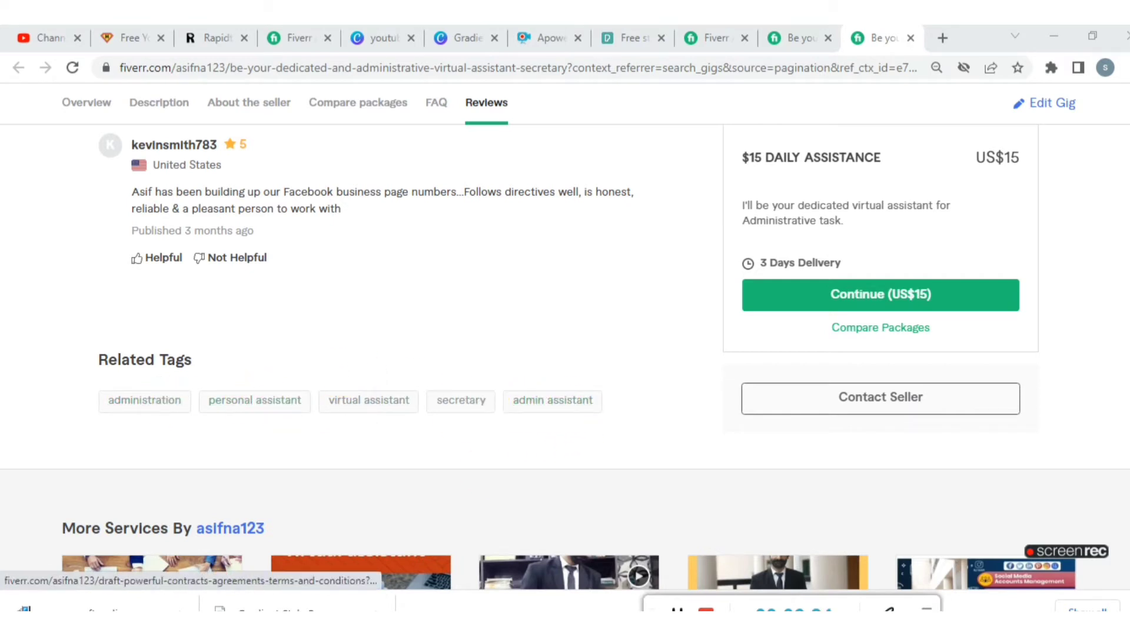
# - Switch to WordPad, list the tags Virtual Assistant, administrative, personal assistant and admin assistant, and cut "Virtual Assistant" from the list
pyautogui.hotkey('alt', 'Tab')
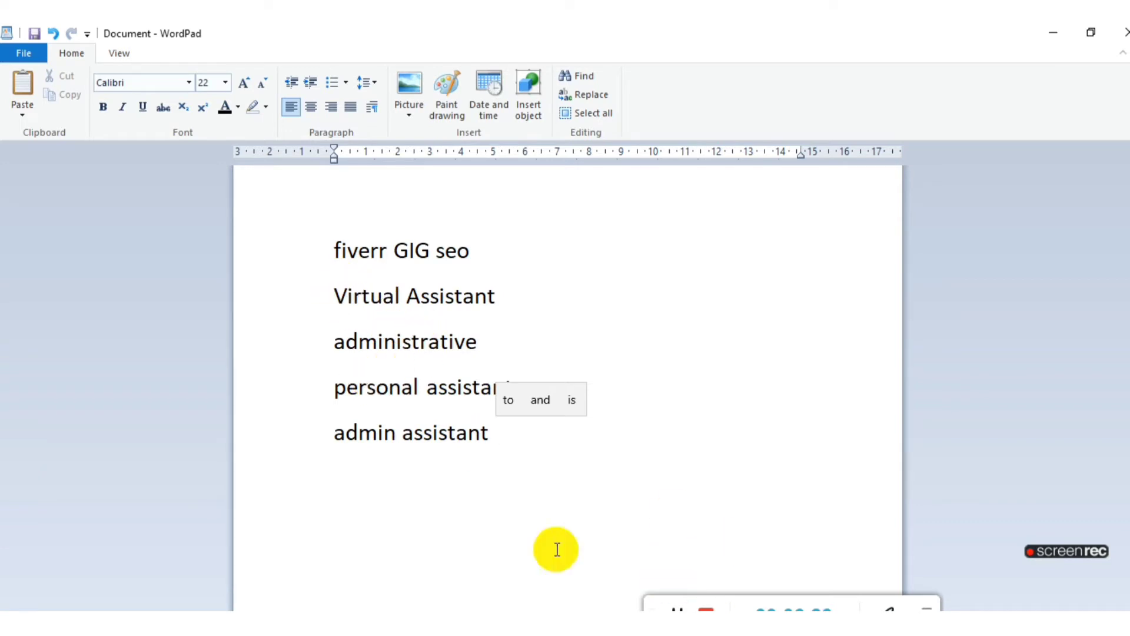
pyautogui.click(680, 607)
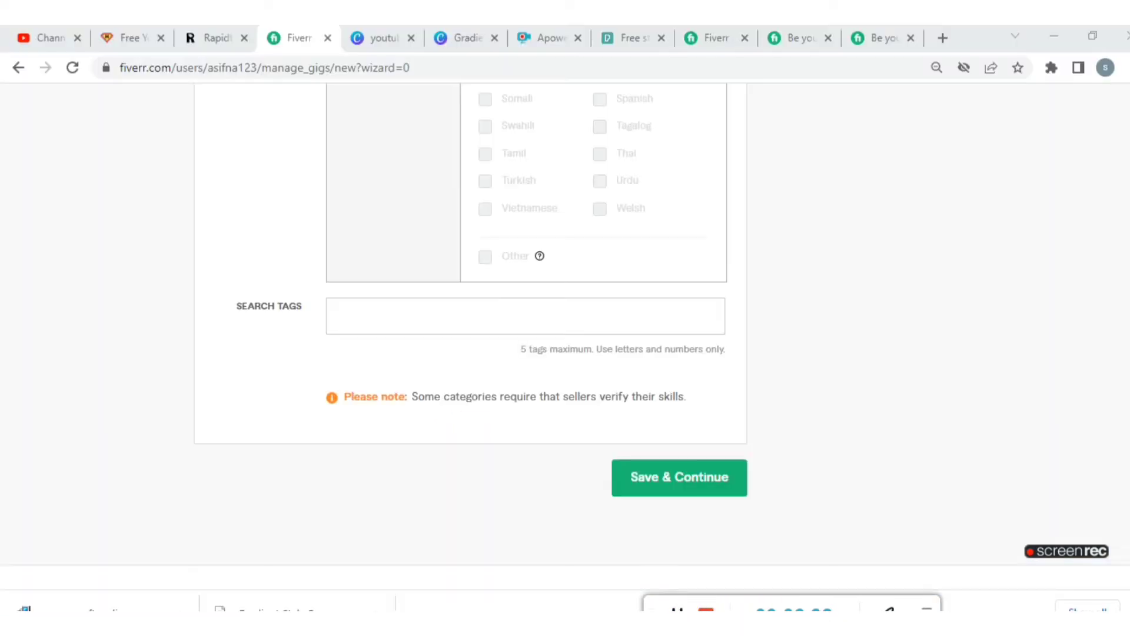
pyautogui.click(749, 625)
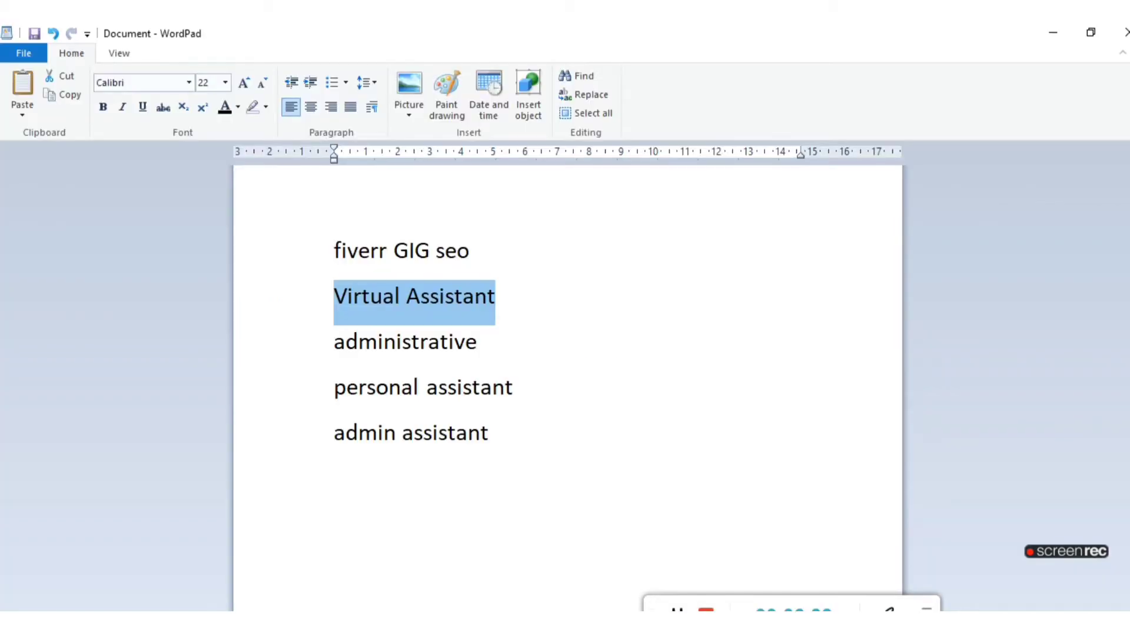
pyautogui.rightClick(451, 310)
pyautogui.click(484, 315)
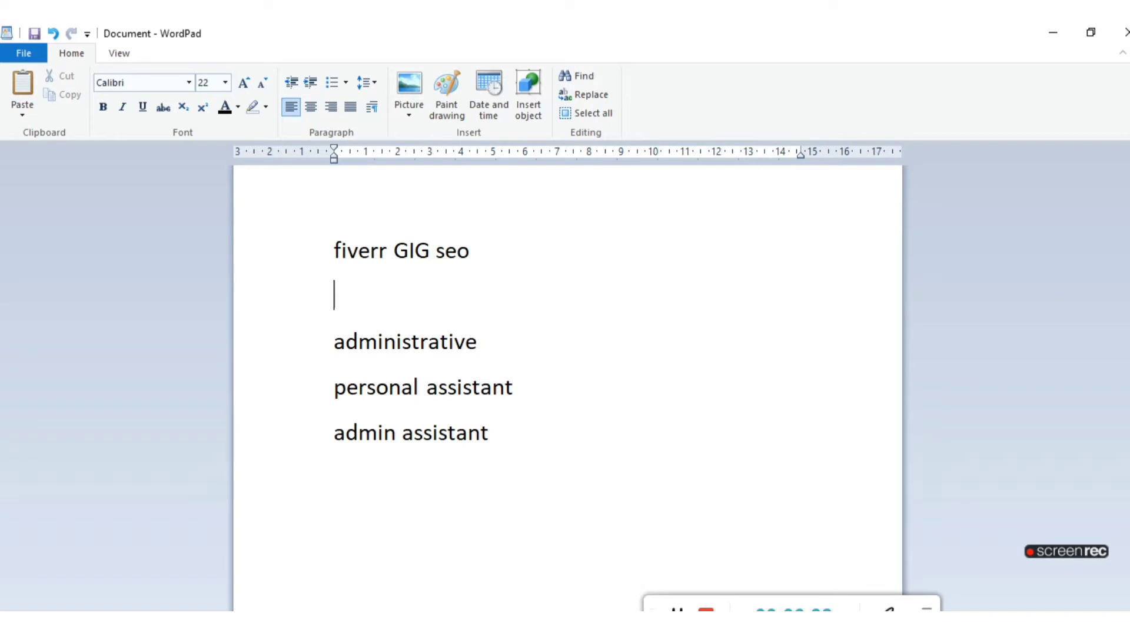
# - Return to the gig form on Fiverr and add the search tags virtual assistant, administrative and personal assistant
pyautogui.click(592, 625)
pyautogui.rightClick(370, 326)
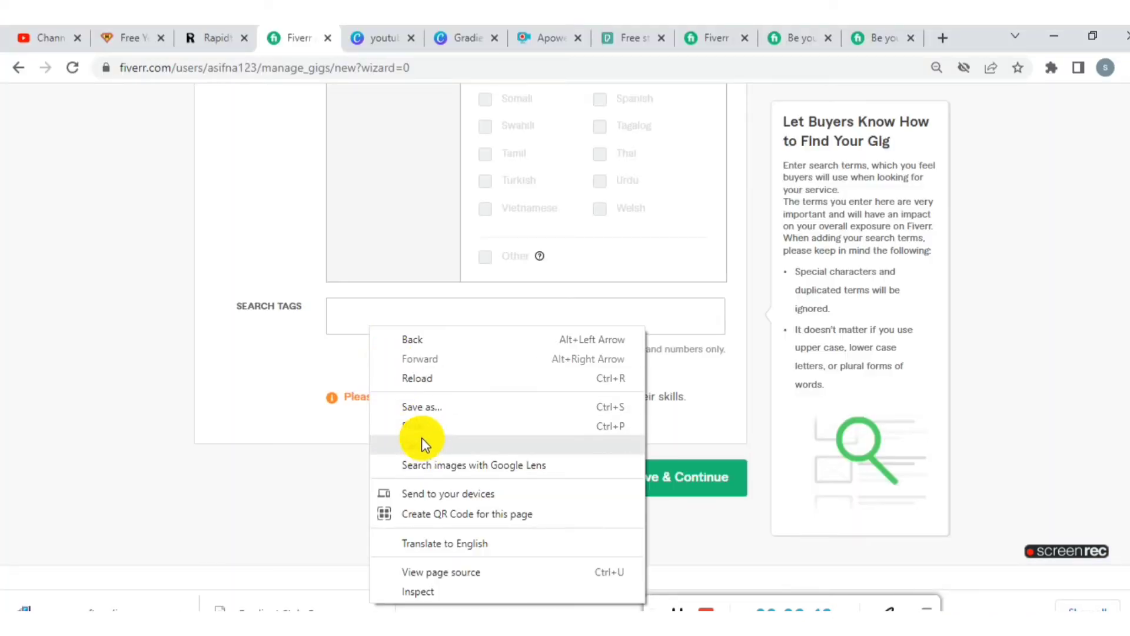
pyautogui.click(338, 313)
pyautogui.rightClick(335, 308)
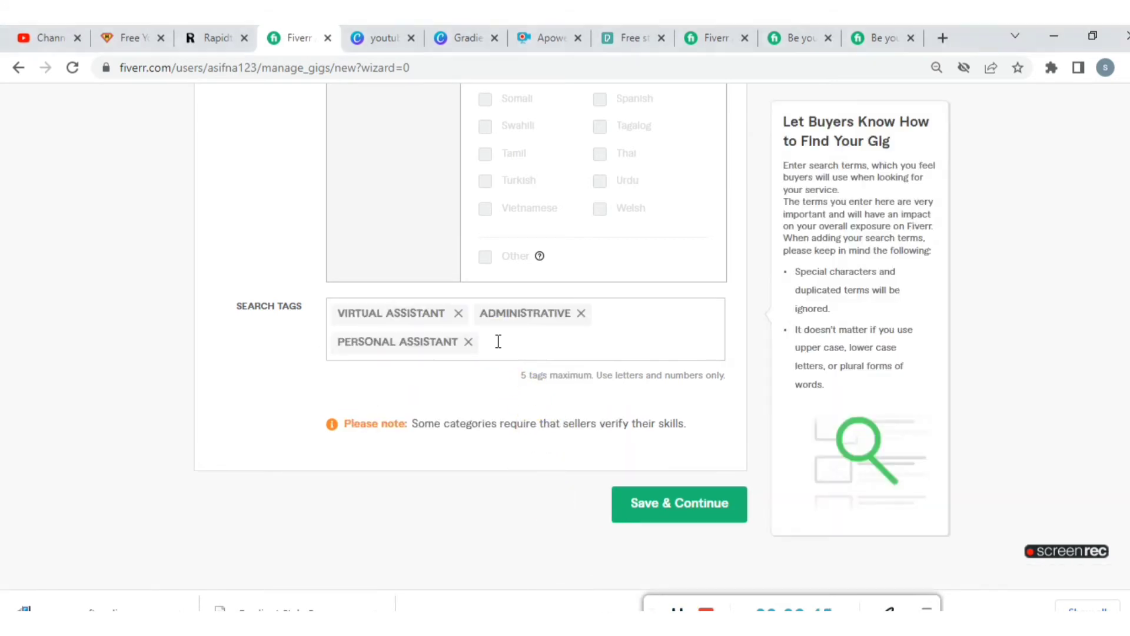
# - Add the suggested search tag "admin" to the gig
pyautogui.click(498, 341)
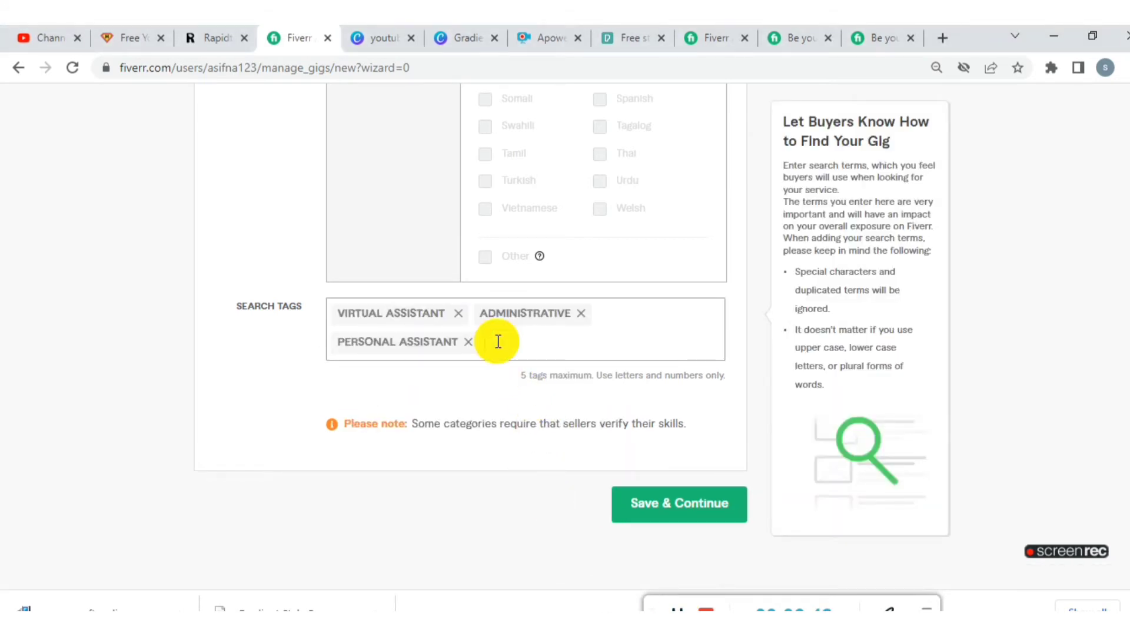
pyautogui.write('admin')
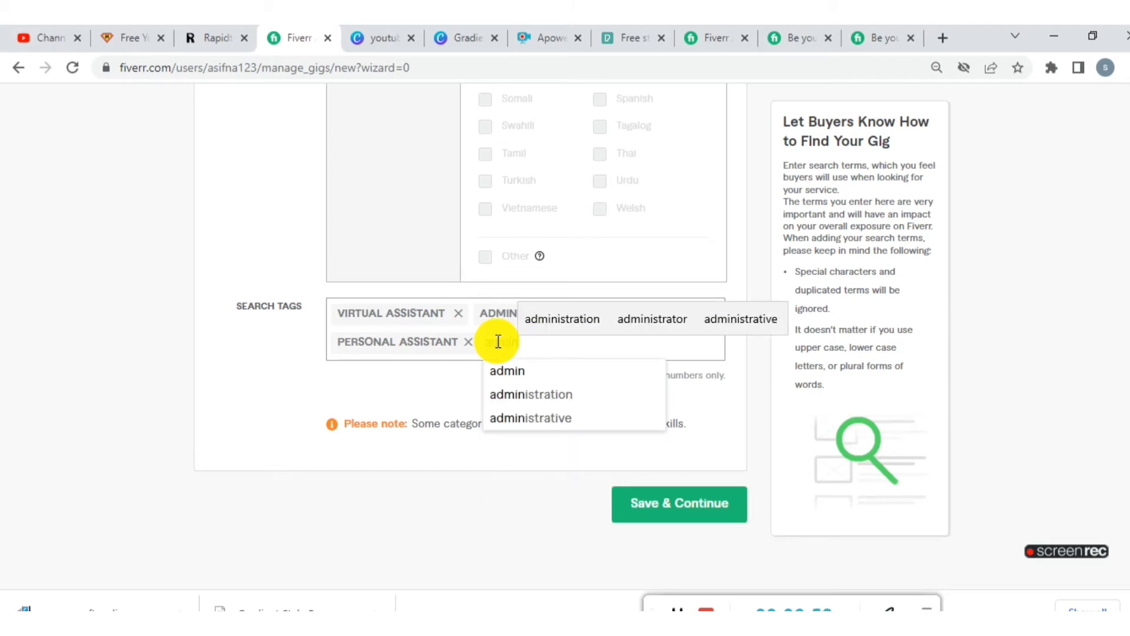
pyautogui.click(506, 377)
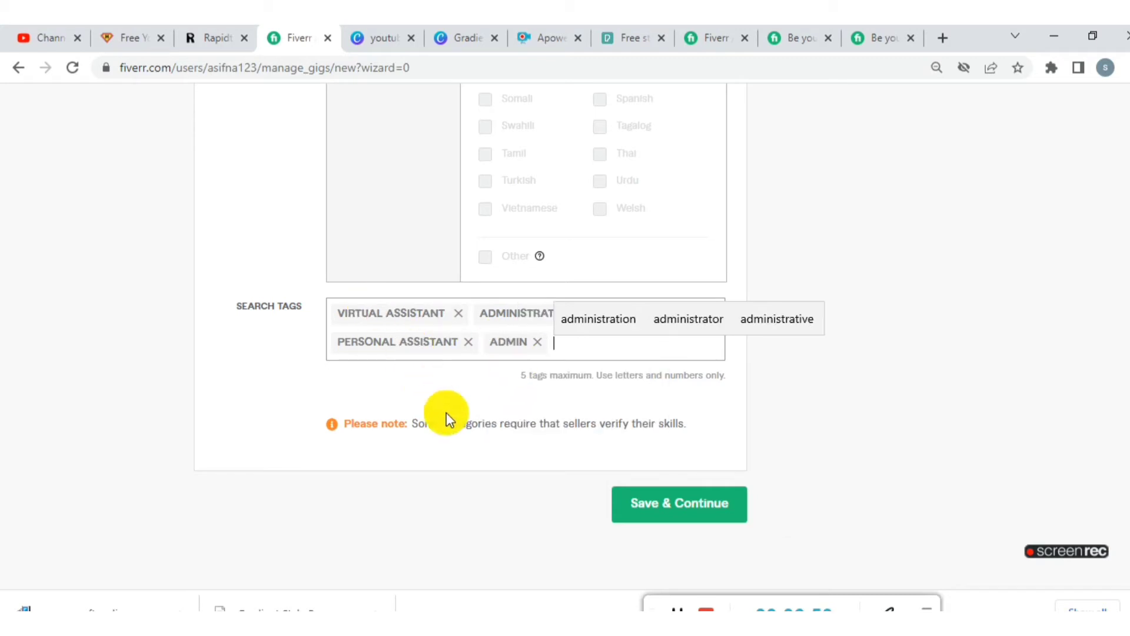
# - Save the gig's overview section and continue to the Scope & Pricing section
pyautogui.click(673, 516)
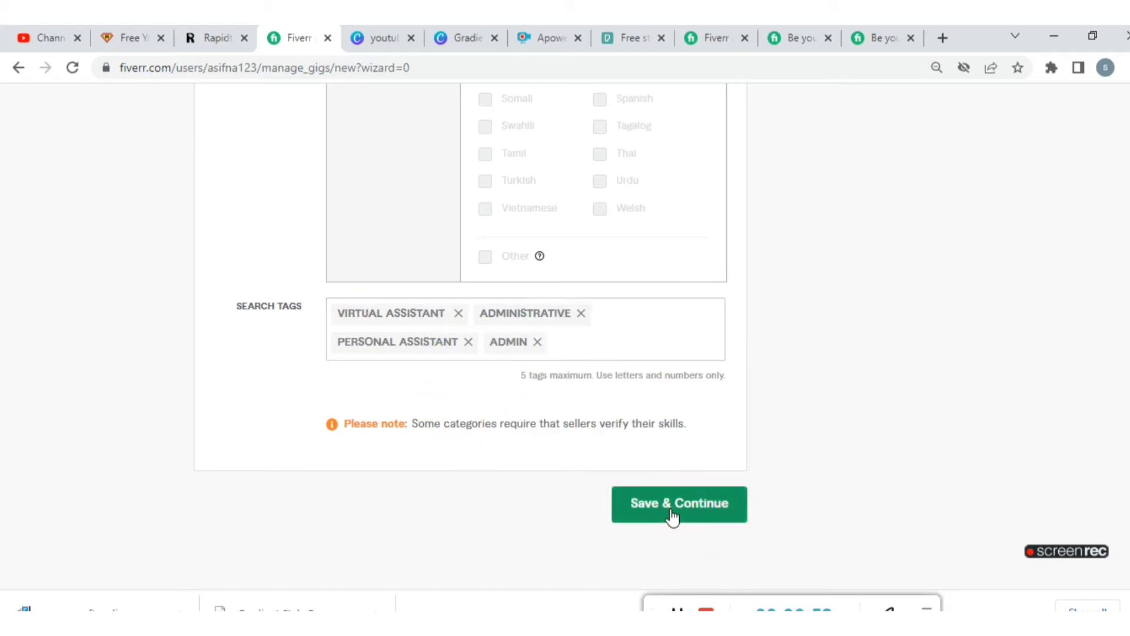
pyautogui.click(673, 516)
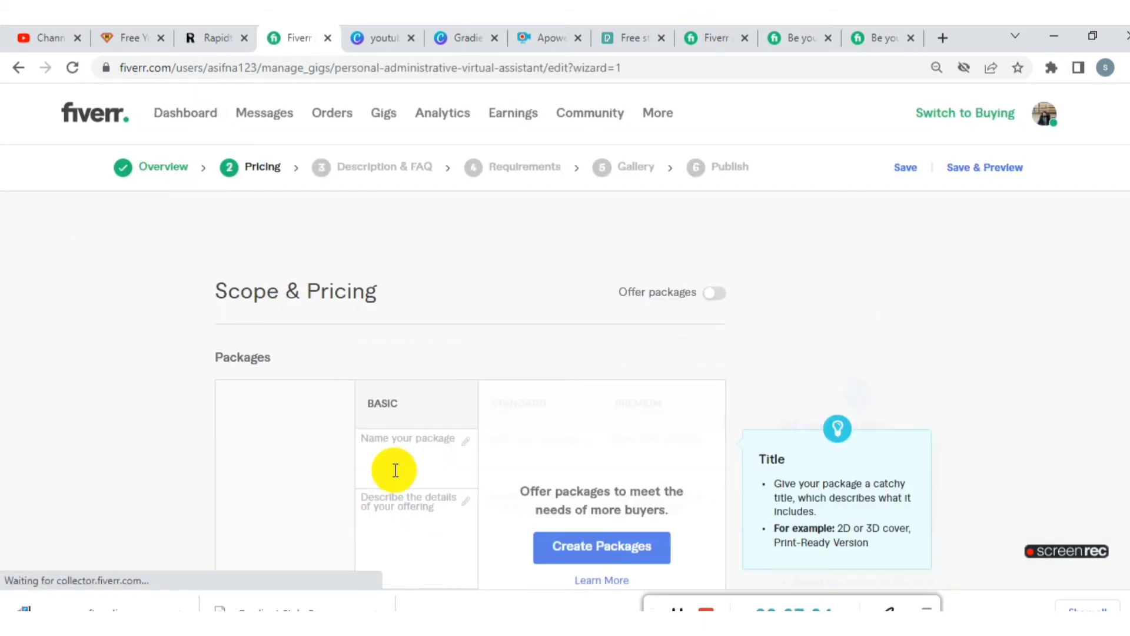
pyautogui.scroll(-2, 398, 409)
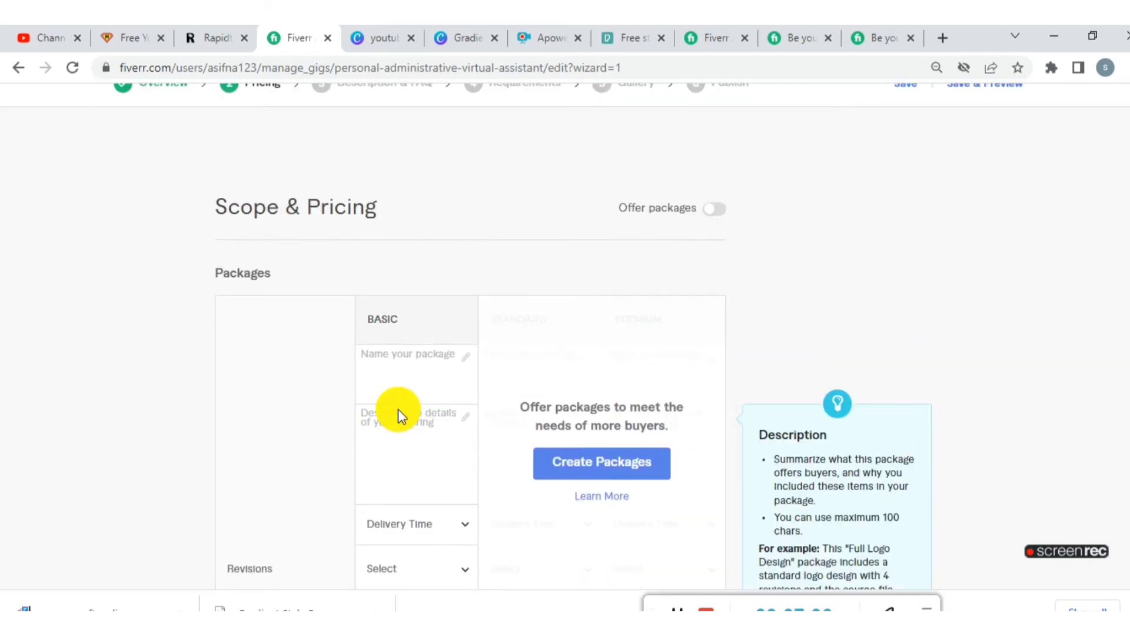
pyautogui.scroll(-2, 408, 368)
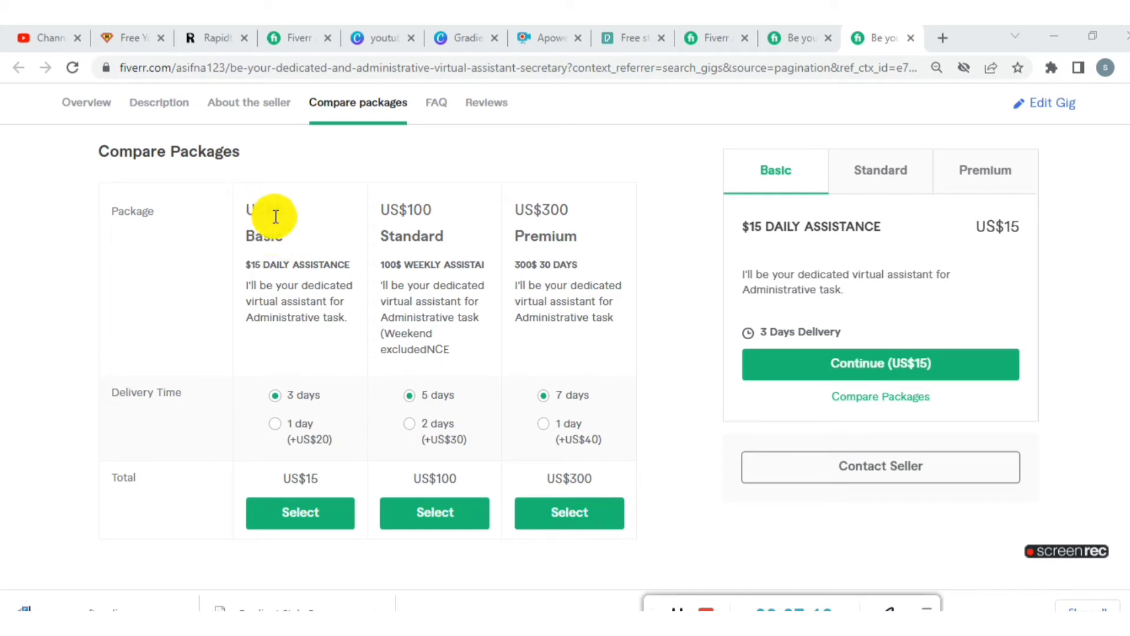
# - Copy the US$15 Basic heading from the reference gig's package comparison and paste it as the new gig's Basic package name
pyautogui.moveTo(302, 242); pyautogui.dragTo(257, 236)
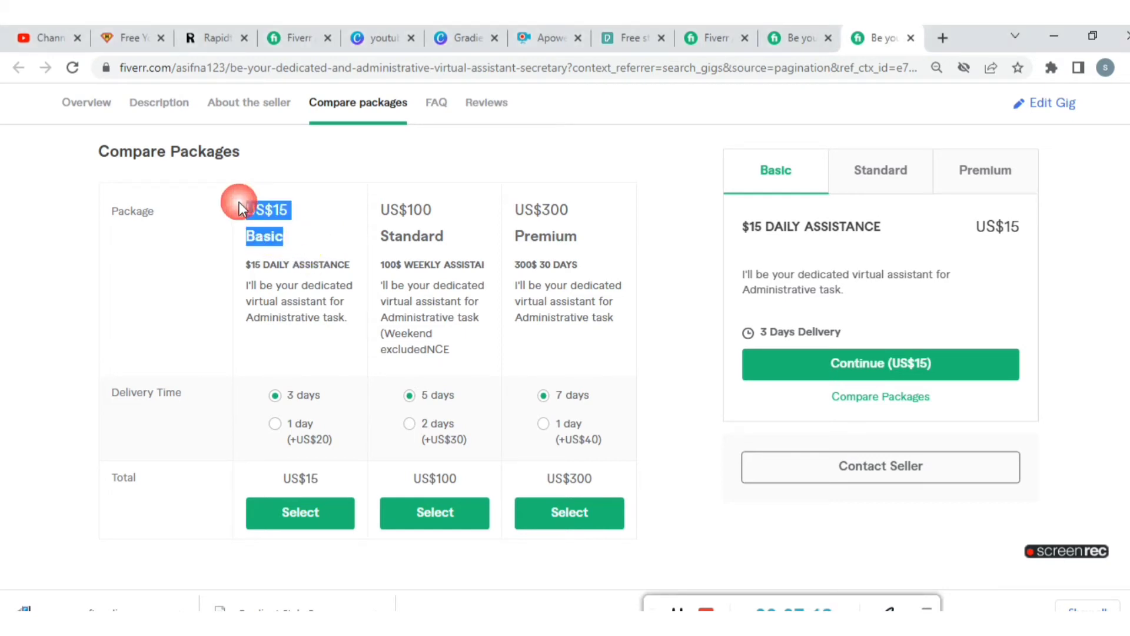
pyautogui.rightClick(259, 217)
pyautogui.click(279, 230)
pyautogui.click(291, 37)
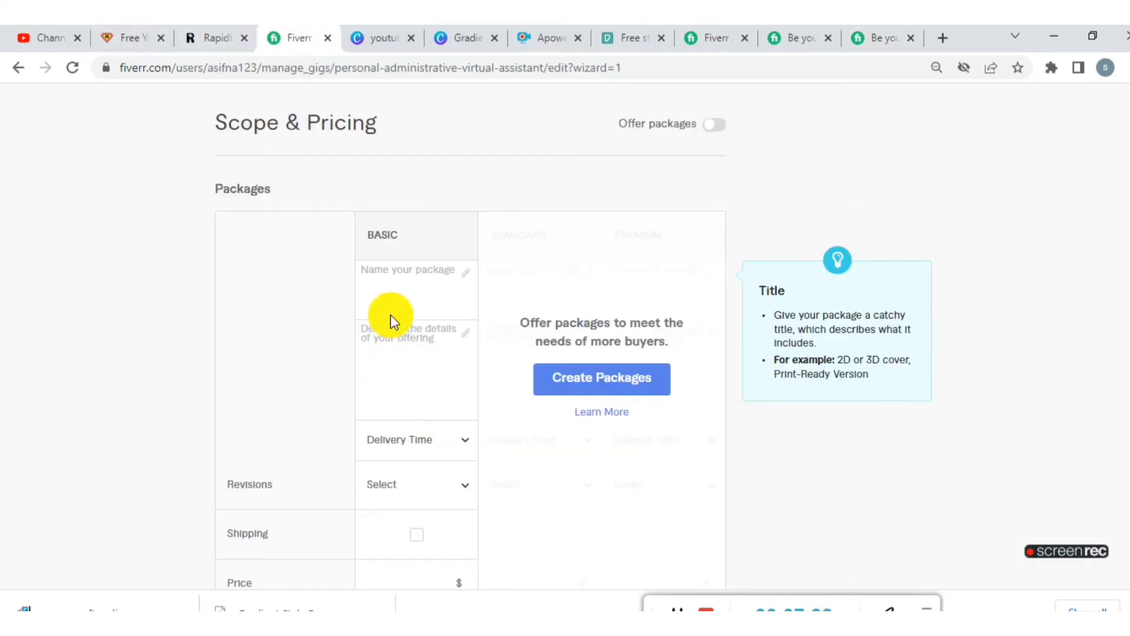
pyautogui.click(378, 276)
pyautogui.rightClick(379, 276)
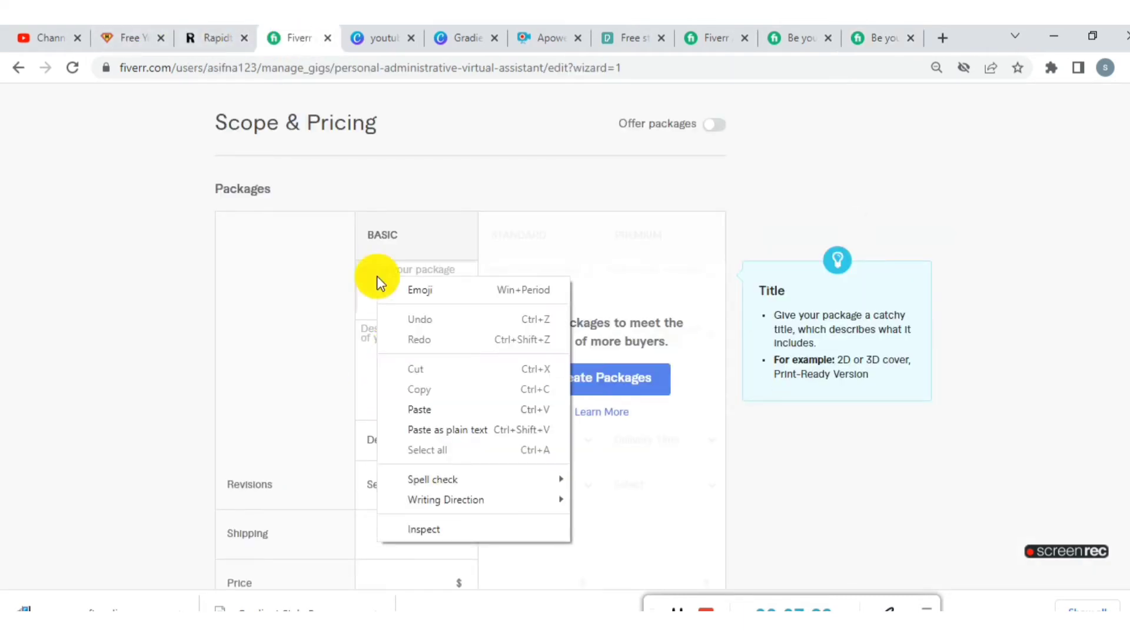
pyautogui.click(430, 405)
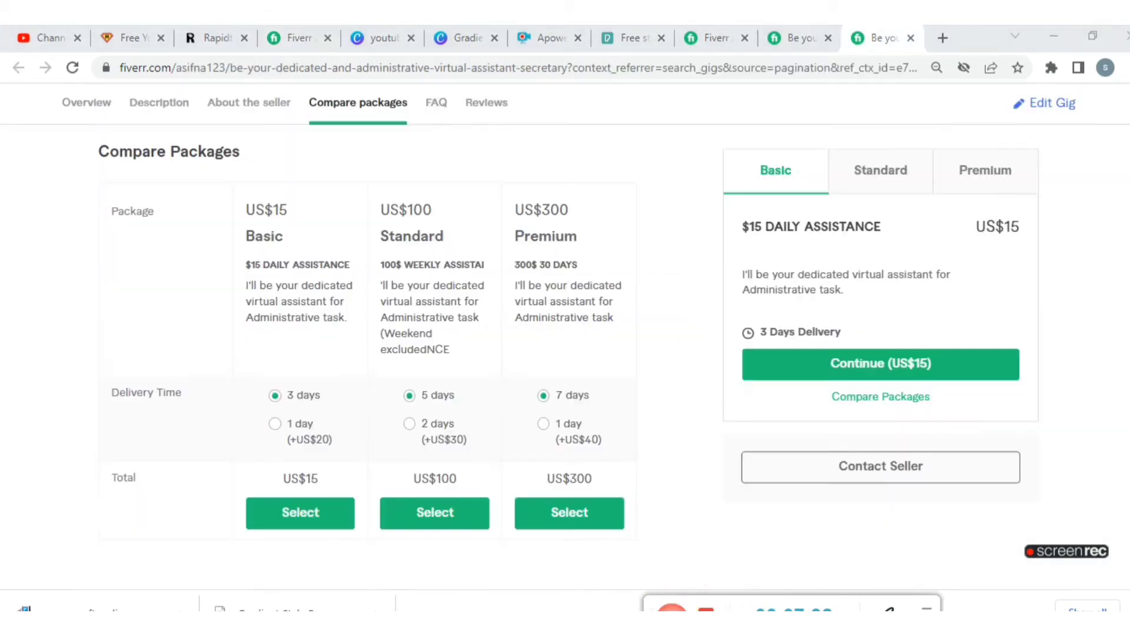
pyautogui.click(296, 37)
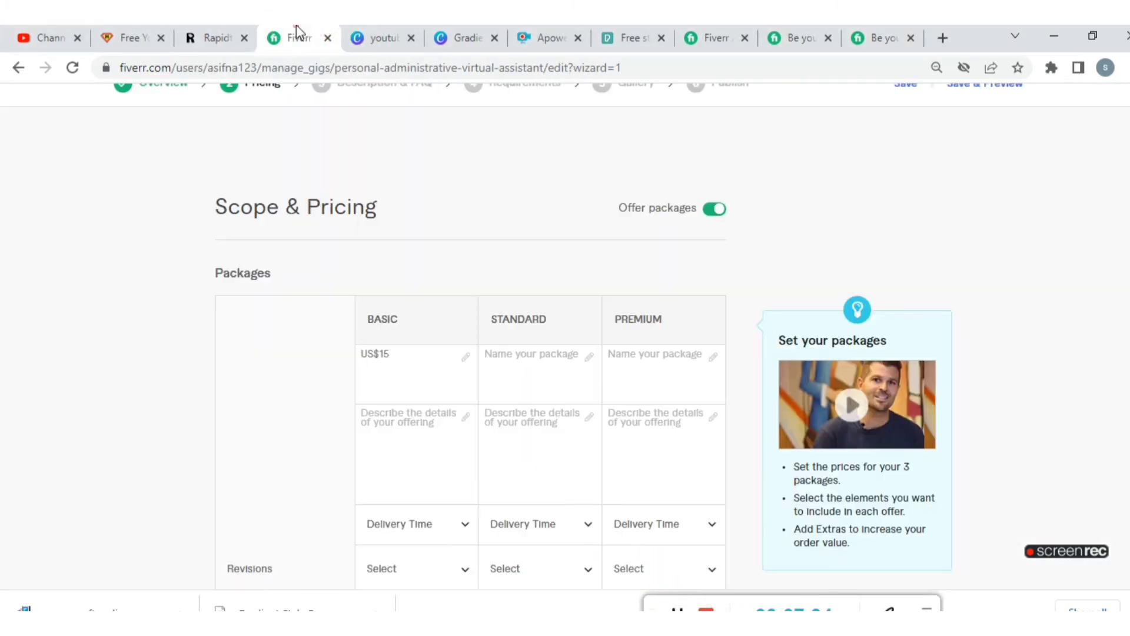
pyautogui.rightClick(557, 354)
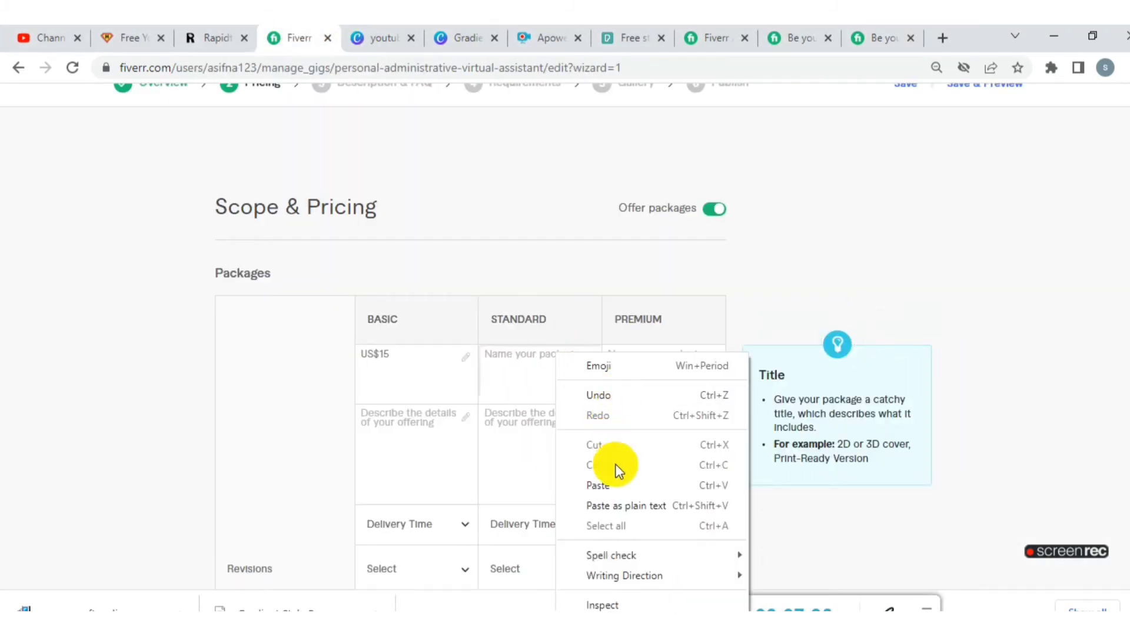
pyautogui.click(617, 480)
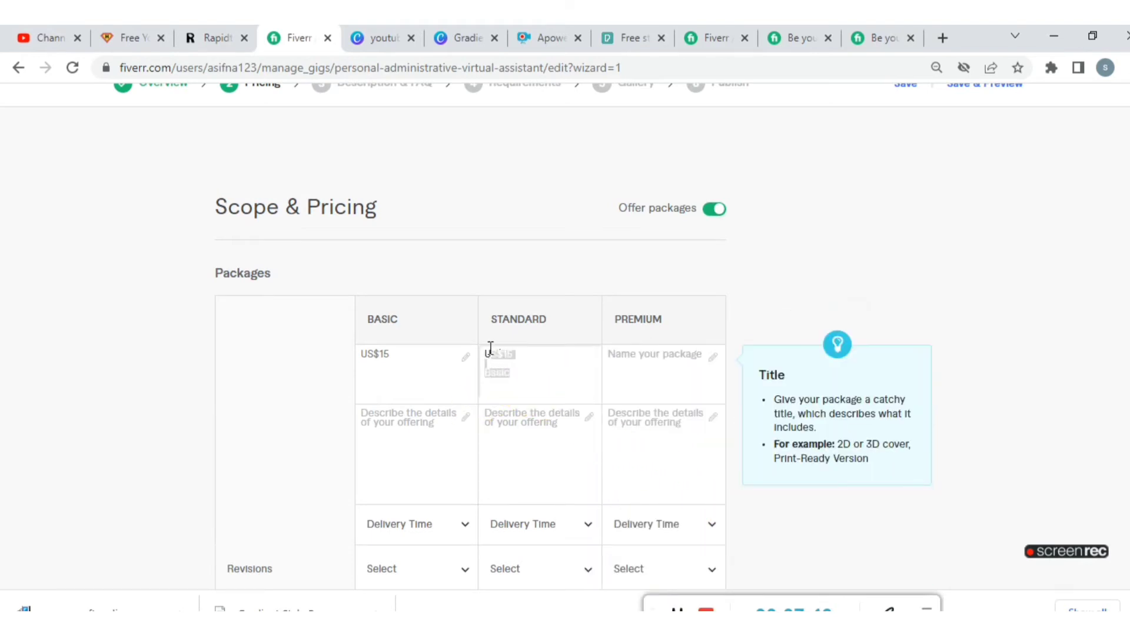
# - Name the Standard package US$100, copied from the reference gig's comparison, and name the Premium package 150$
pyautogui.click(678, 609)
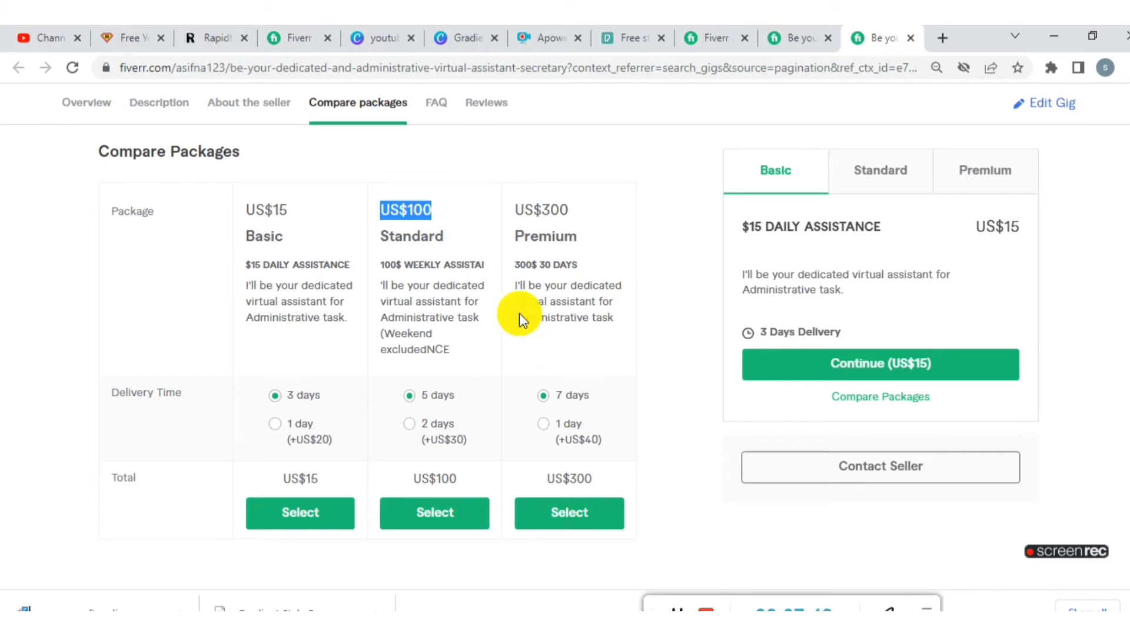
pyautogui.click(276, 34)
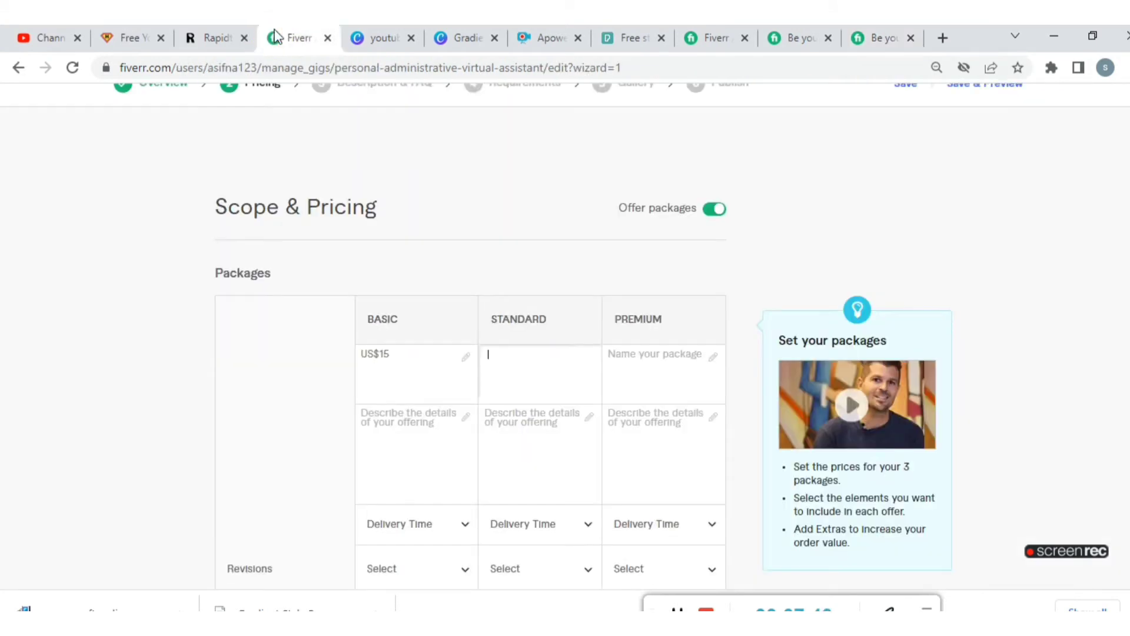
pyautogui.rightClick(499, 359)
pyautogui.click(553, 490)
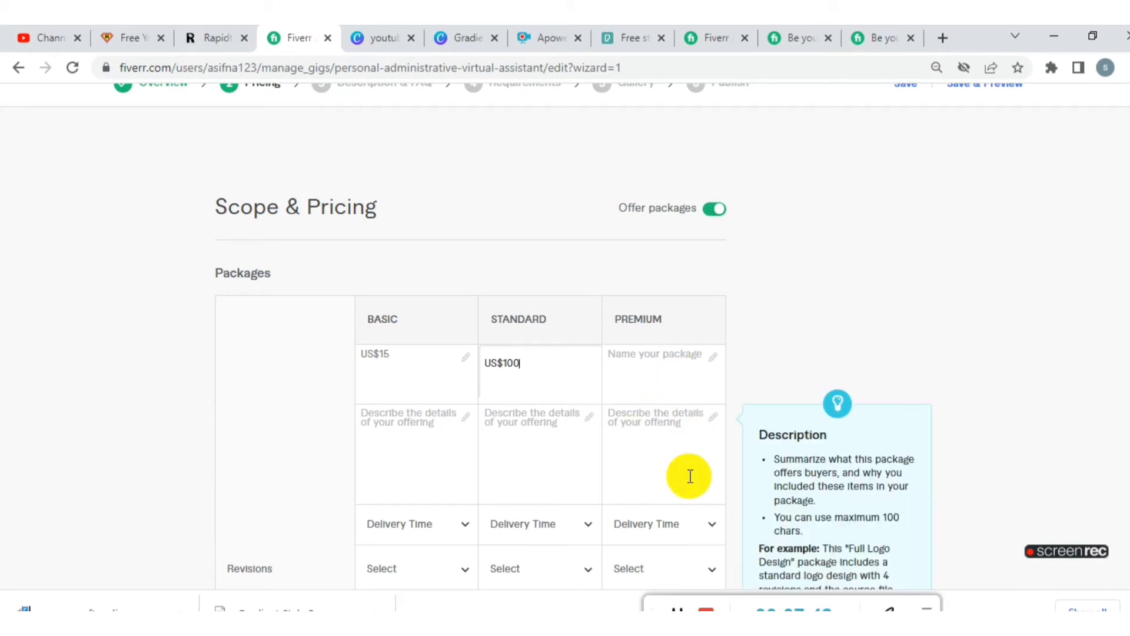
pyautogui.click(628, 356)
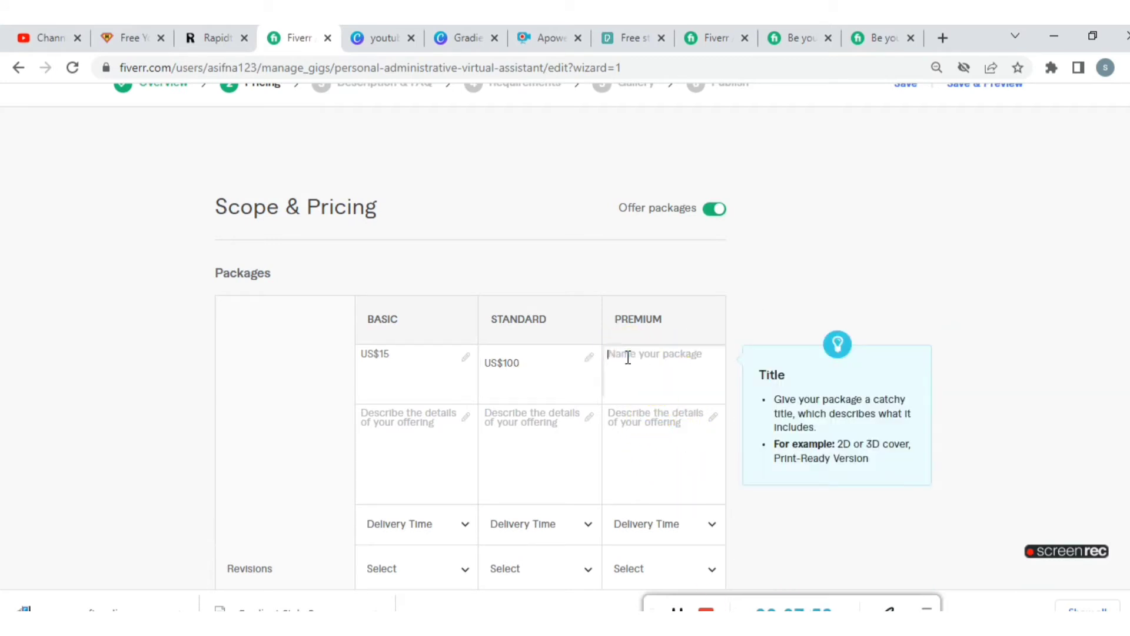
pyautogui.click(628, 357)
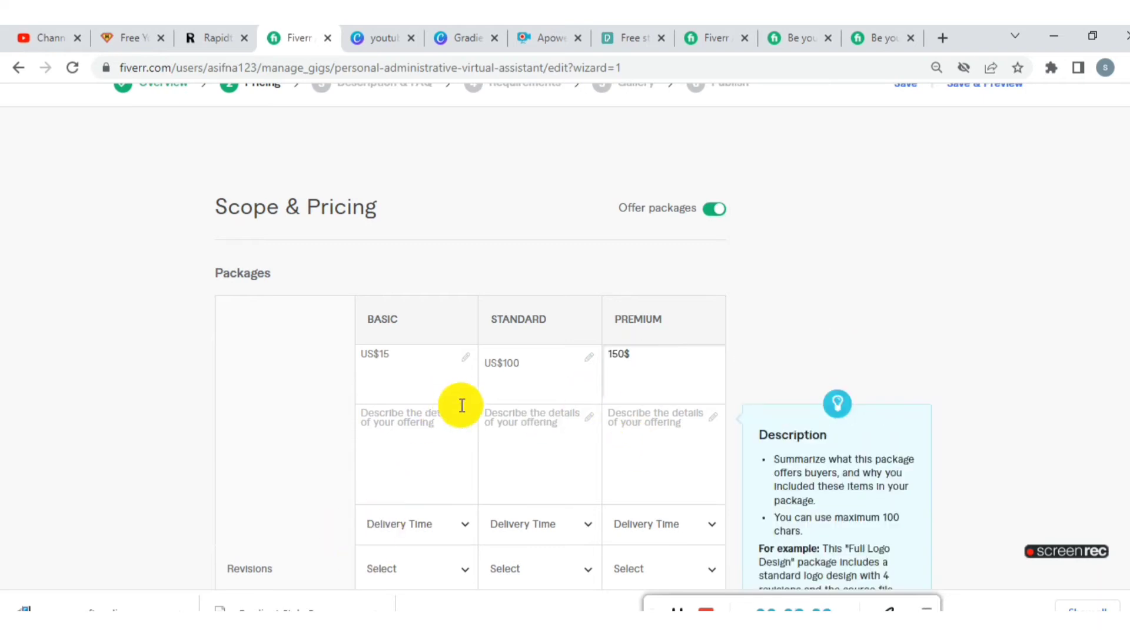
# - Set the delivery time to 1 day for the Basic package and 7 days for the Standard package
pyautogui.scroll(-8, 424, 408)
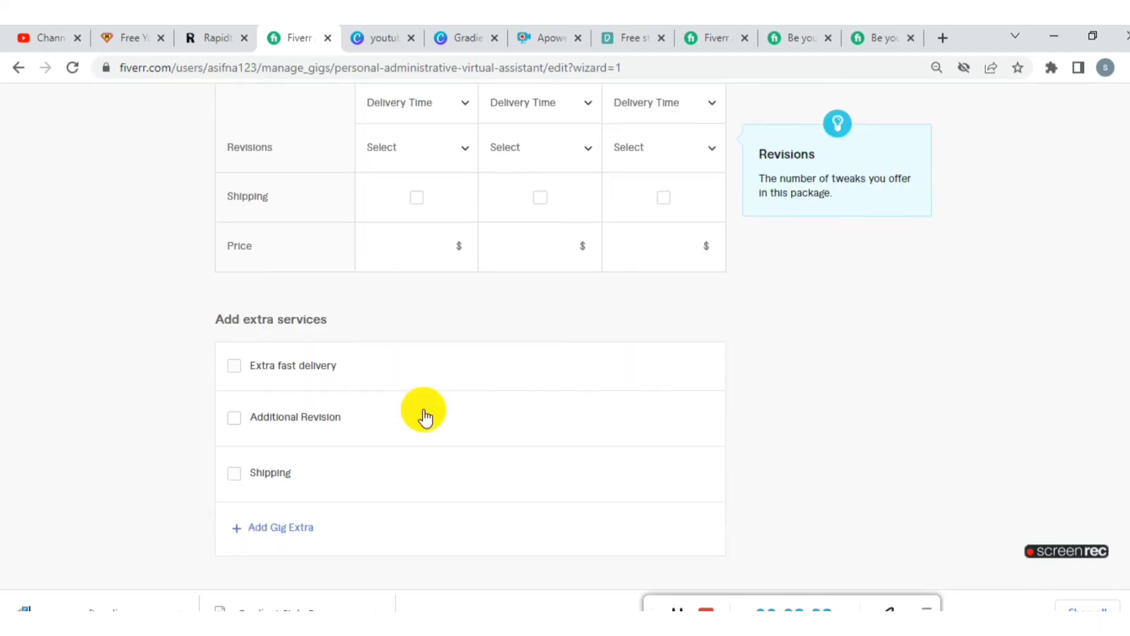
pyautogui.click(653, 526)
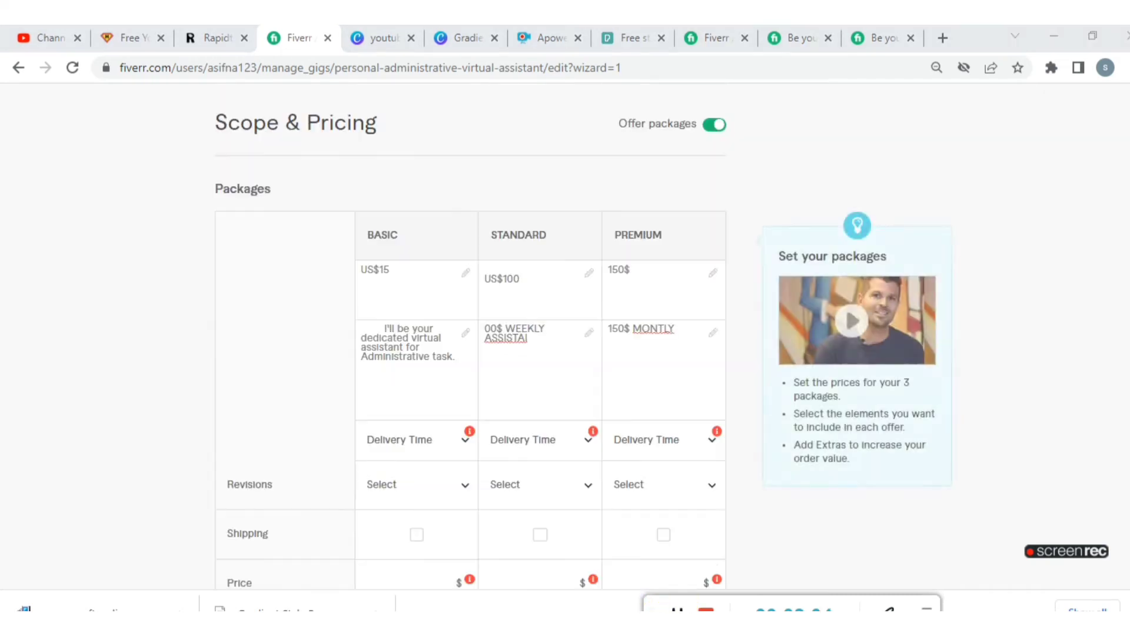
pyautogui.click(465, 446)
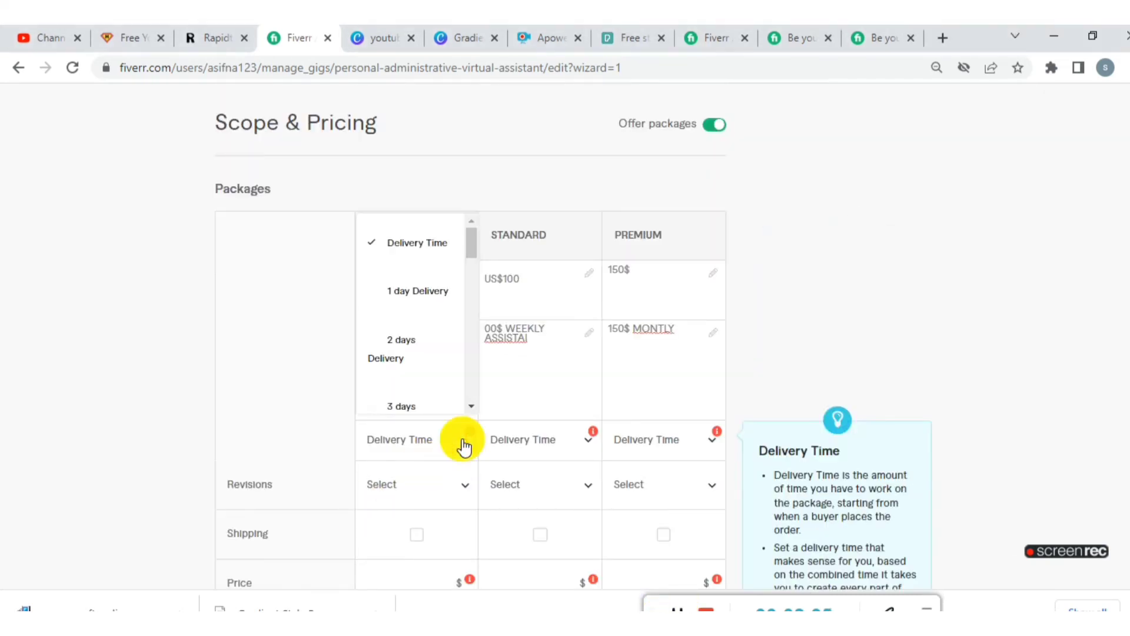
pyautogui.click(413, 294)
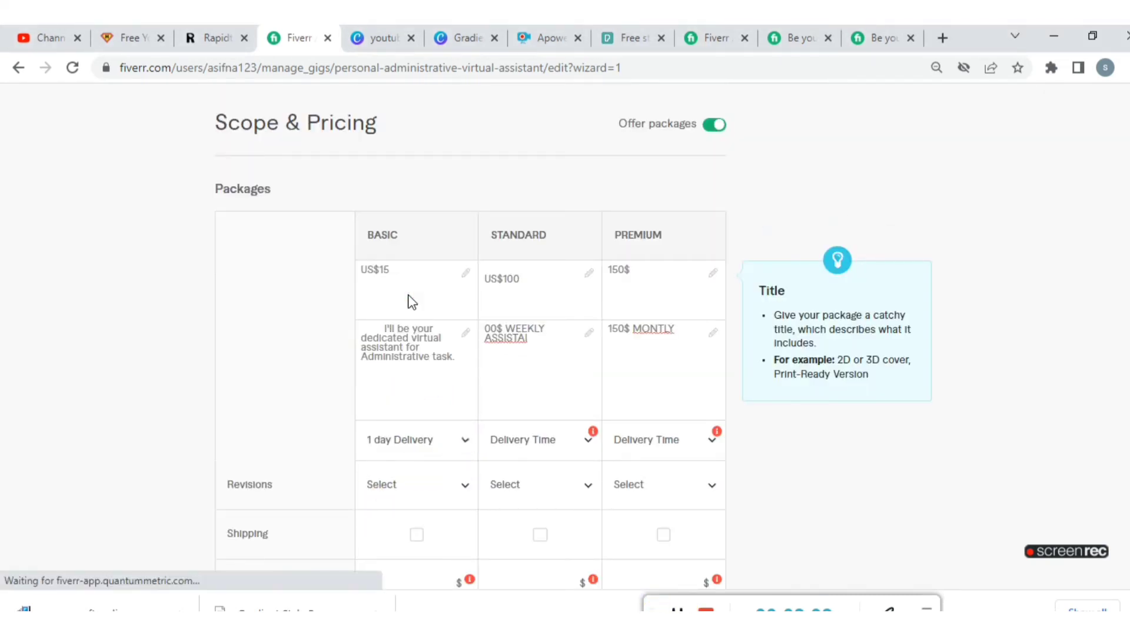
pyautogui.click(586, 439)
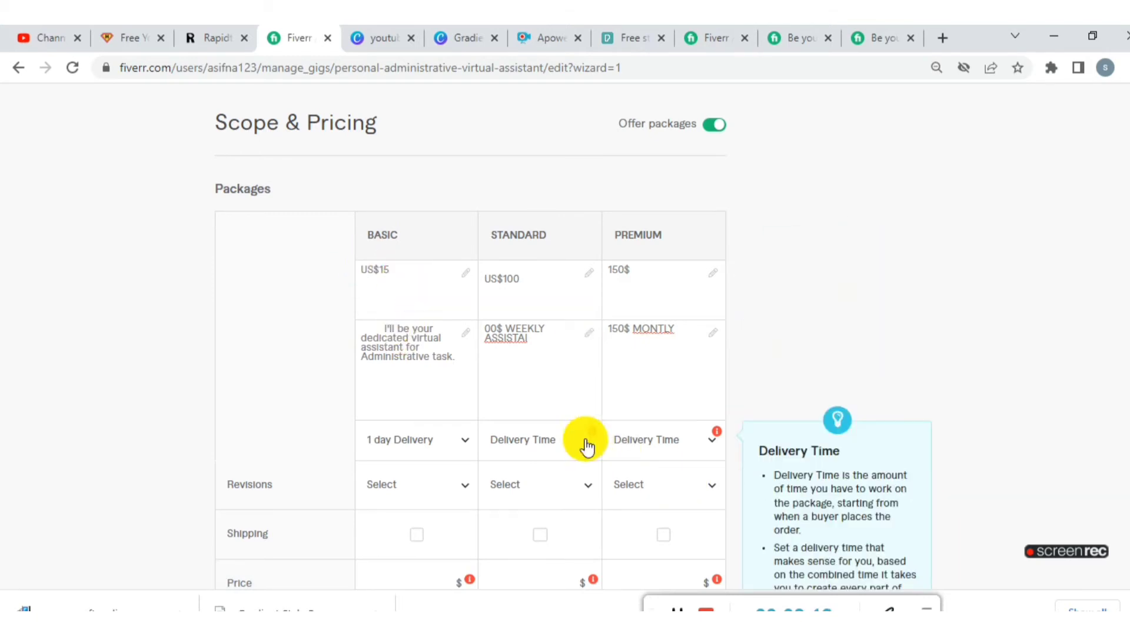
pyautogui.scroll(-3, 542, 372)
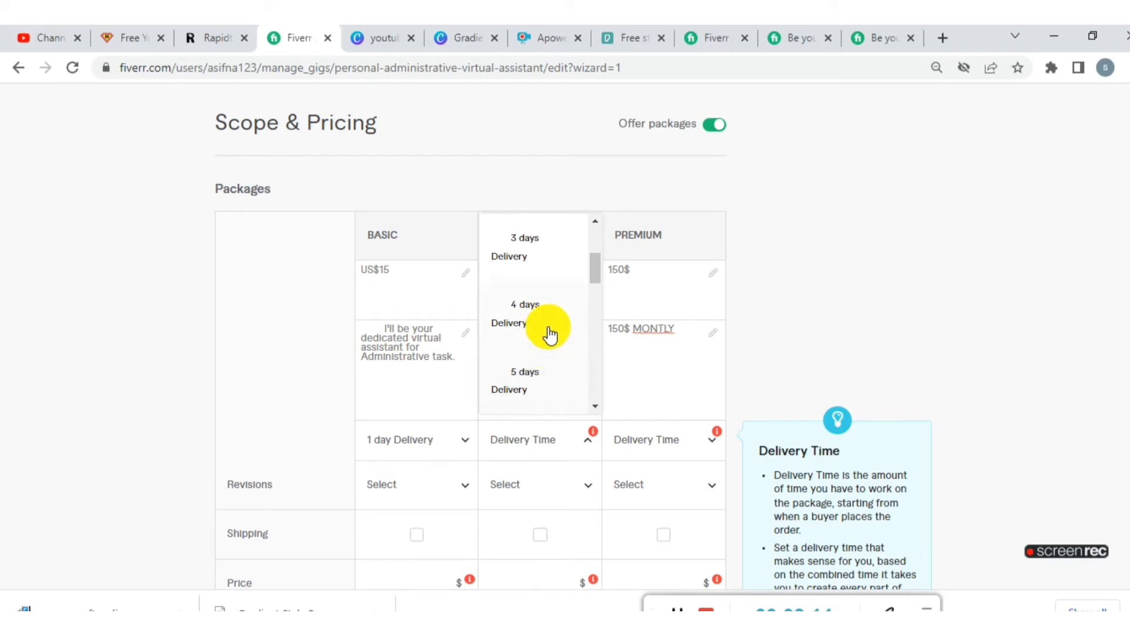
pyautogui.scroll(-1, 548, 371)
pyautogui.scroll(-1, 546, 371)
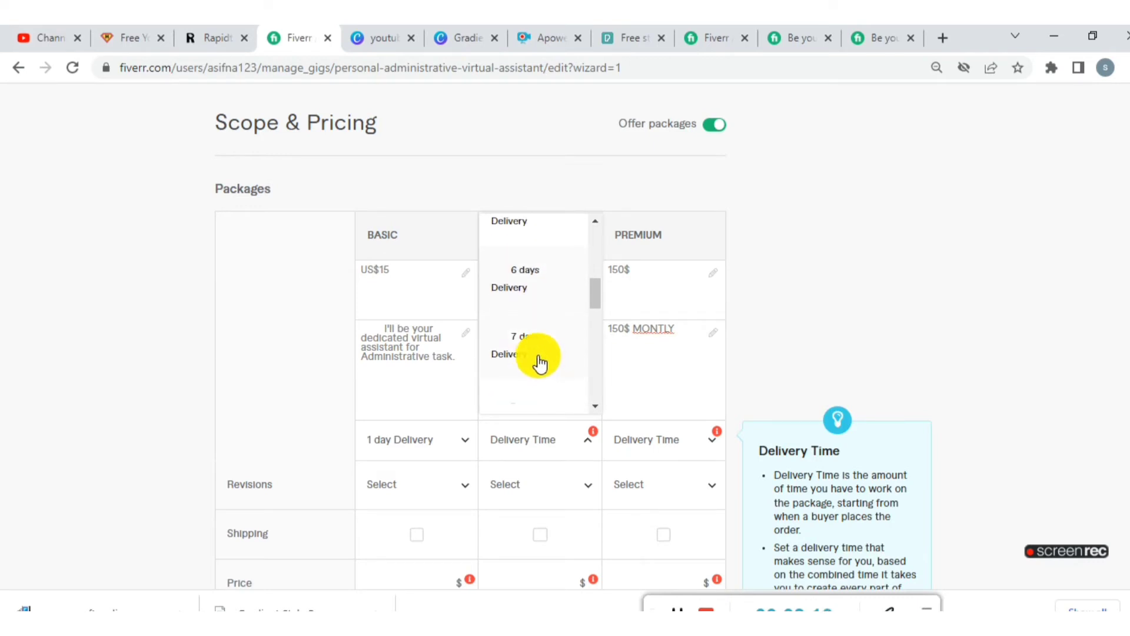
pyautogui.click(530, 353)
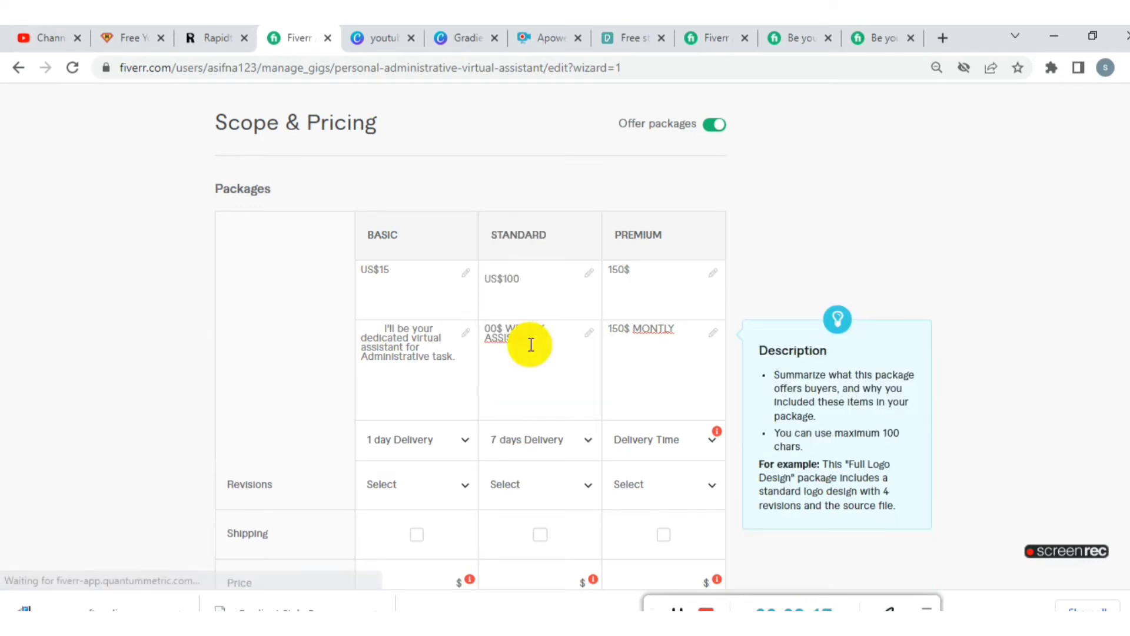
# - Set the Premium package's delivery time to 30 days
pyautogui.click(710, 445)
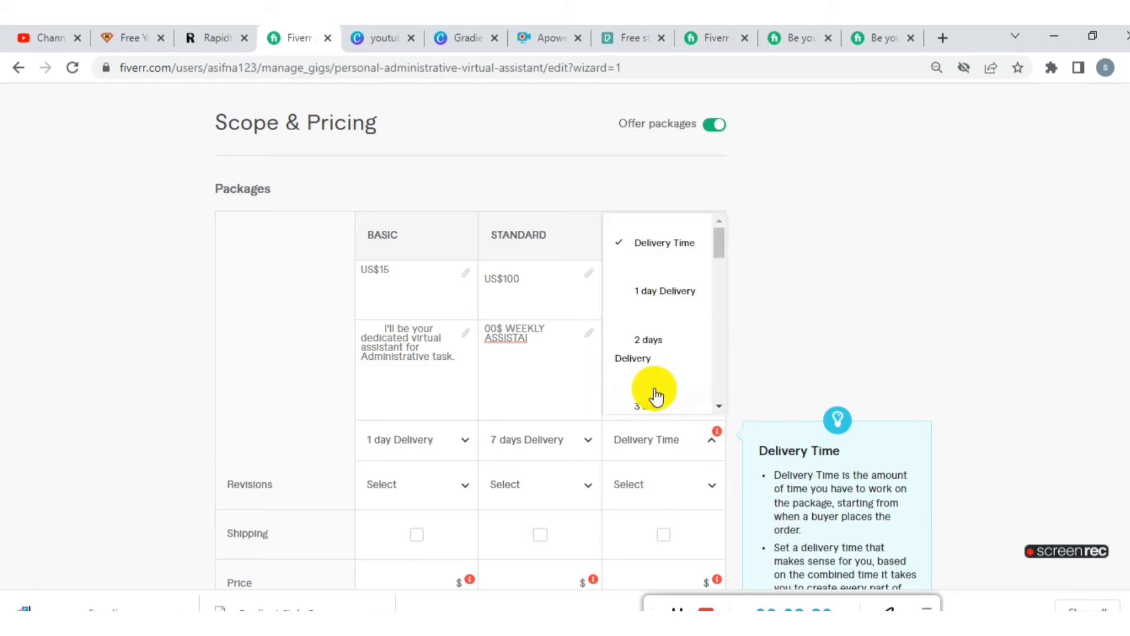
pyautogui.scroll(-10, 642, 394)
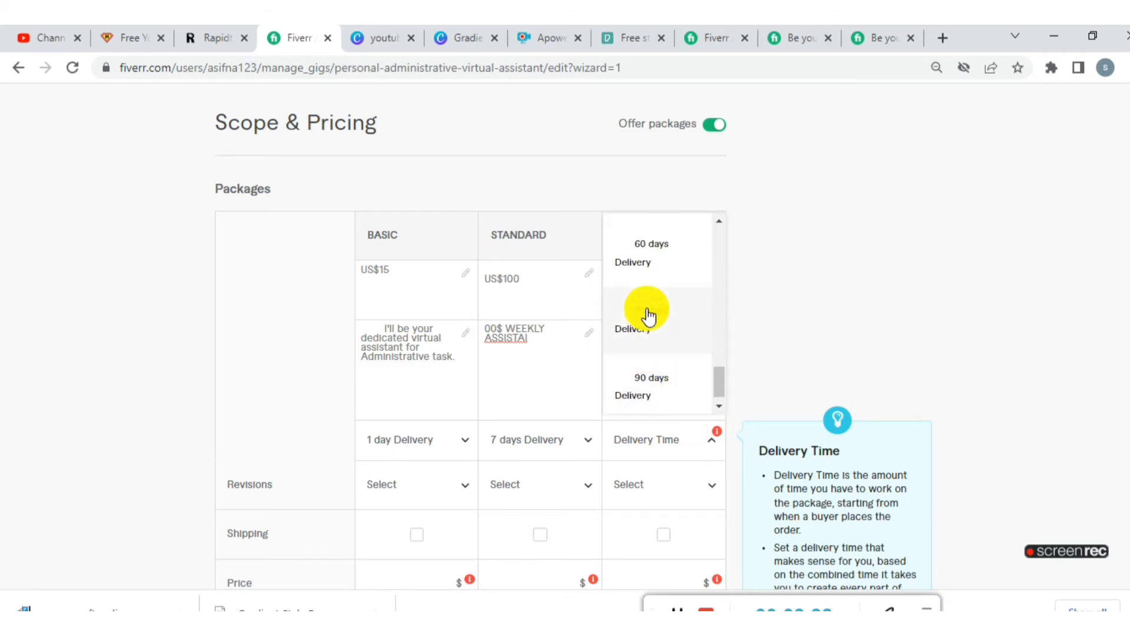
pyautogui.scroll(3, 646, 316)
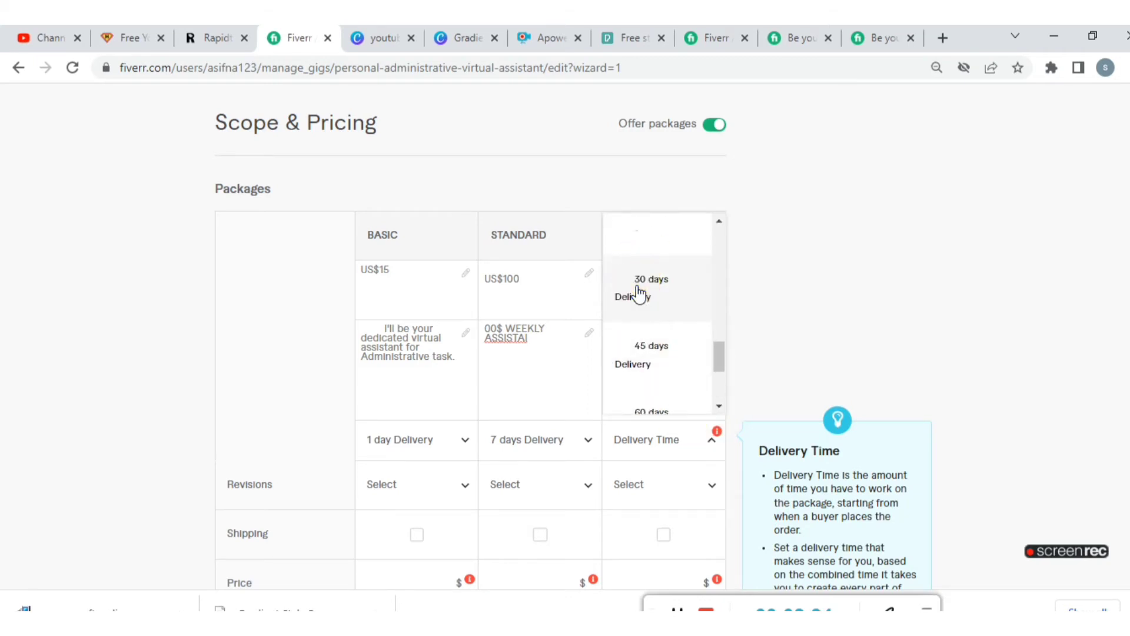
pyautogui.click(641, 293)
# - Set the package prices to $15 for Basic and $100 for Standard, and fill in the Premium package's price
pyautogui.scroll(-3, 623, 409)
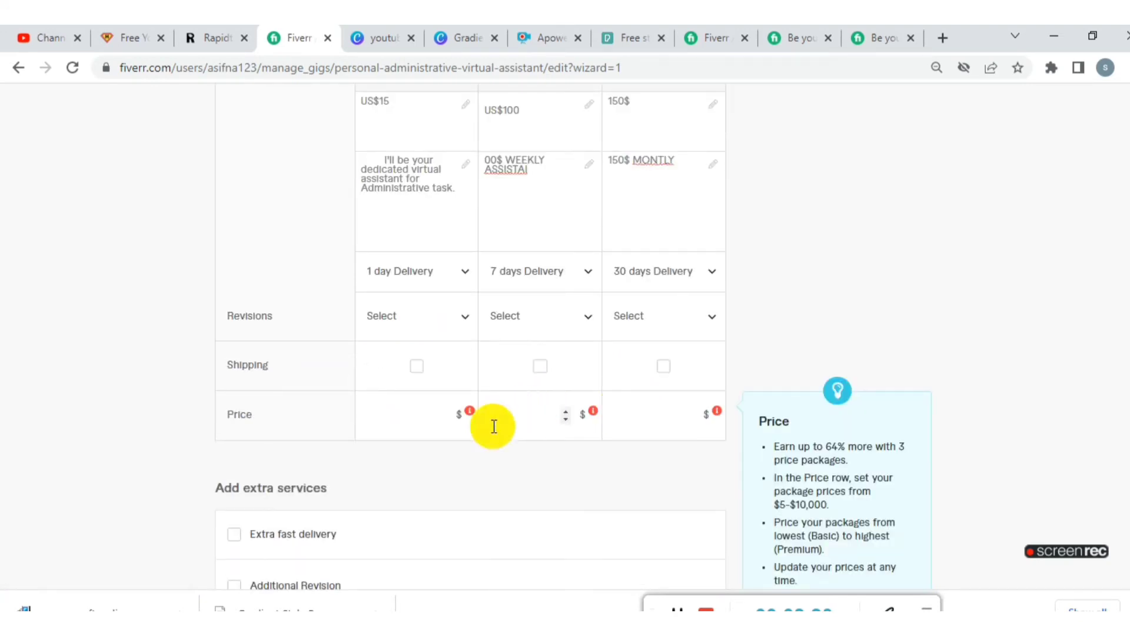
pyautogui.click(398, 415)
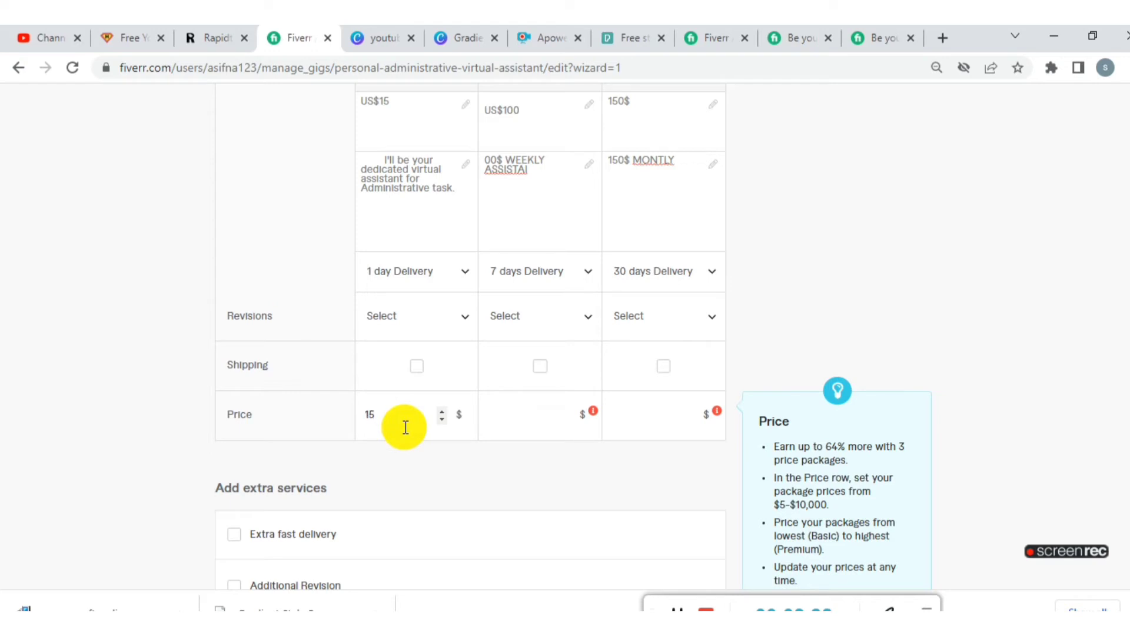
pyautogui.click(532, 424)
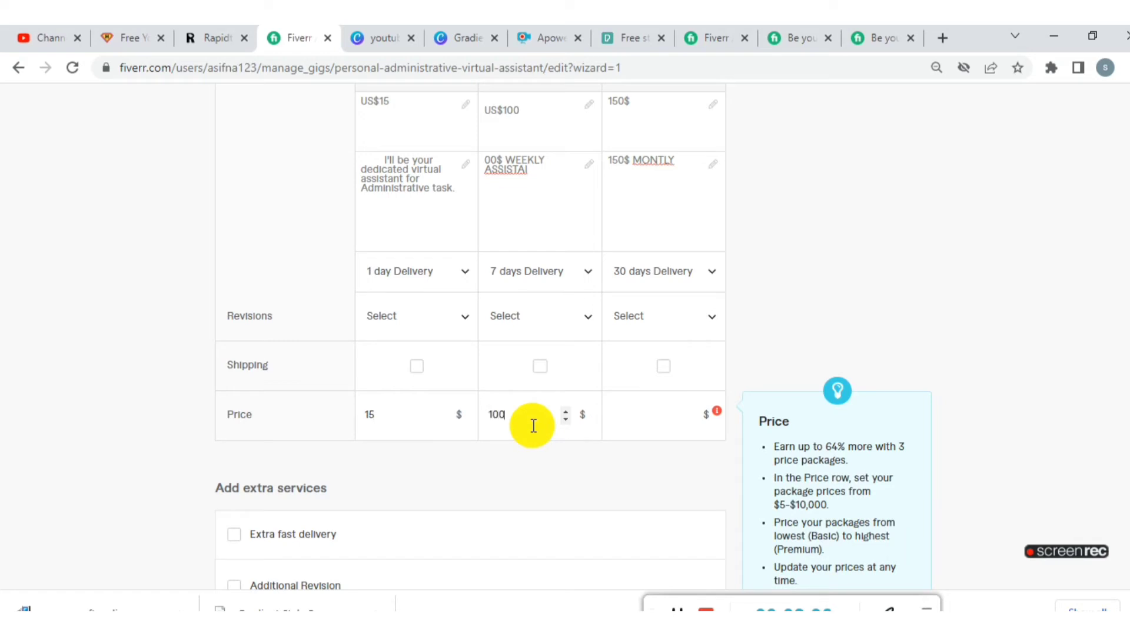
pyautogui.click(651, 419)
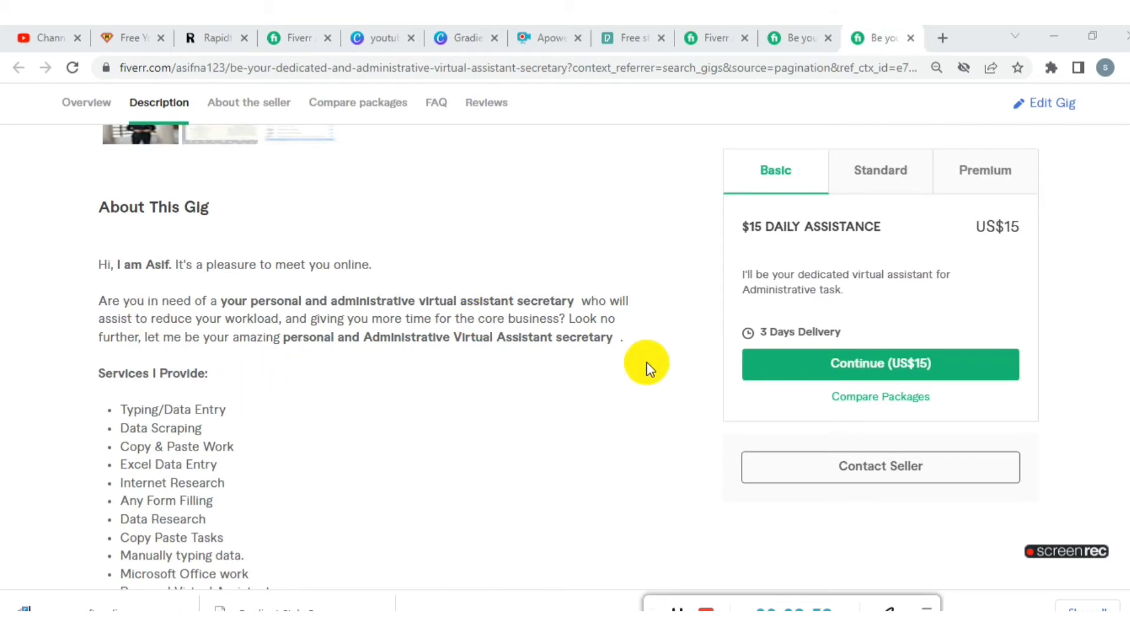
pyautogui.moveTo(620, 341); pyautogui.dragTo(412, 307)
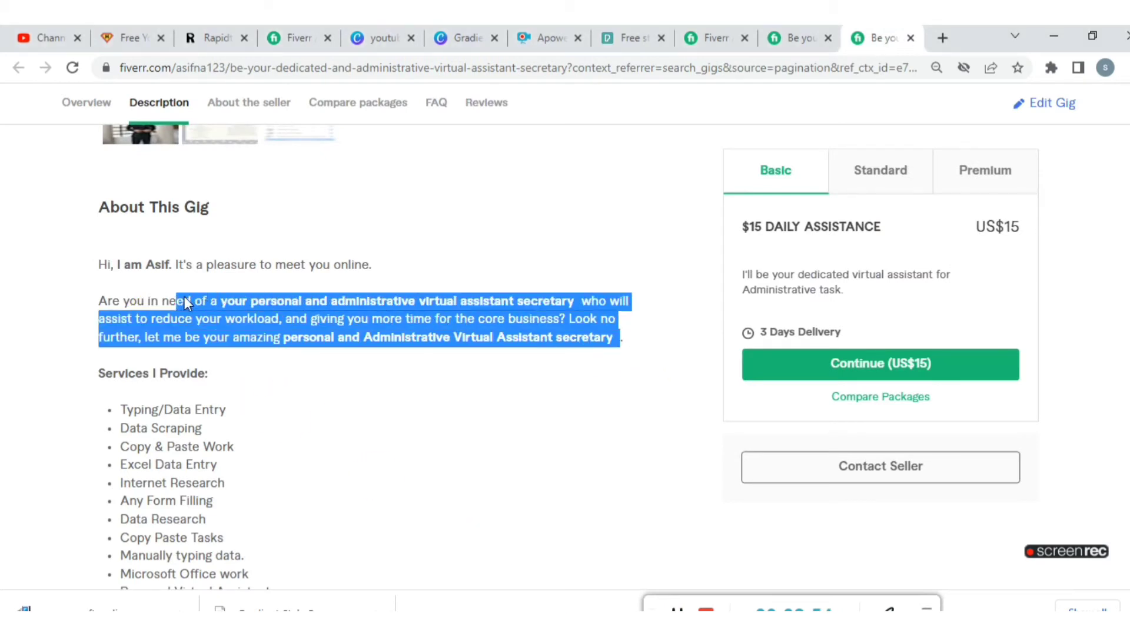
pyautogui.moveTo(100, 287); pyautogui.dragTo(106, 259)
pyautogui.rightClick(146, 253)
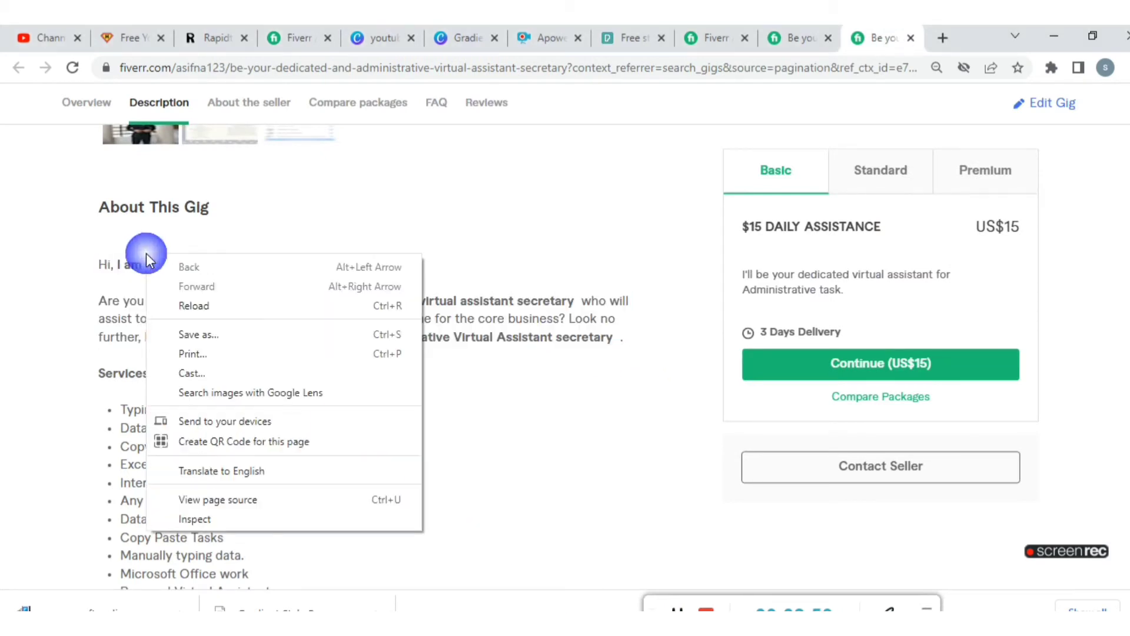
pyautogui.click(471, 391)
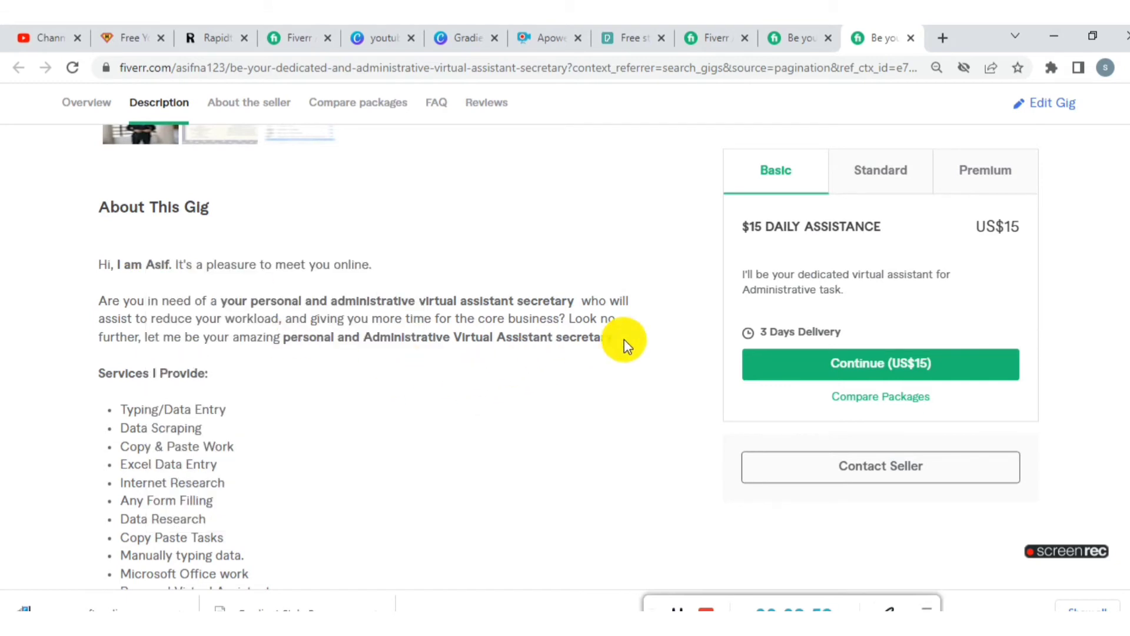
# - Copy the greeting and introduction paragraph from the reference gig's About This Gig section into the new gig's description
pyautogui.moveTo(624, 341); pyautogui.dragTo(283, 294)
pyautogui.moveTo(161, 278); pyautogui.dragTo(101, 264)
pyautogui.hotkey('ctrl', 'c')
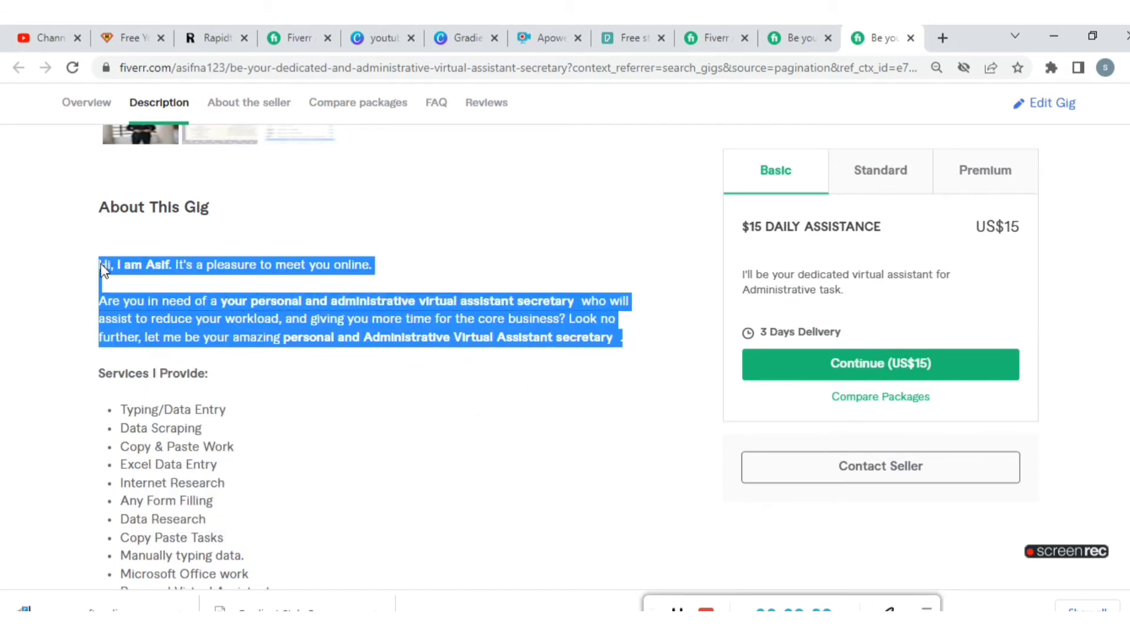
pyautogui.rightClick(131, 267)
pyautogui.click(141, 275)
pyautogui.click(310, 34)
pyautogui.click(222, 323)
pyautogui.rightClick(263, 290)
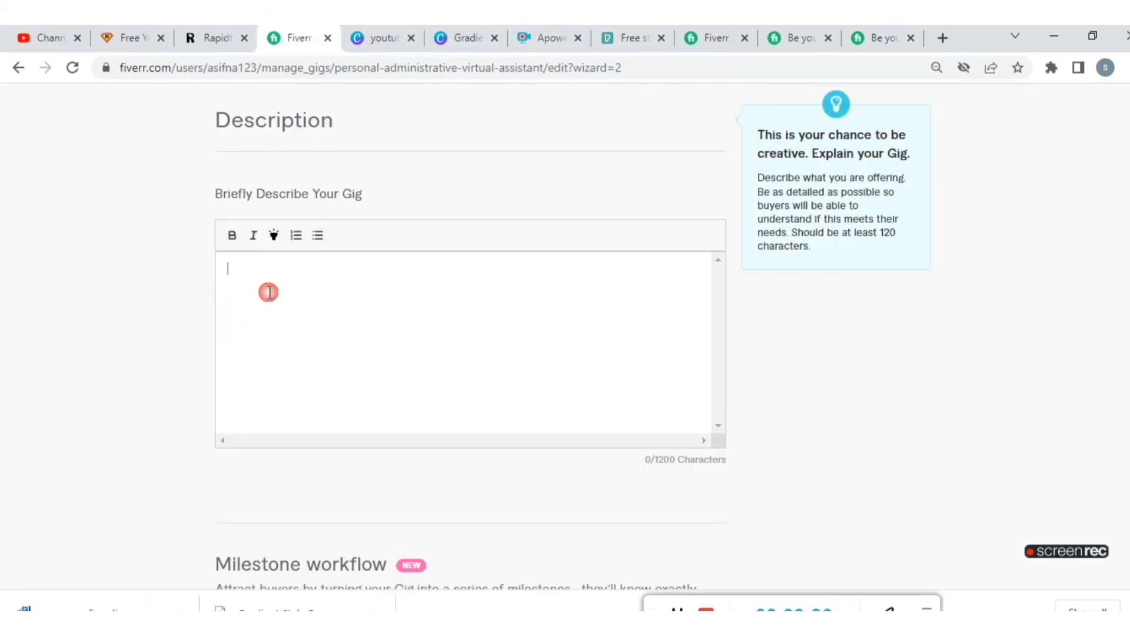
pyautogui.click(312, 425)
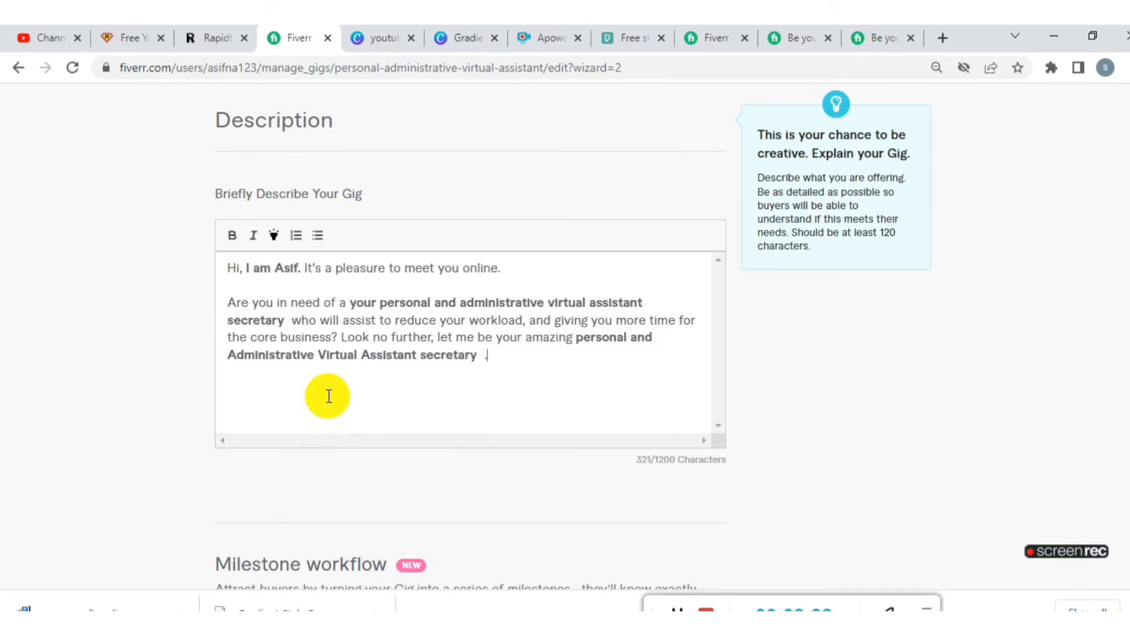
pyautogui.scroll(3, 318, 393)
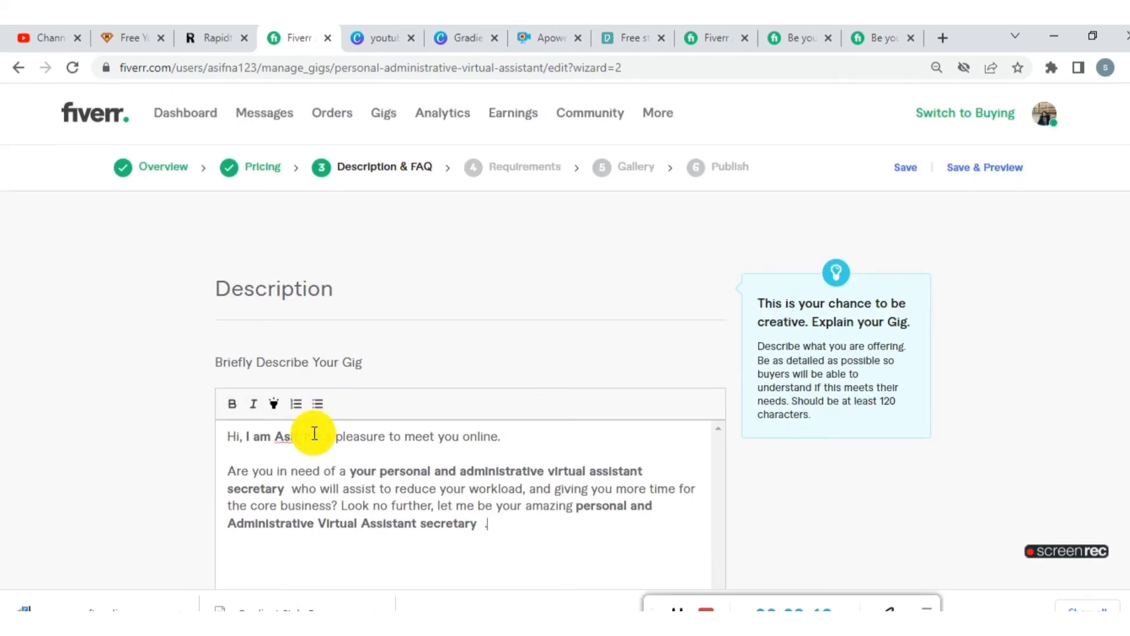
# - Add the reference gig's bulleted services list, from Typing/Data Entry to Data Entry and Admin task, below the introduction in the description
pyautogui.scroll(-1, 311, 434)
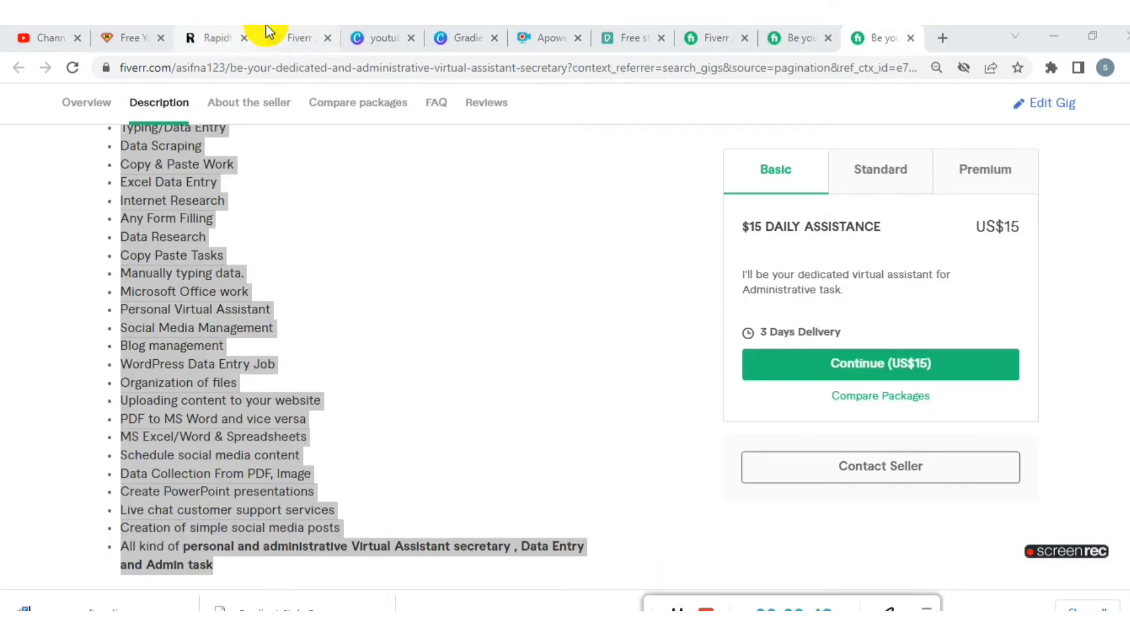
pyautogui.click(290, 37)
pyautogui.scroll(-1, 305, 528)
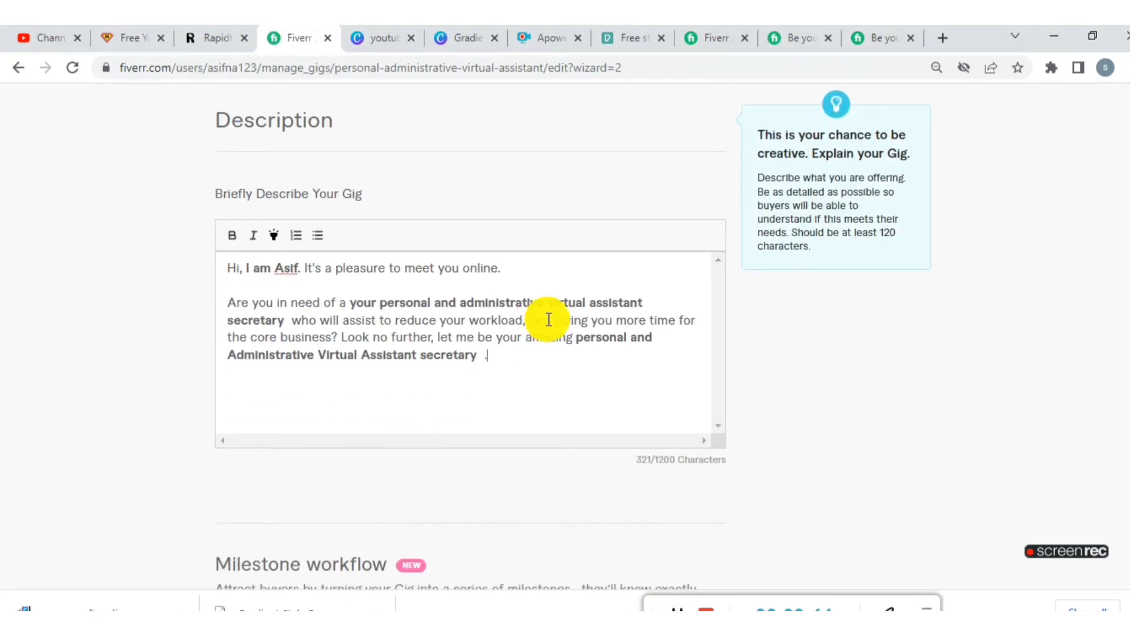
pyautogui.rightClick(240, 381)
pyautogui.click(322, 256)
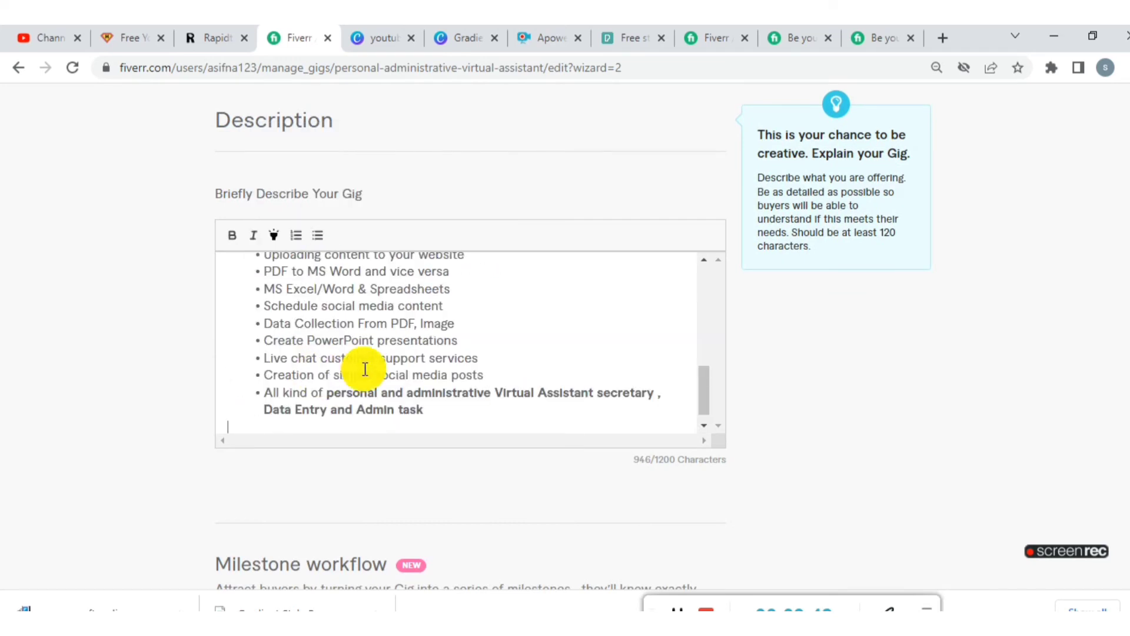
pyautogui.scroll(6, 399, 336)
pyautogui.scroll(-3, 404, 335)
pyautogui.scroll(3, 403, 338)
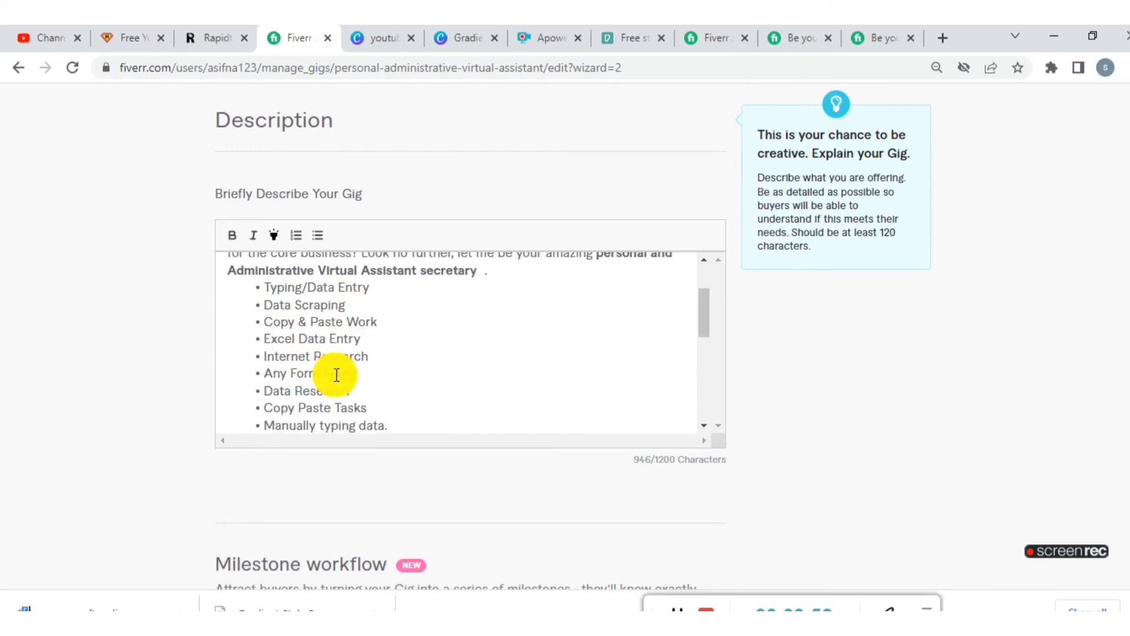
pyautogui.scroll(-3, 323, 383)
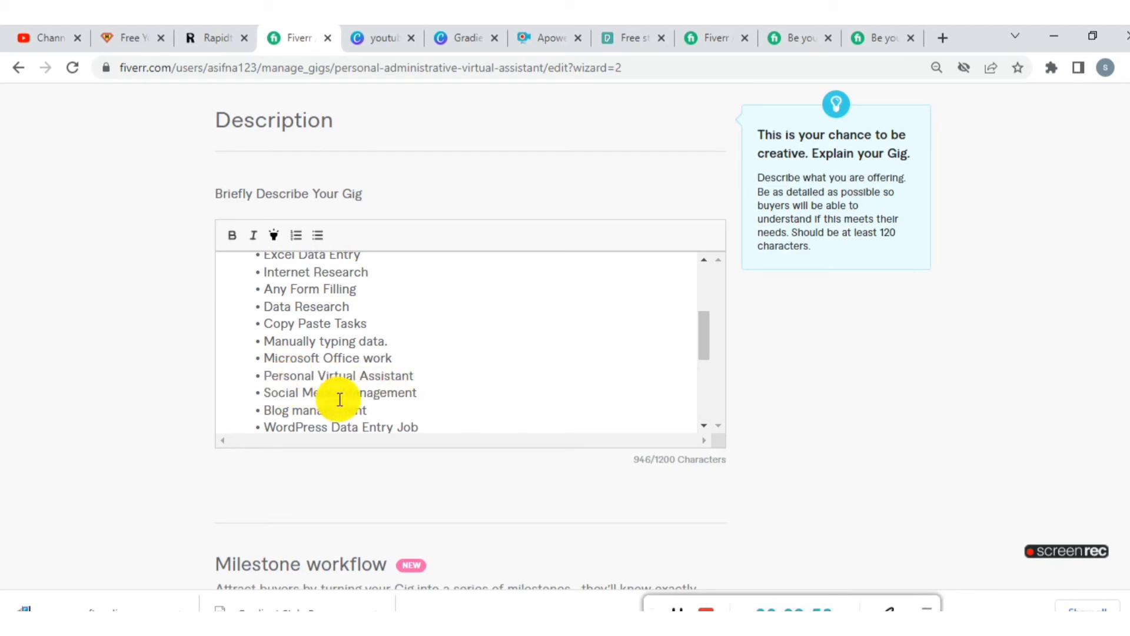
pyautogui.scroll(-5, 374, 392)
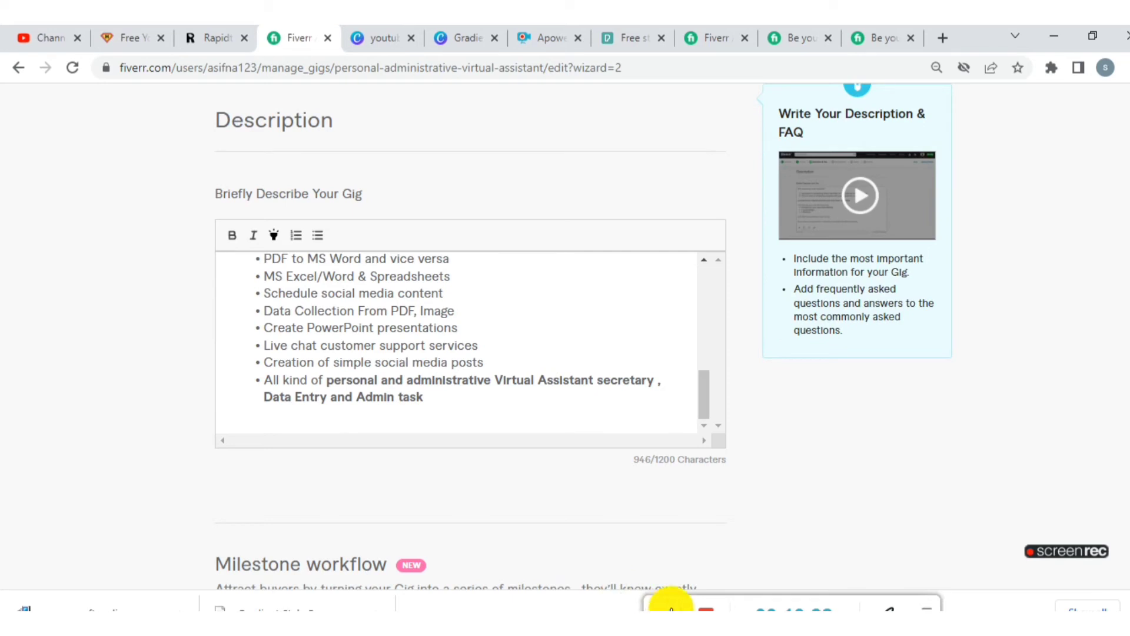
# - Add the reference gig's closing lines about task management software invitations and kind consideration to the end of the description
pyautogui.click(878, 38)
pyautogui.click(312, 36)
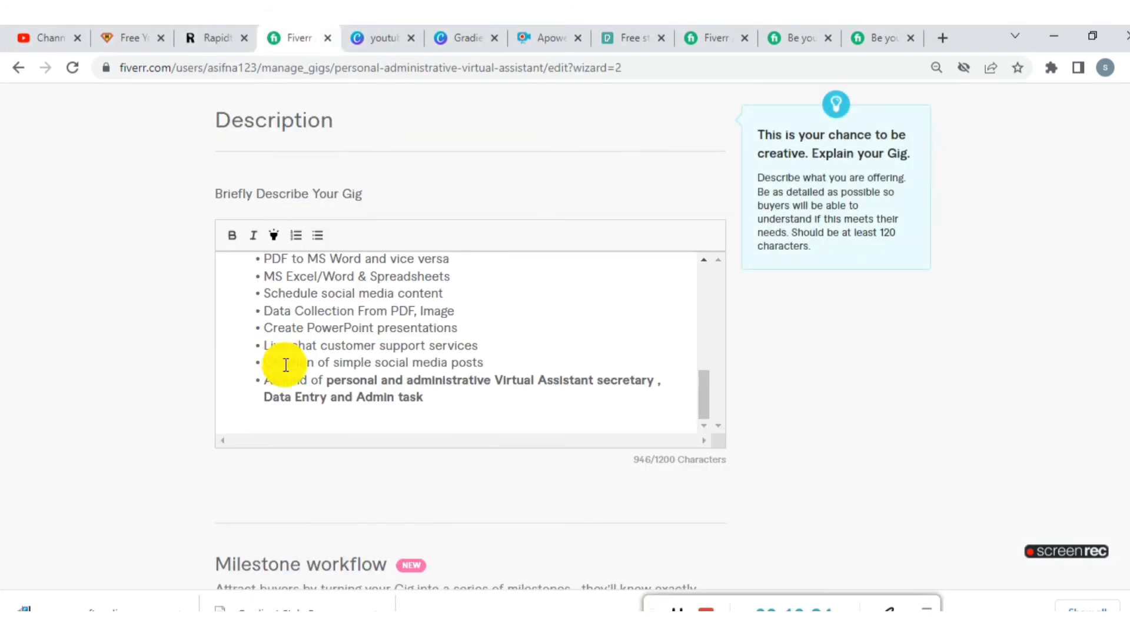
pyautogui.rightClick(260, 408)
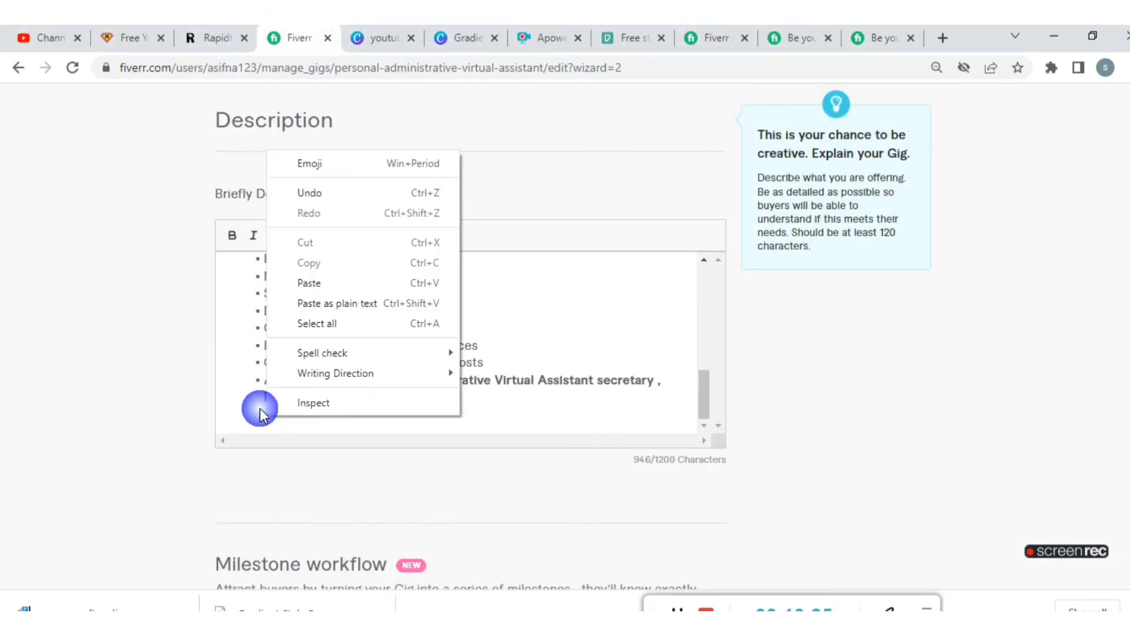
pyautogui.click(363, 282)
pyautogui.scroll(-6, 373, 298)
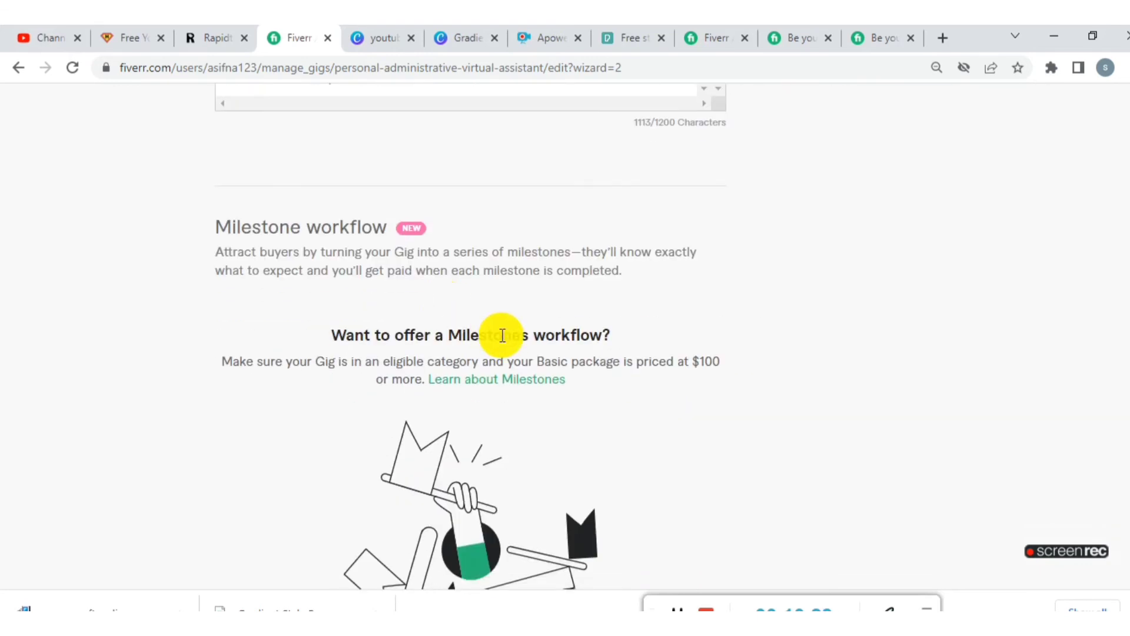
# - Copy the reference gig's question "Are you available for long term projects personal and administrative Virtual Assistant secretary ?" into a new FAQ entry
pyautogui.scroll(-8, 502, 335)
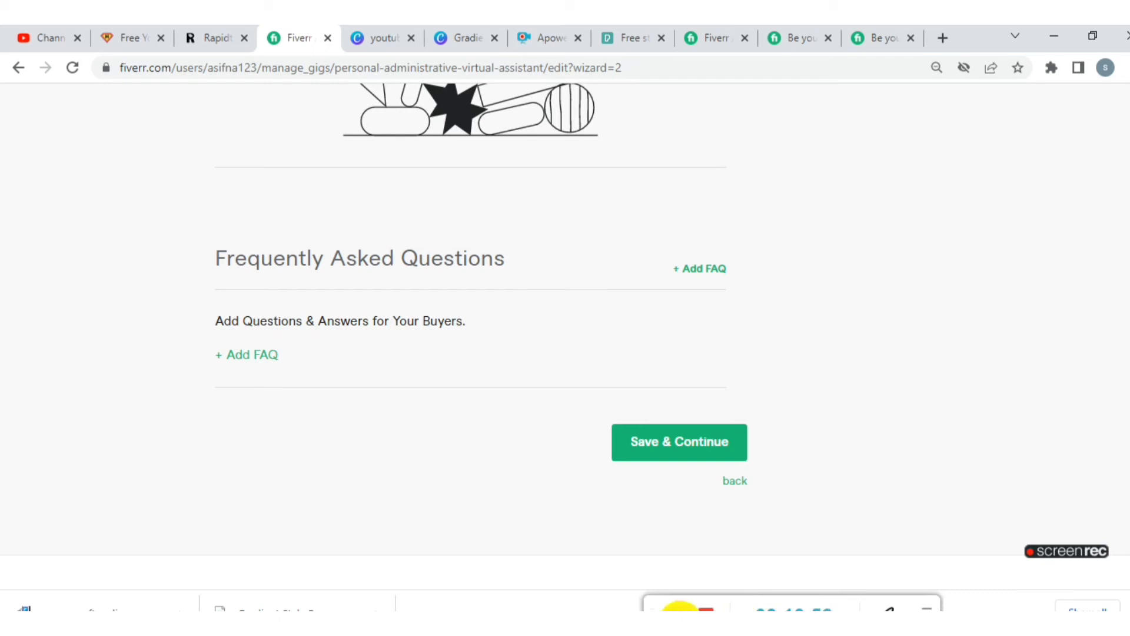
pyautogui.click(877, 38)
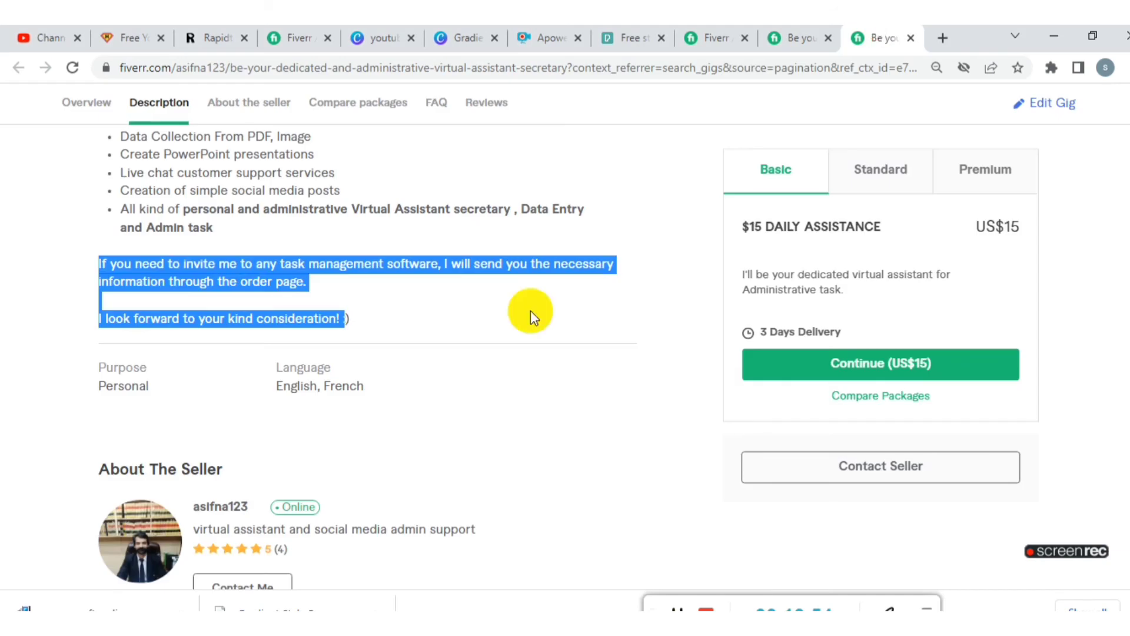
pyautogui.scroll(-15, 470, 383)
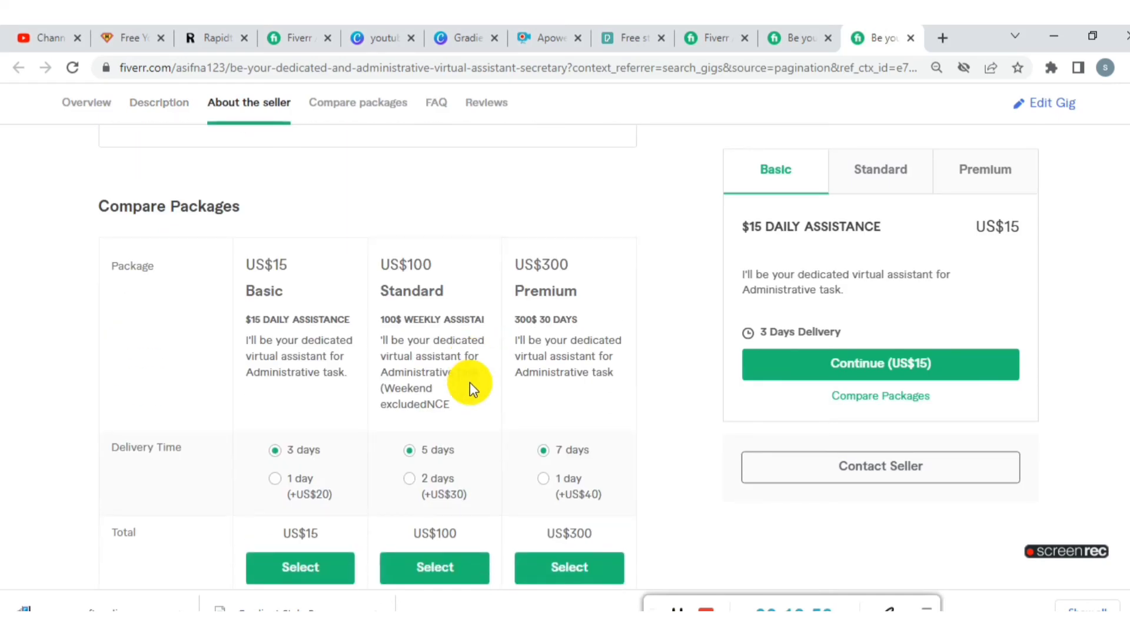
pyautogui.scroll(-8, 470, 382)
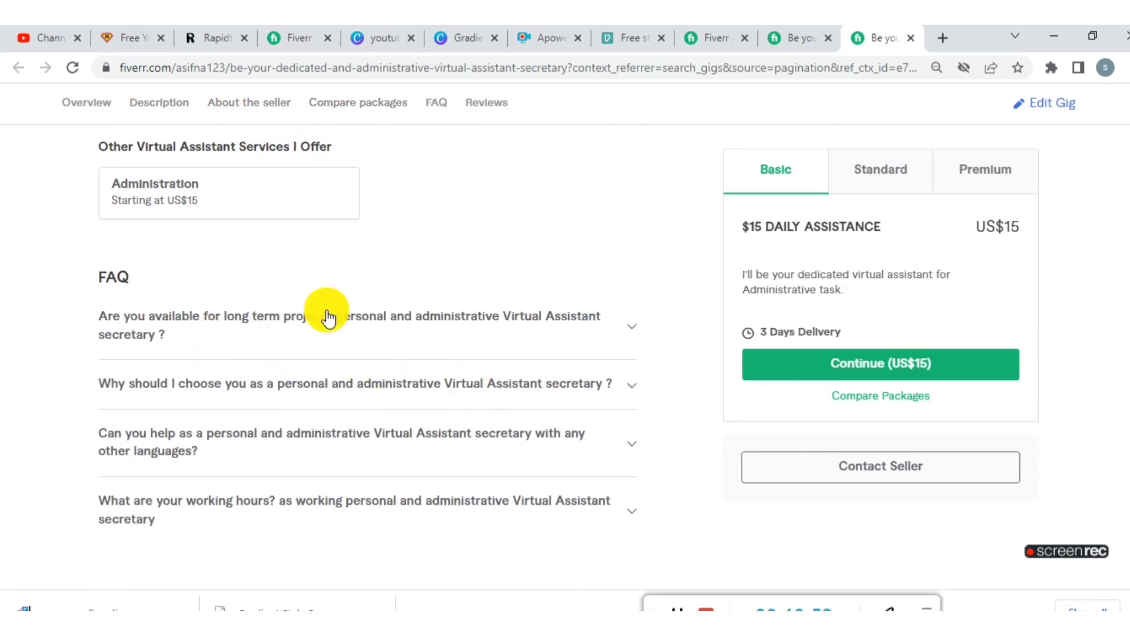
pyautogui.click(622, 326)
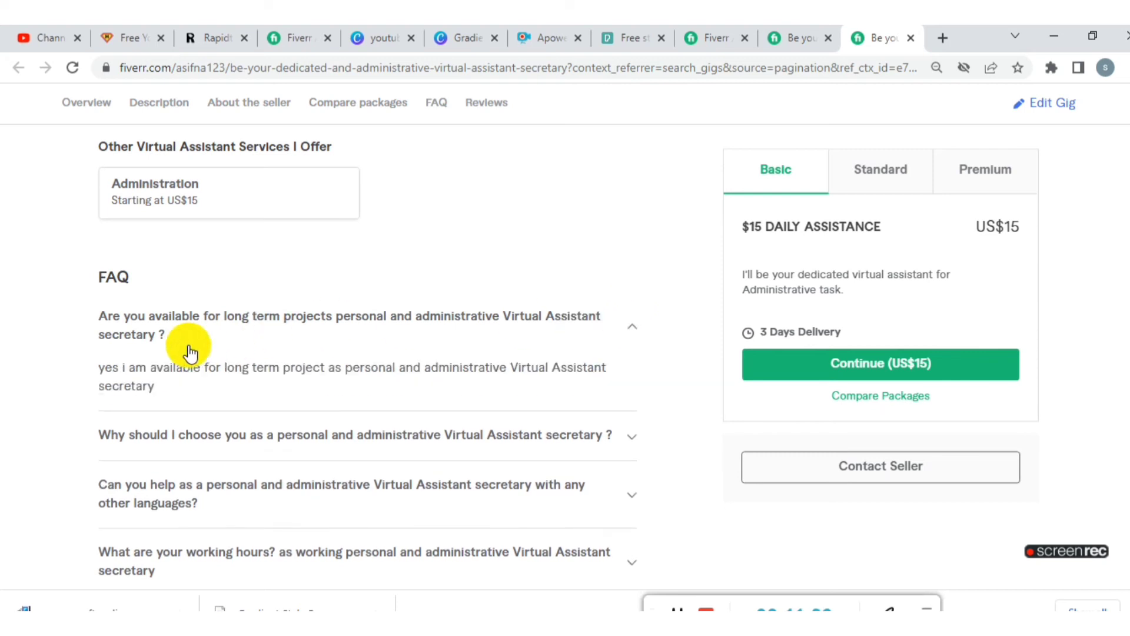
pyautogui.moveTo(190, 352); pyautogui.dragTo(97, 323)
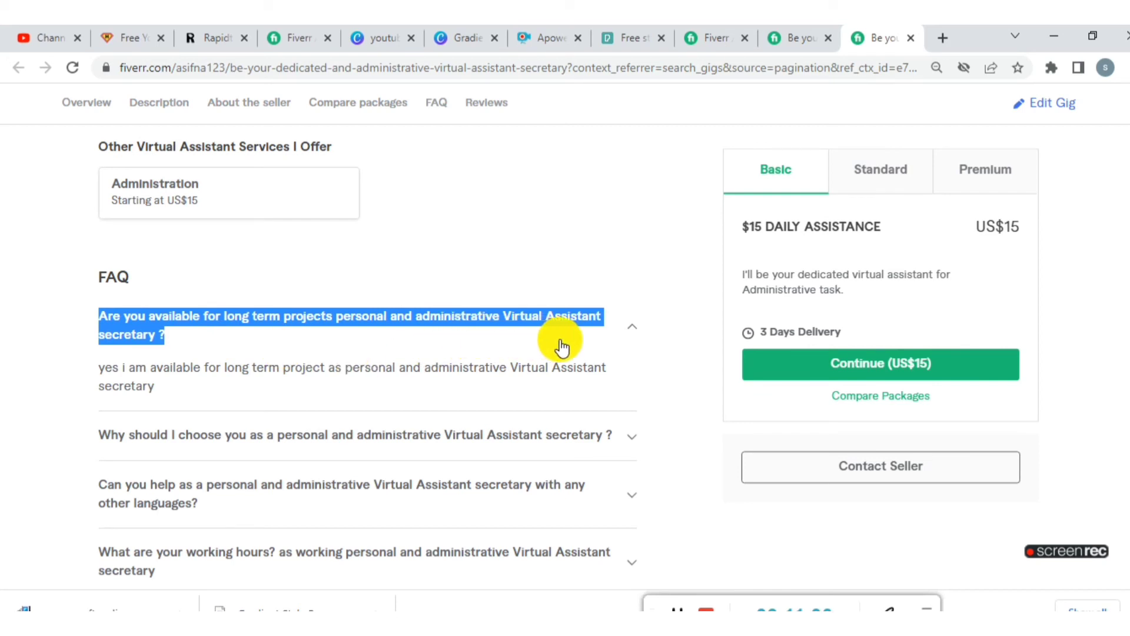
pyautogui.rightClick(323, 329)
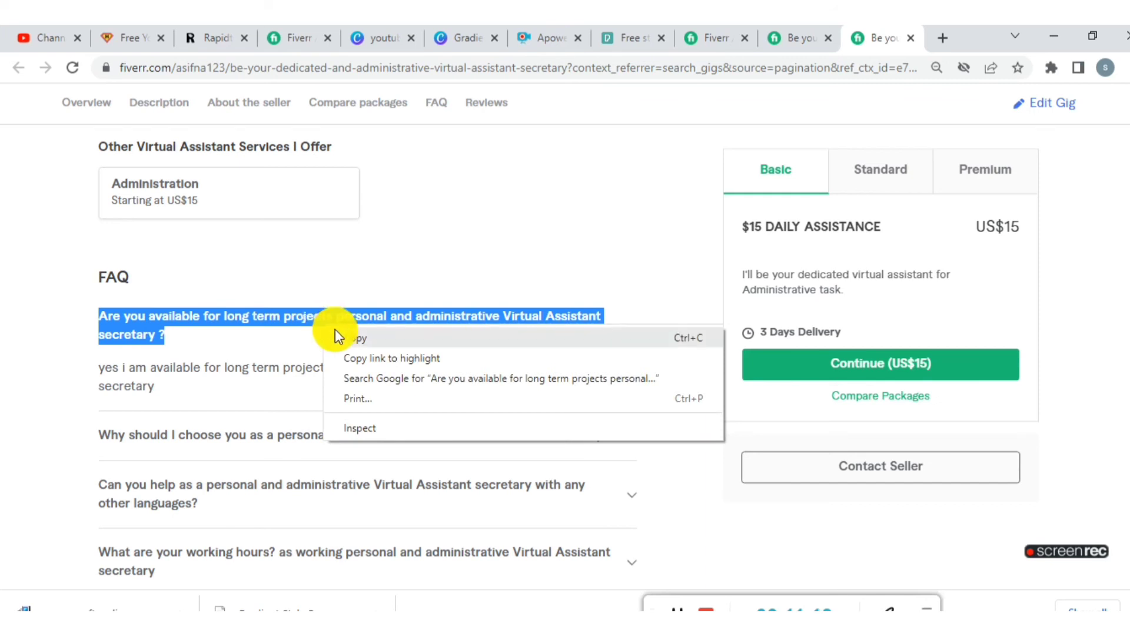
pyautogui.click(337, 334)
pyautogui.click(292, 39)
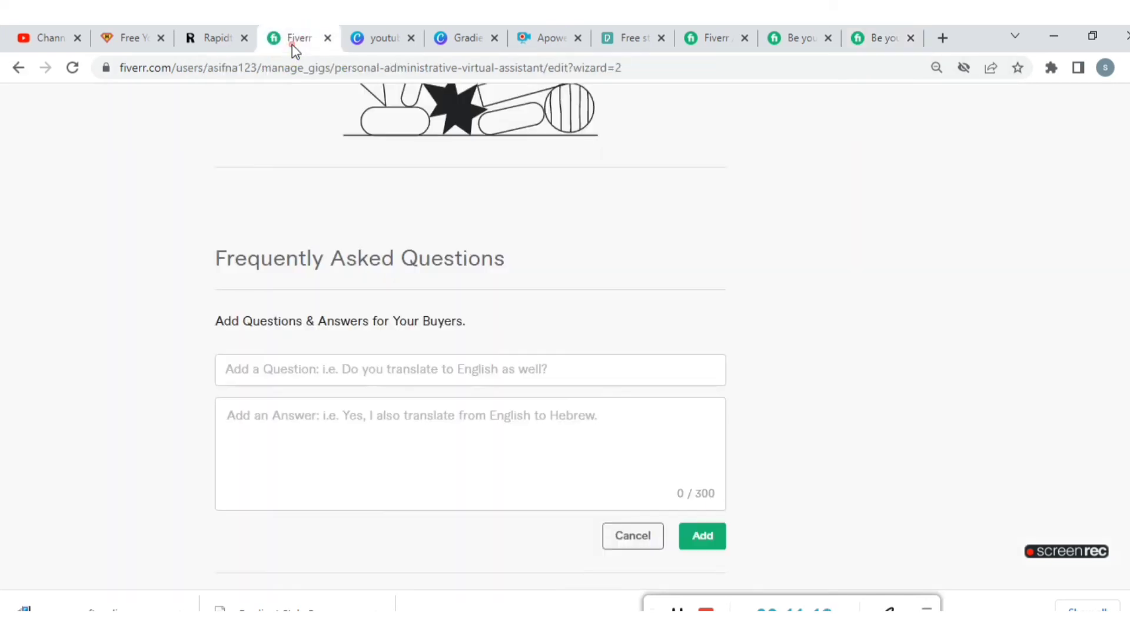
pyautogui.click(327, 365)
pyautogui.rightClick(329, 366)
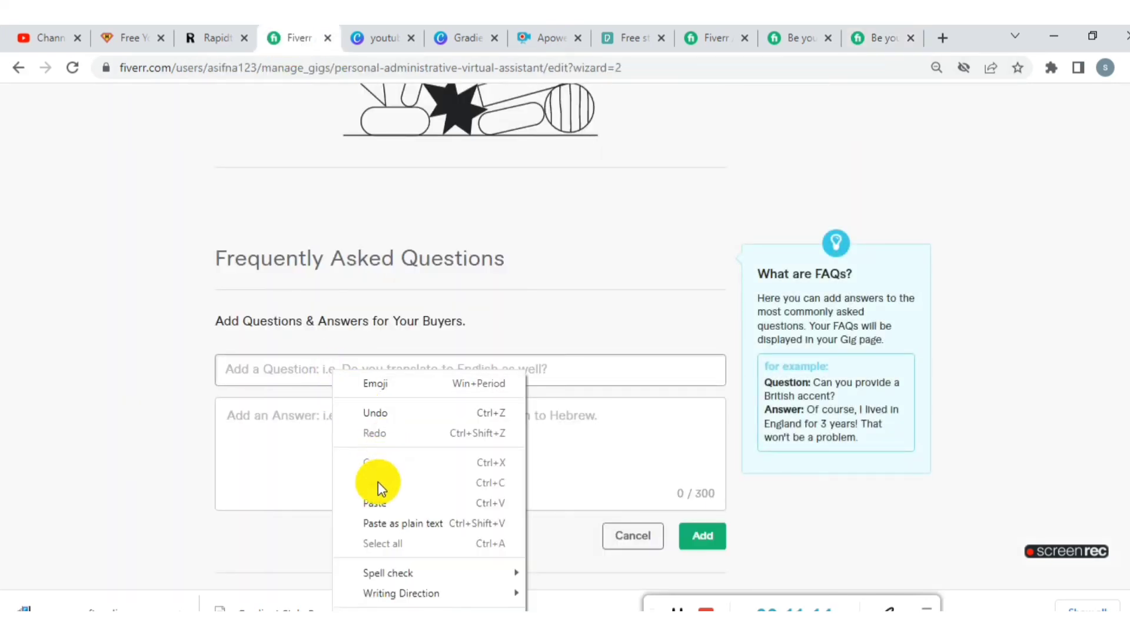
pyautogui.click(381, 504)
pyautogui.click(356, 444)
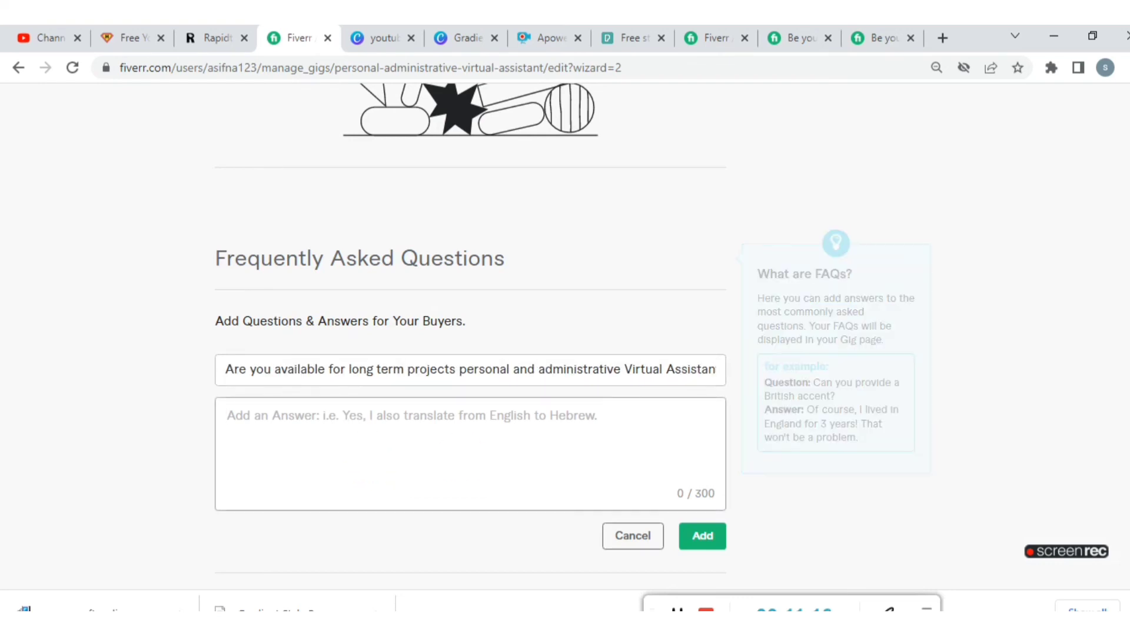
# - Copy the reference answer "yes i am available for long term project as personal and administrative Virtual Assistant secretary" into the FAQ entry and add it
pyautogui.click(915, 37)
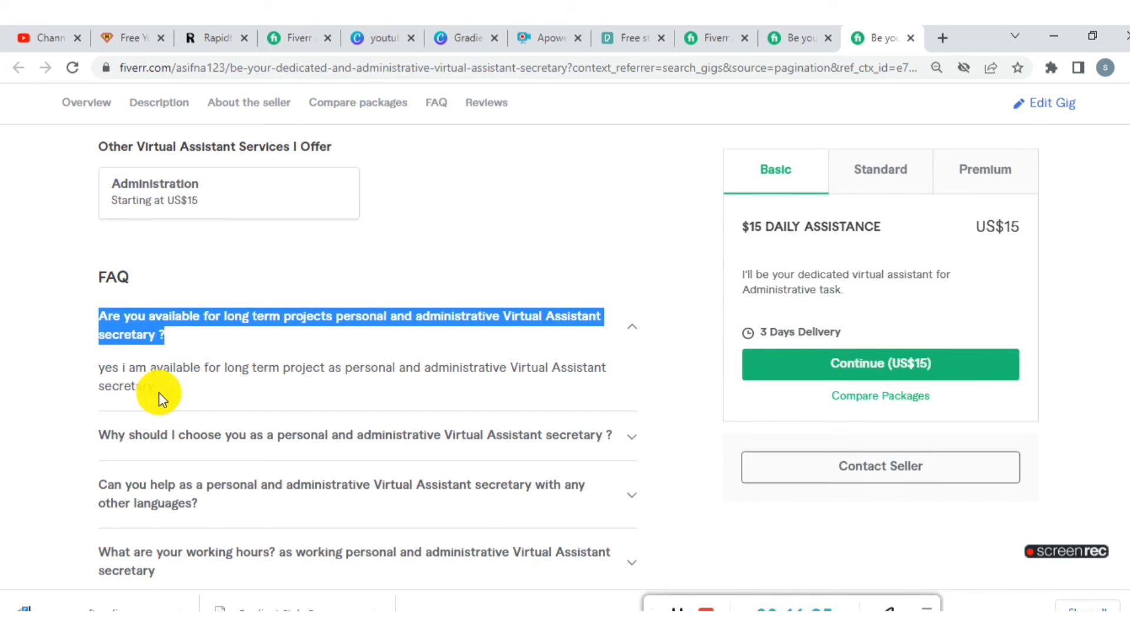
pyautogui.moveTo(156, 390); pyautogui.dragTo(96, 373)
pyautogui.rightClick(111, 372)
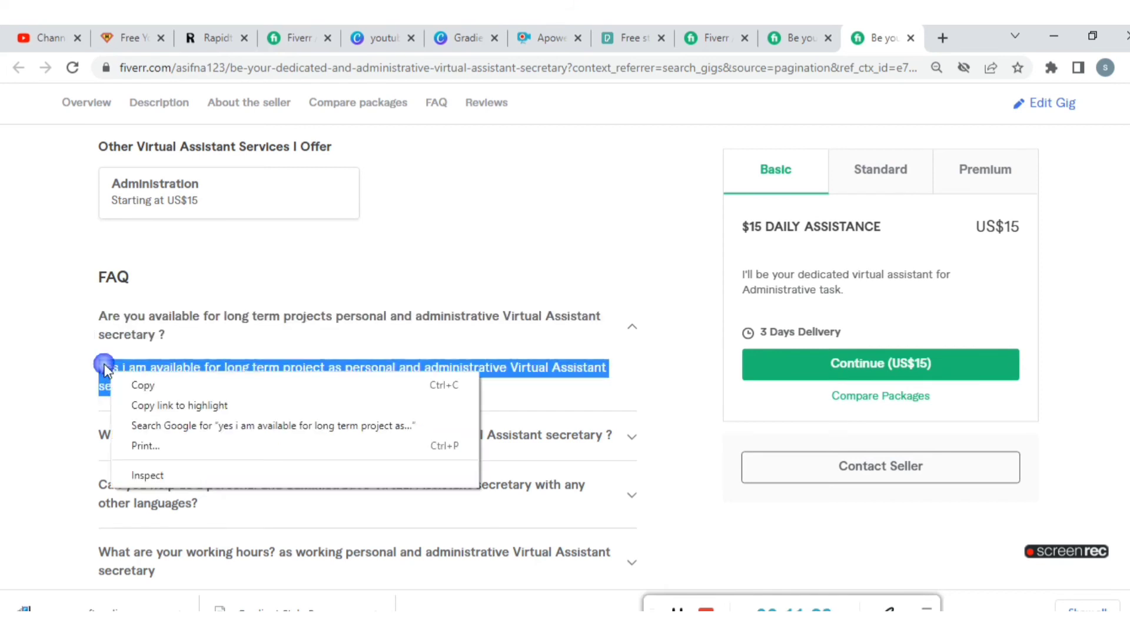
pyautogui.click(131, 380)
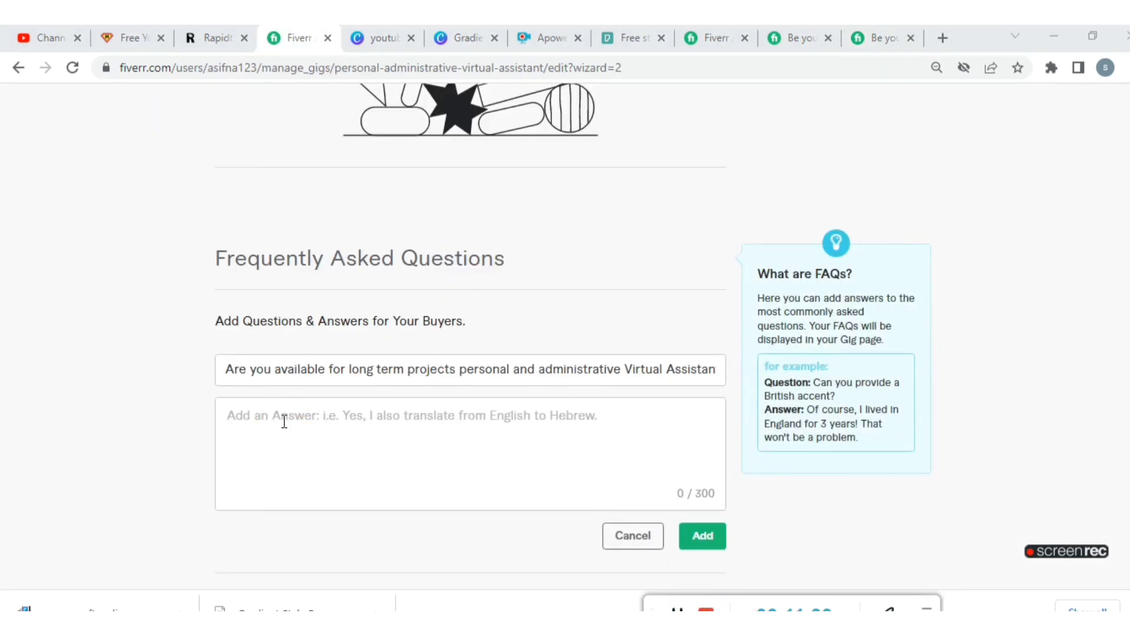
pyautogui.rightClick(284, 421)
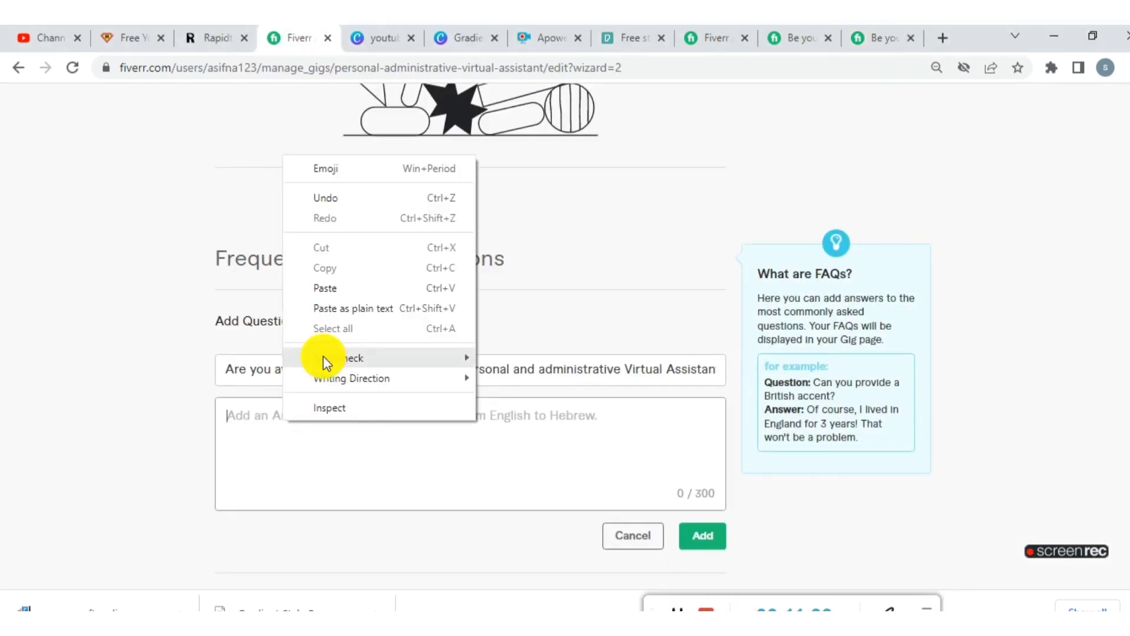
pyautogui.click(328, 289)
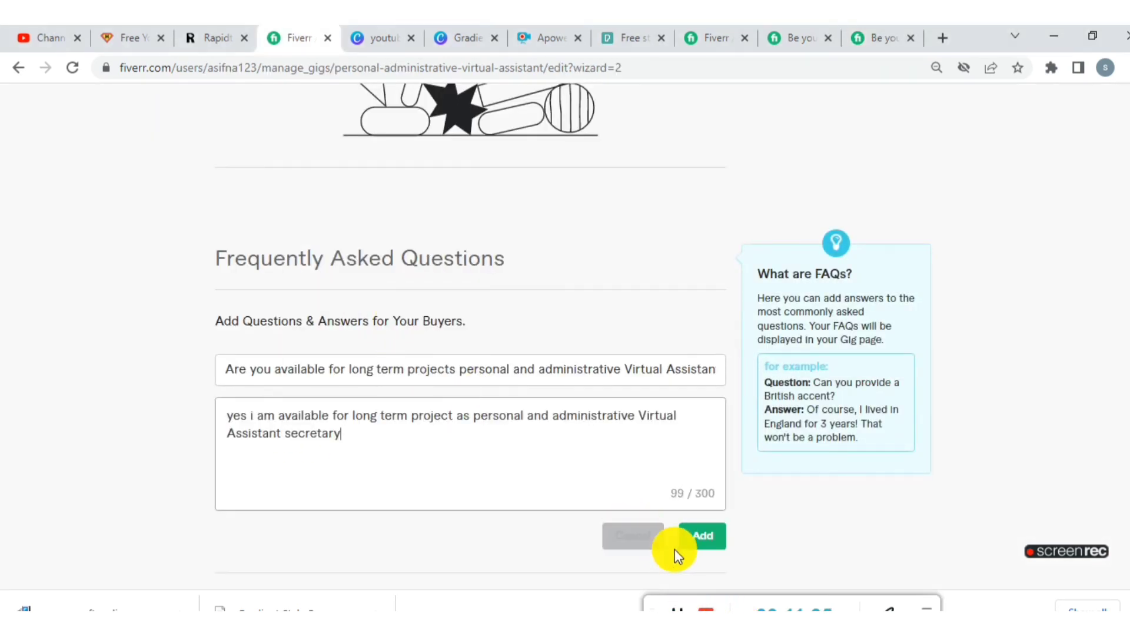
pyautogui.click(694, 545)
# - Save the description and FAQ, and continue past Requirements to the Gallery stage without adding buyer questions
pyautogui.scroll(-3, 496, 458)
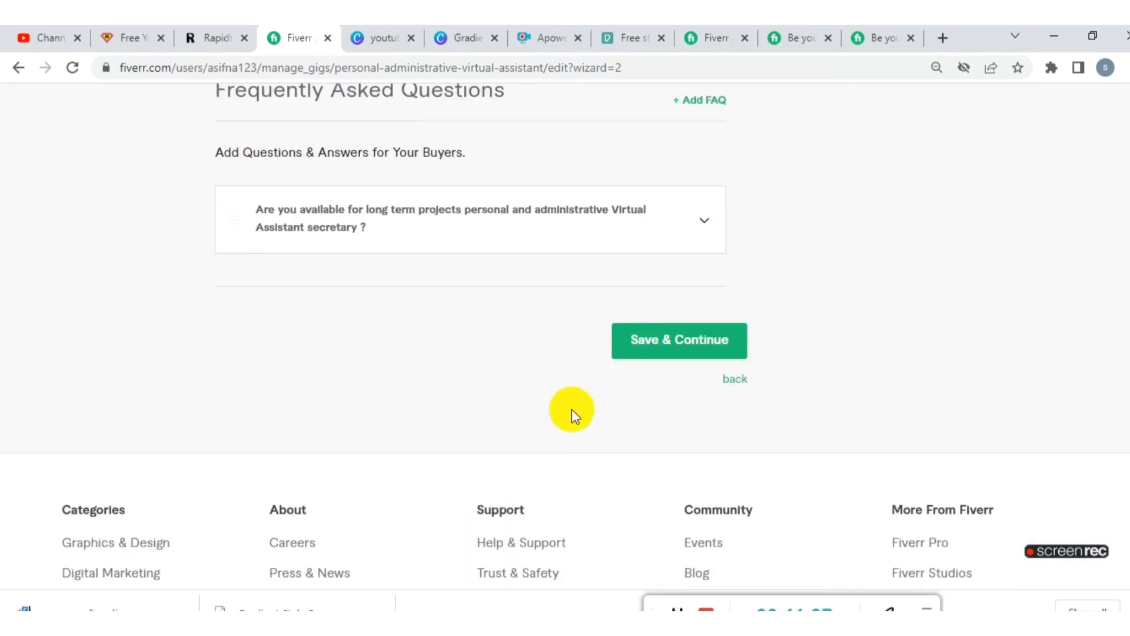
pyautogui.click(665, 344)
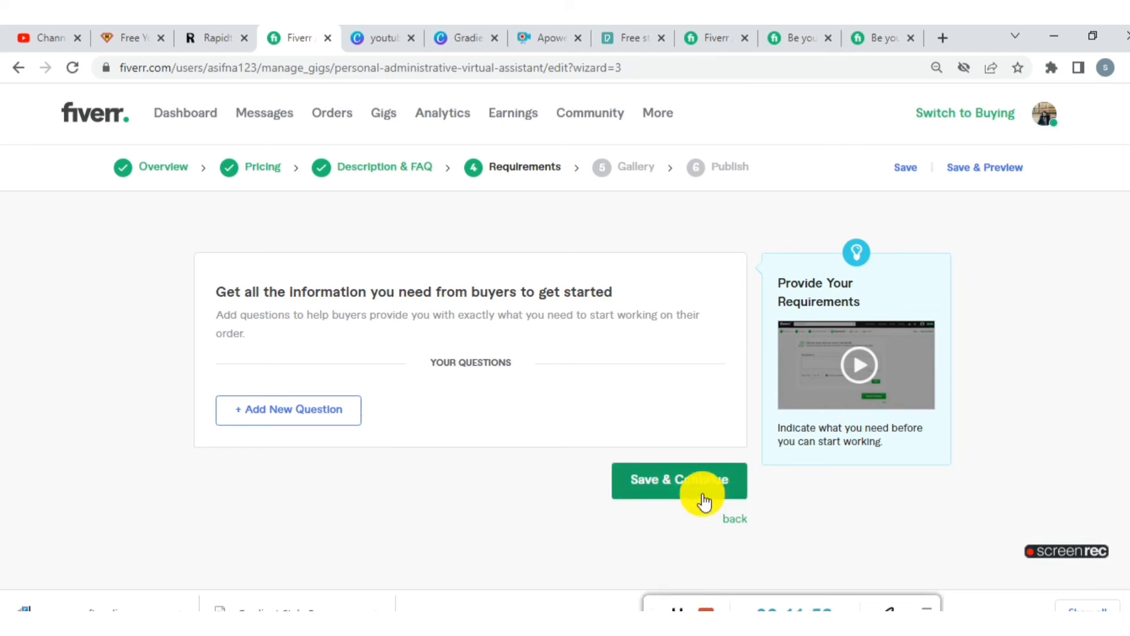
pyautogui.click(677, 478)
# - Read through the Gig image guidelines, including the recommended image size and the number of images per gig
pyautogui.scroll(-2, 677, 559)
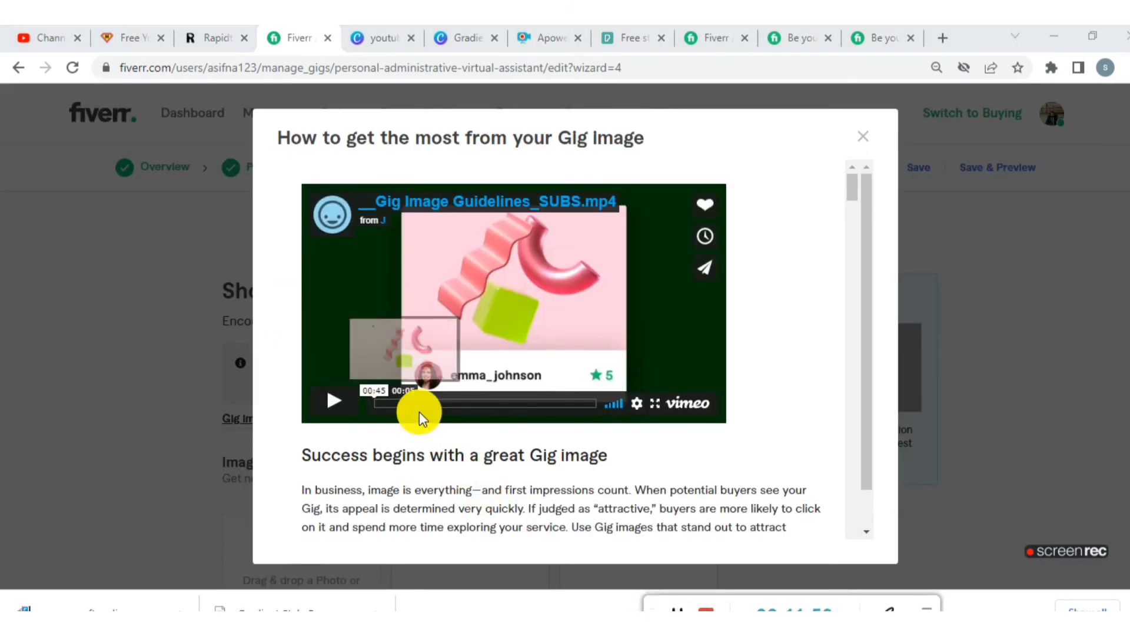
pyautogui.scroll(-5, 573, 422)
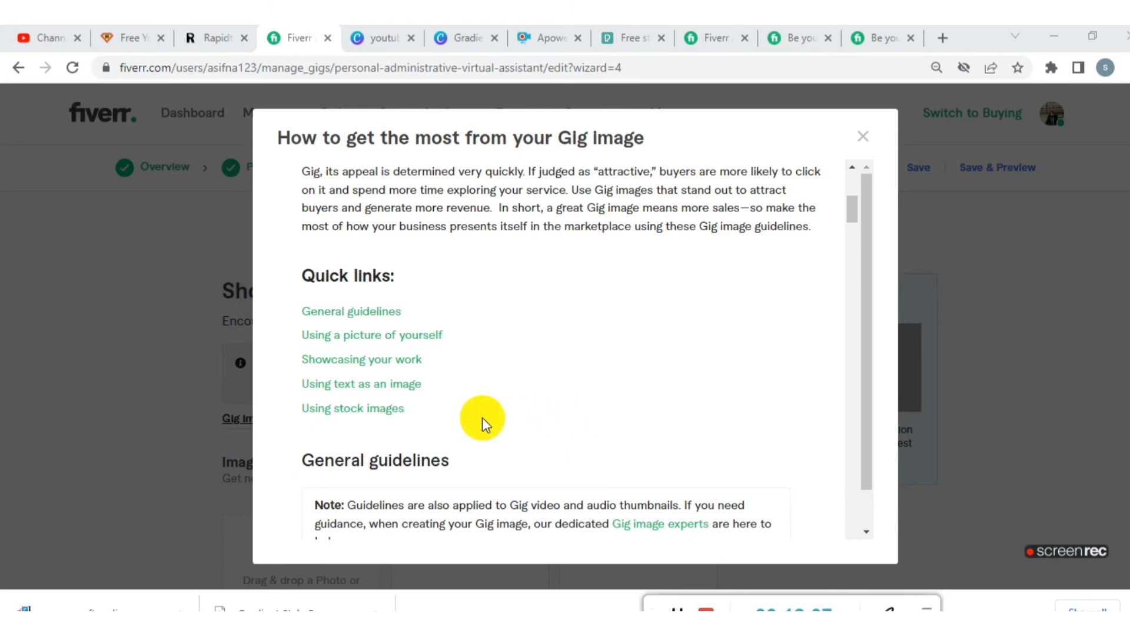
pyautogui.scroll(-10, 454, 410)
pyautogui.scroll(6, 454, 411)
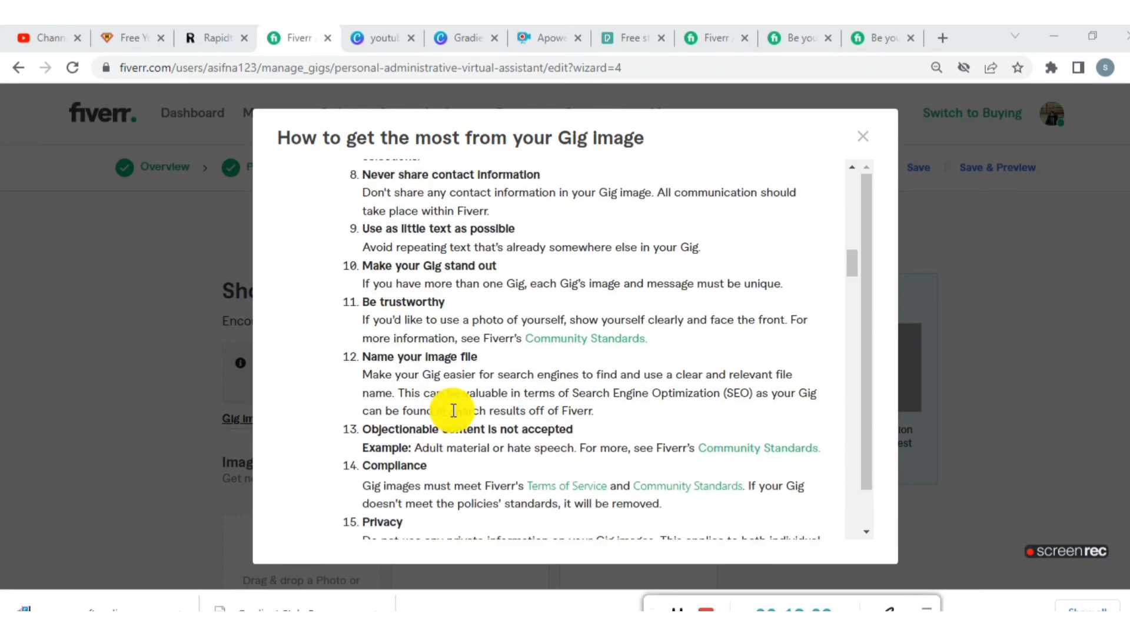
pyautogui.scroll(2, 470, 401)
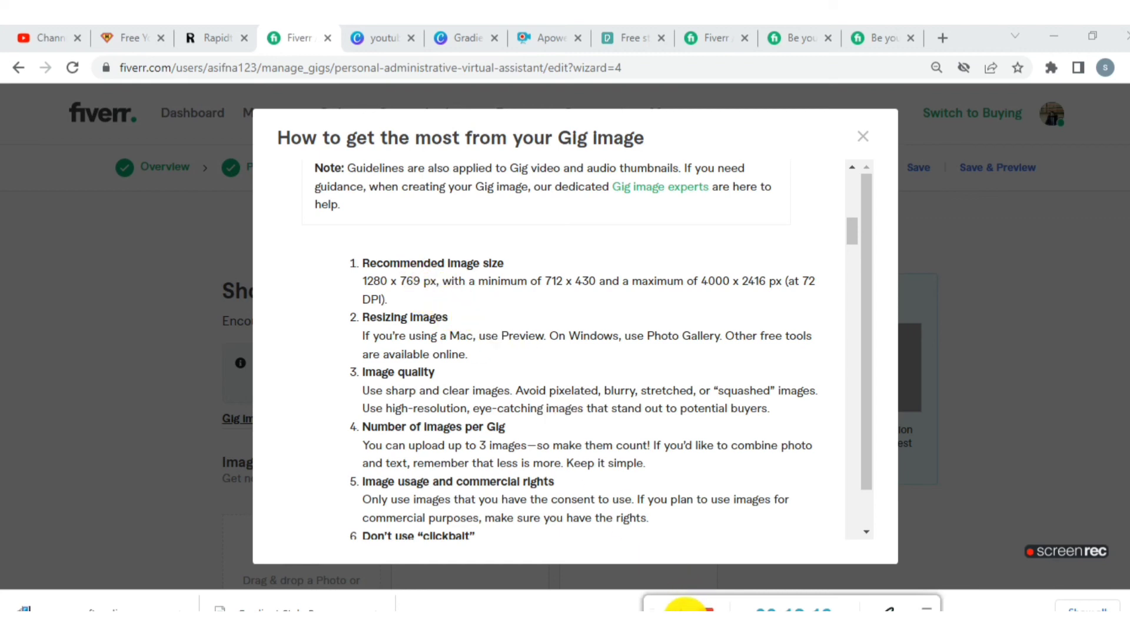
# - Switch to Canva, start a blank YouTube thumbnail design, and try a custom size of 1280 x 769 px for it
pyautogui.hotkey('ctrl', 'Tab')
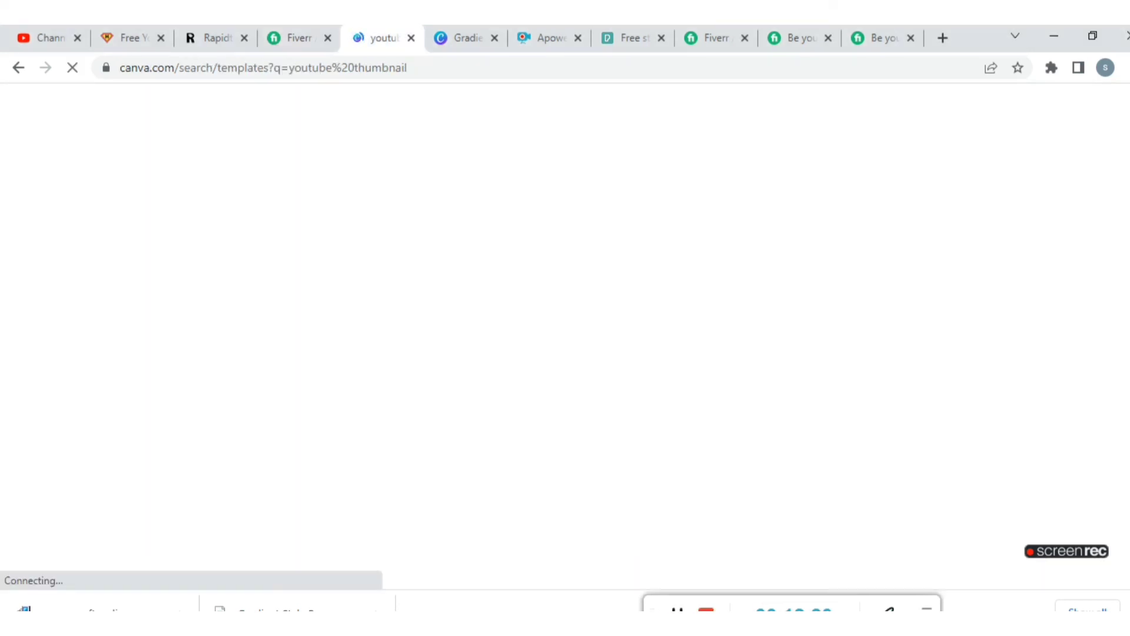
pyautogui.moveTo(706, 625)
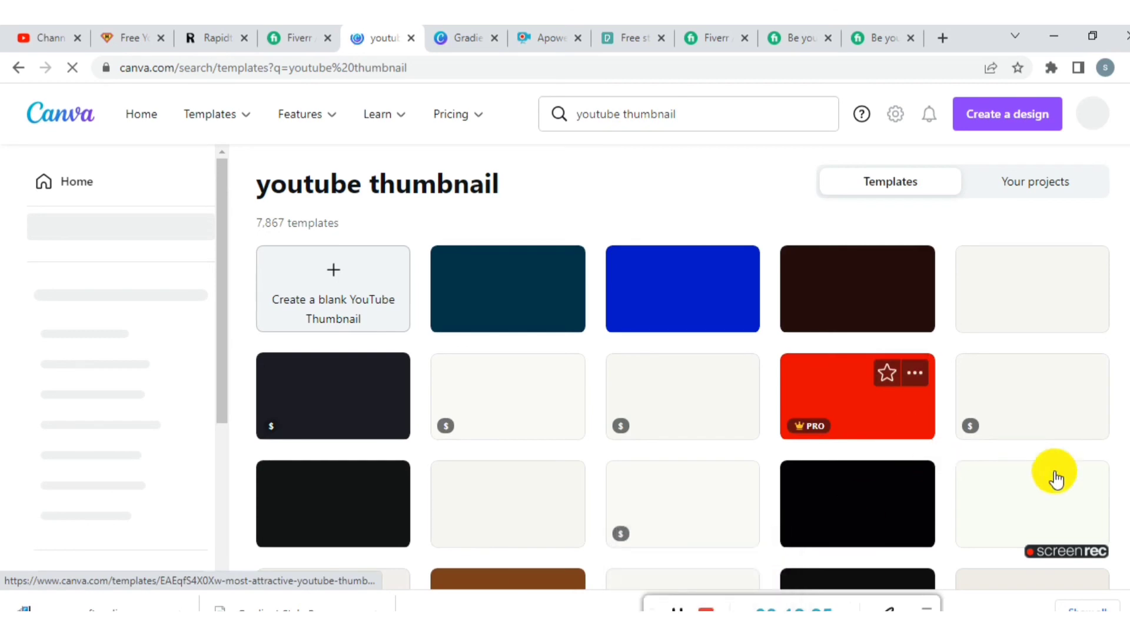
pyautogui.scroll(-10, 683, 365)
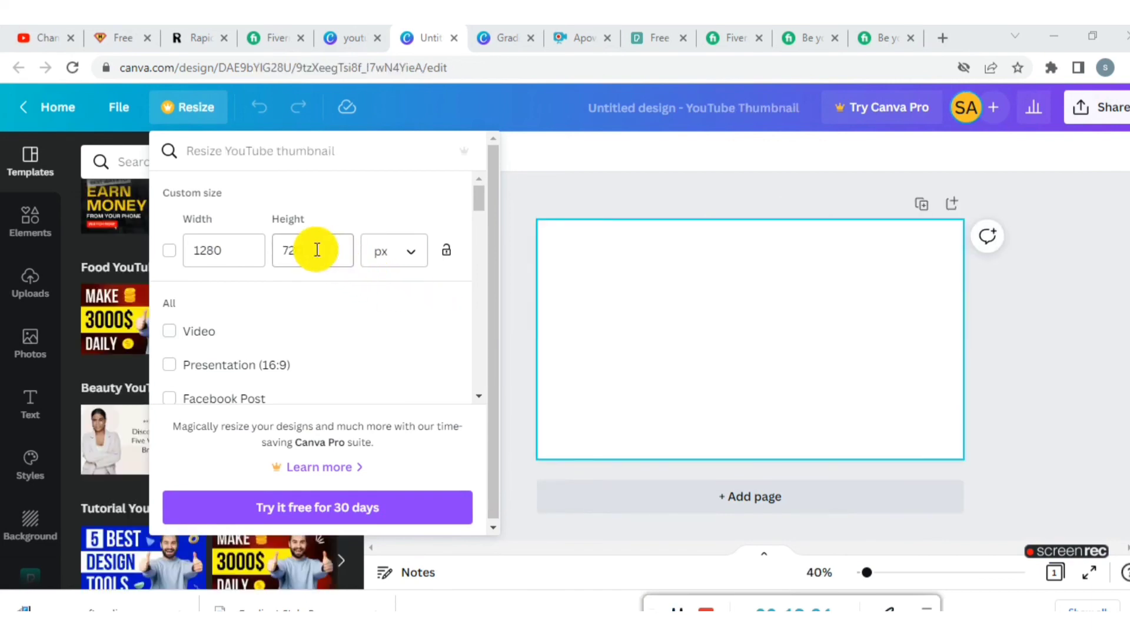
pyautogui.click(317, 249)
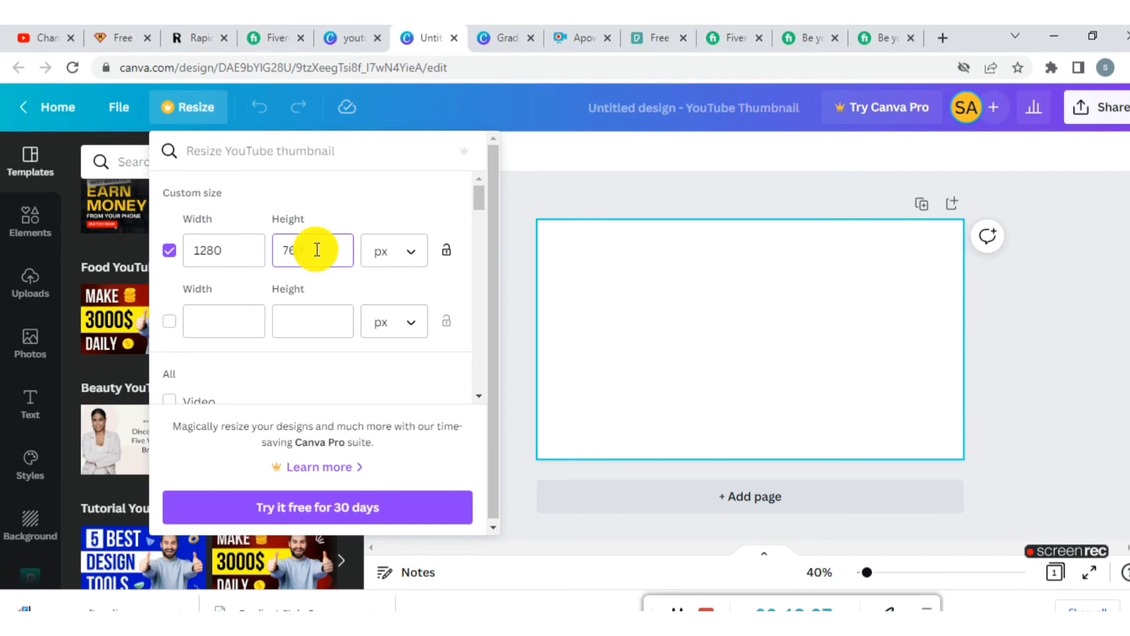
pyautogui.click(566, 334)
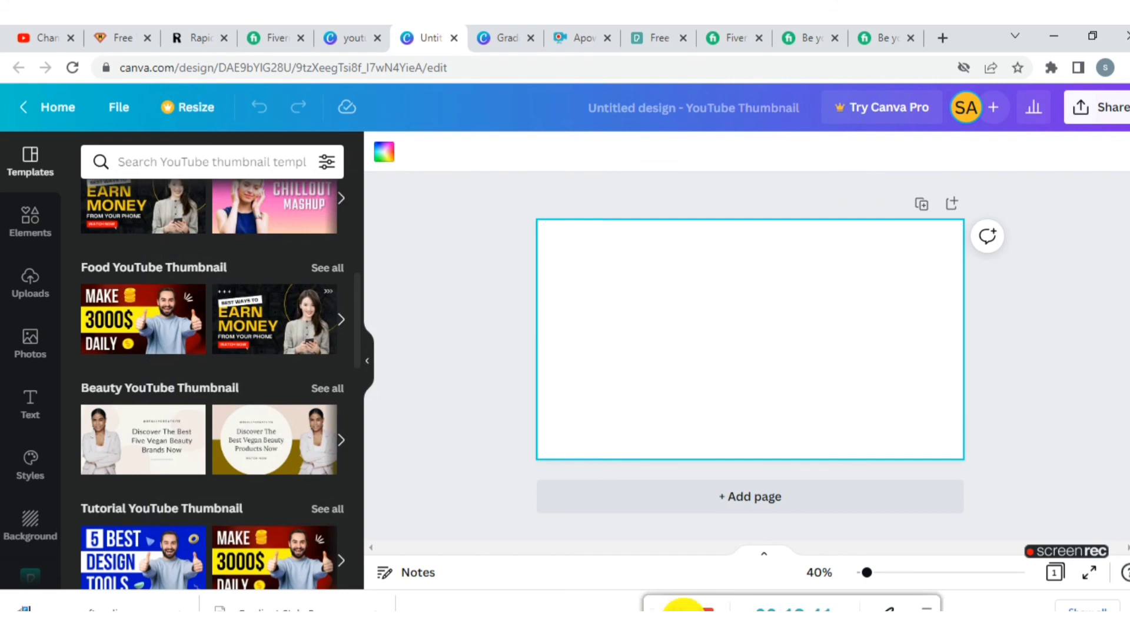
# - Place the uploaded portrait photo with the blue background on the right side of the blank thumbnail and enlarge it
pyautogui.click(683, 614)
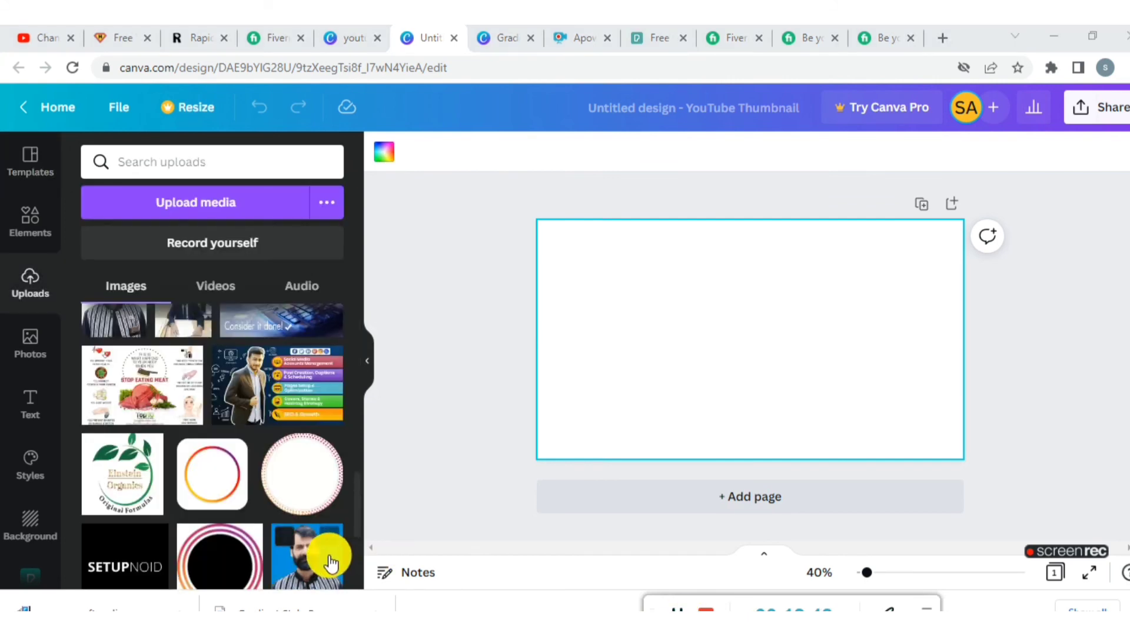
pyautogui.moveTo(329, 557); pyautogui.dragTo(429, 487)
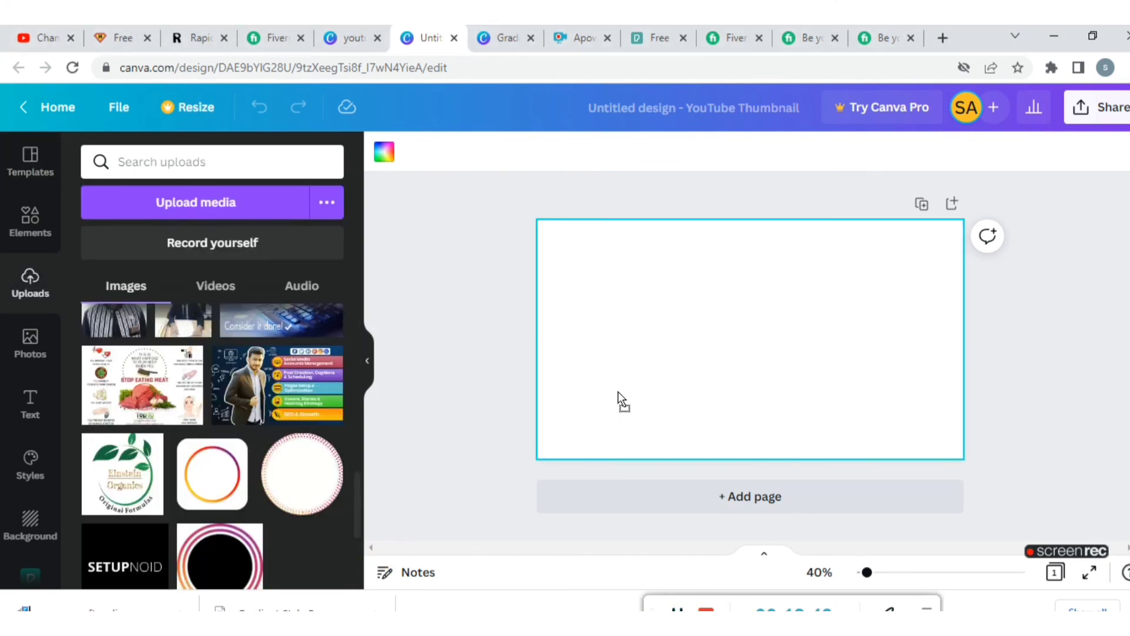
pyautogui.moveTo(619, 400); pyautogui.dragTo(836, 285)
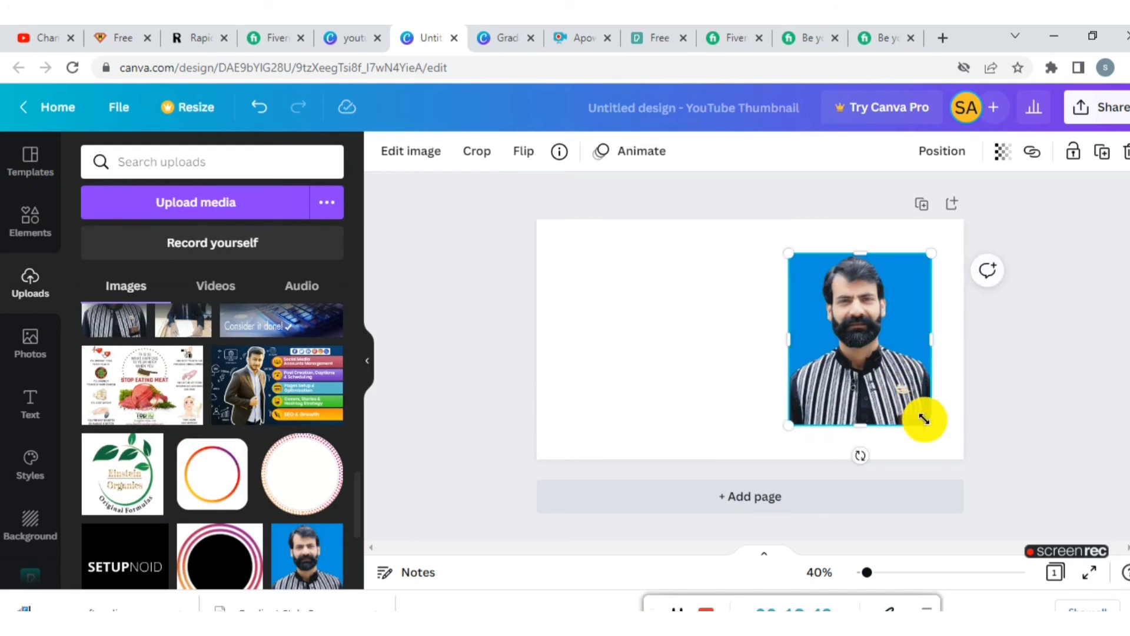
pyautogui.moveTo(928, 423); pyautogui.dragTo(940, 436)
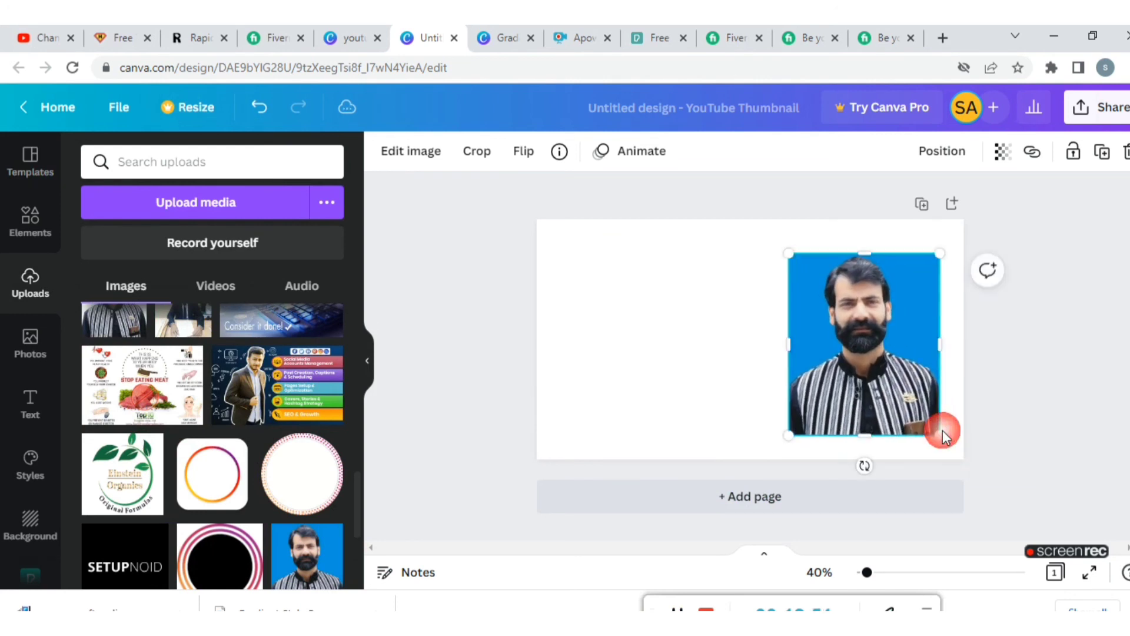
pyautogui.moveTo(792, 260); pyautogui.dragTo(759, 233)
pyautogui.moveTo(846, 341); pyautogui.dragTo(862, 339)
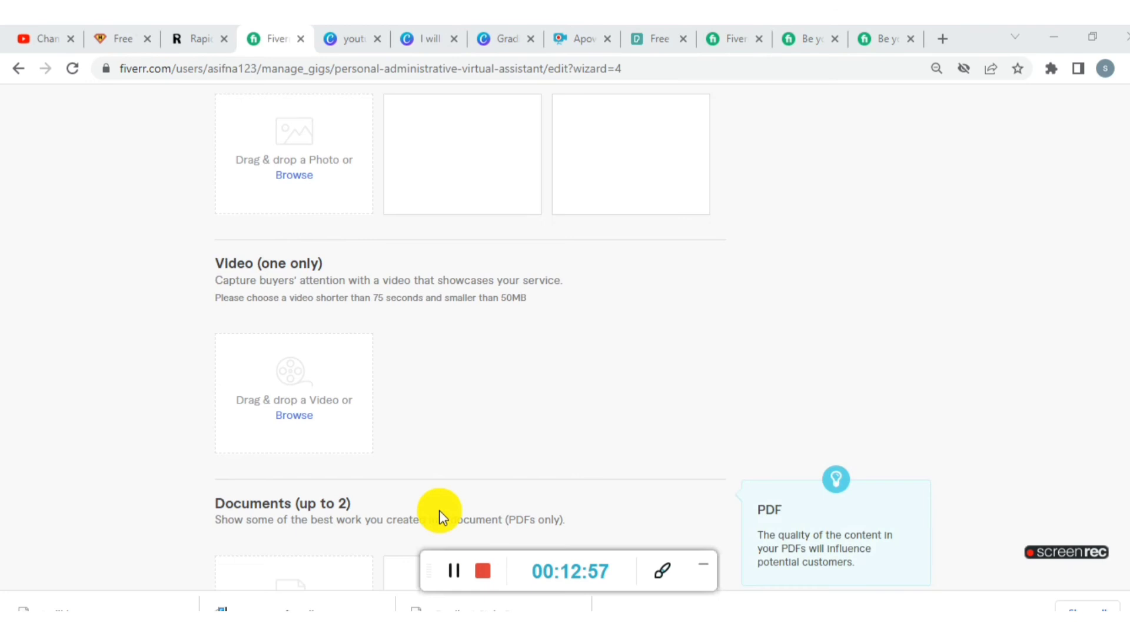
# - Switch back to the Fiverr gallery stage and upload the PNG "I will be your personal" from Downloads as the first gig image
pyautogui.scroll(2, 320, 331)
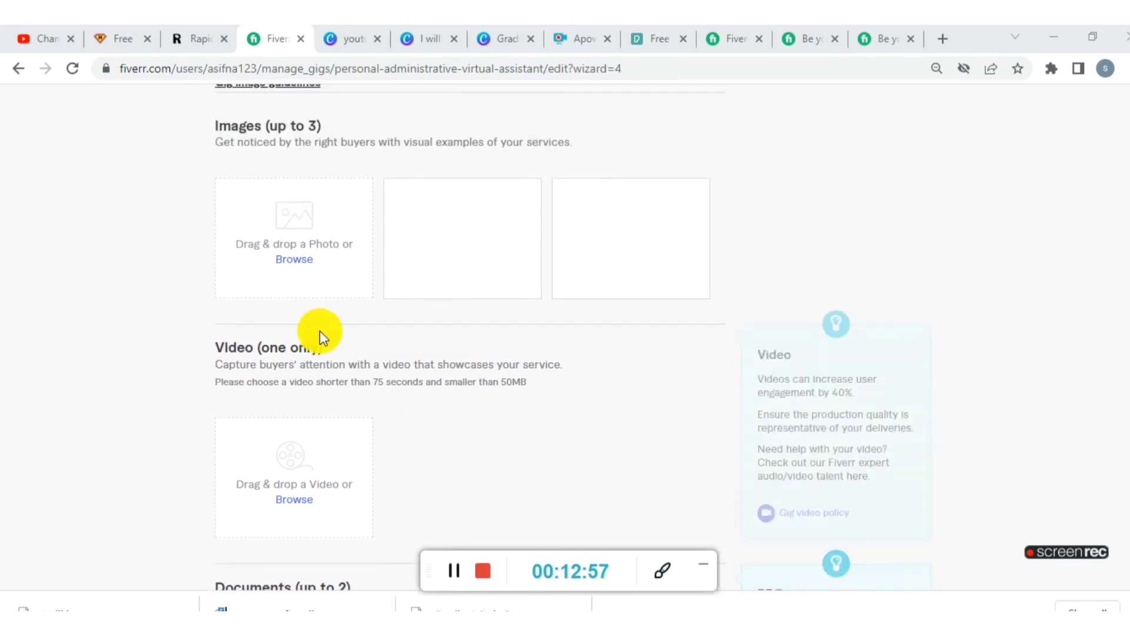
pyautogui.click(280, 264)
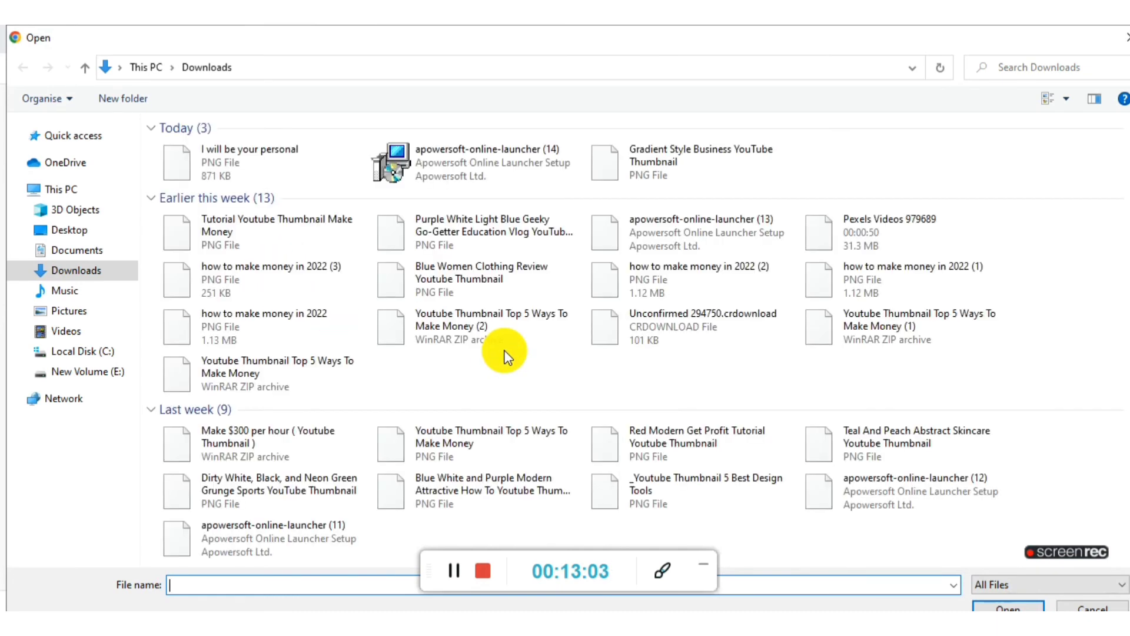
pyautogui.click(212, 157)
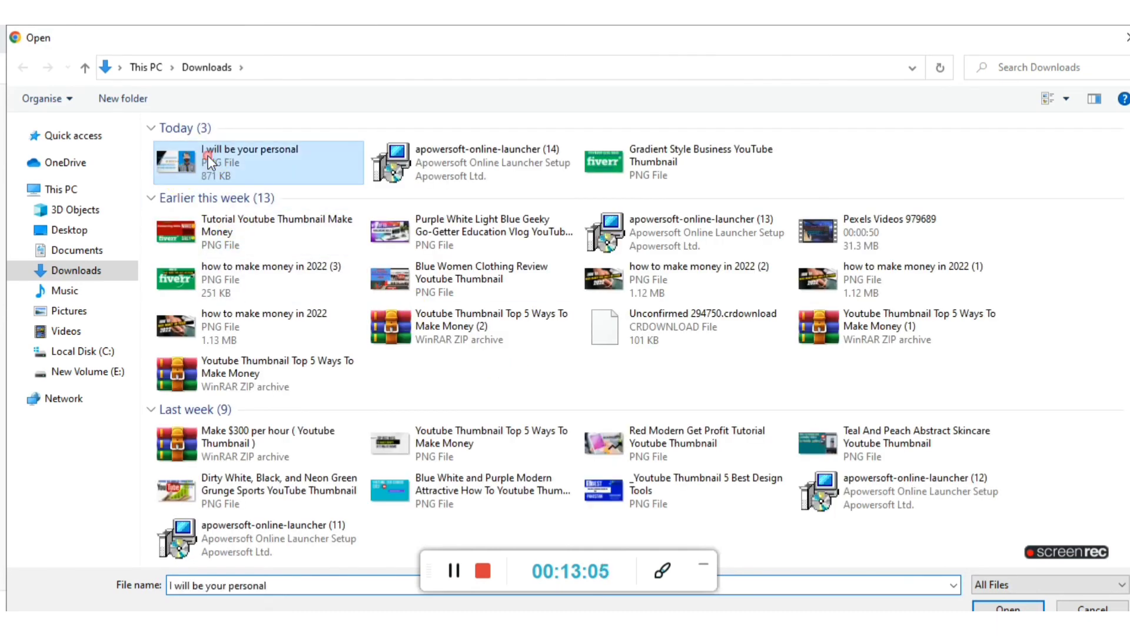
pyautogui.click(1008, 607)
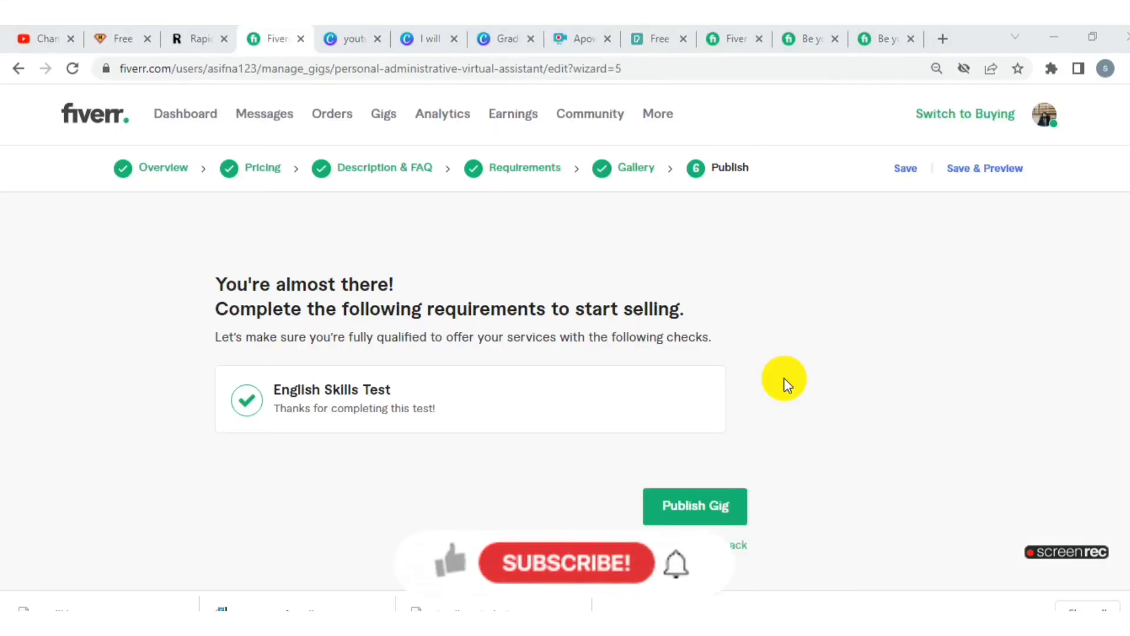
# - Continue to the Publish stage and publish the personal administrative virtual assistant gig
pyautogui.scroll(-1, 784, 378)
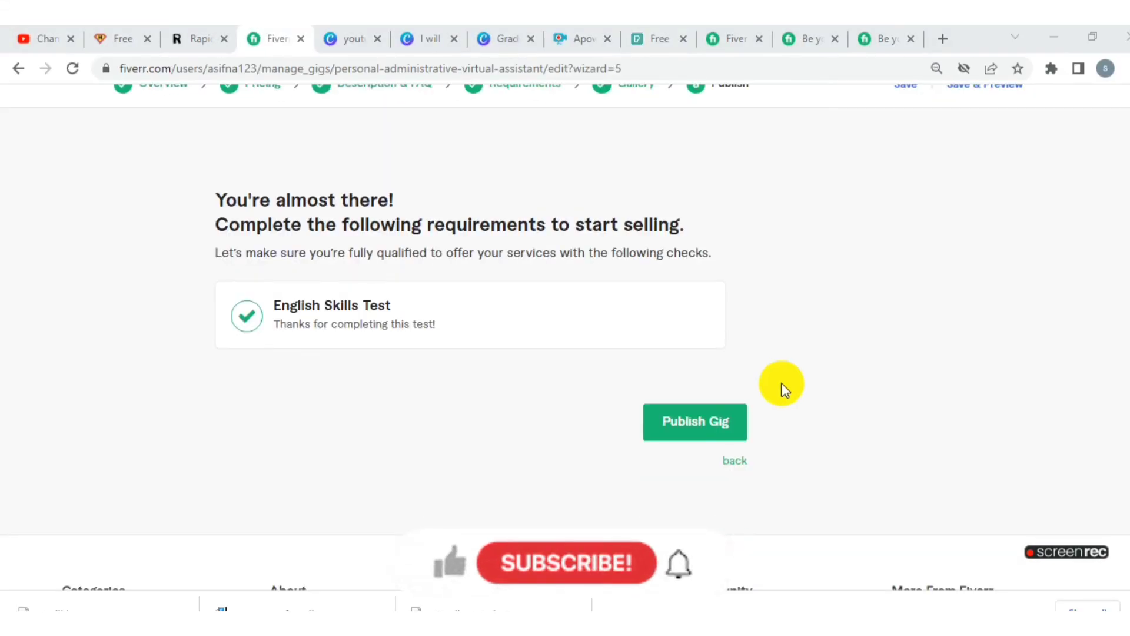
pyautogui.click(695, 422)
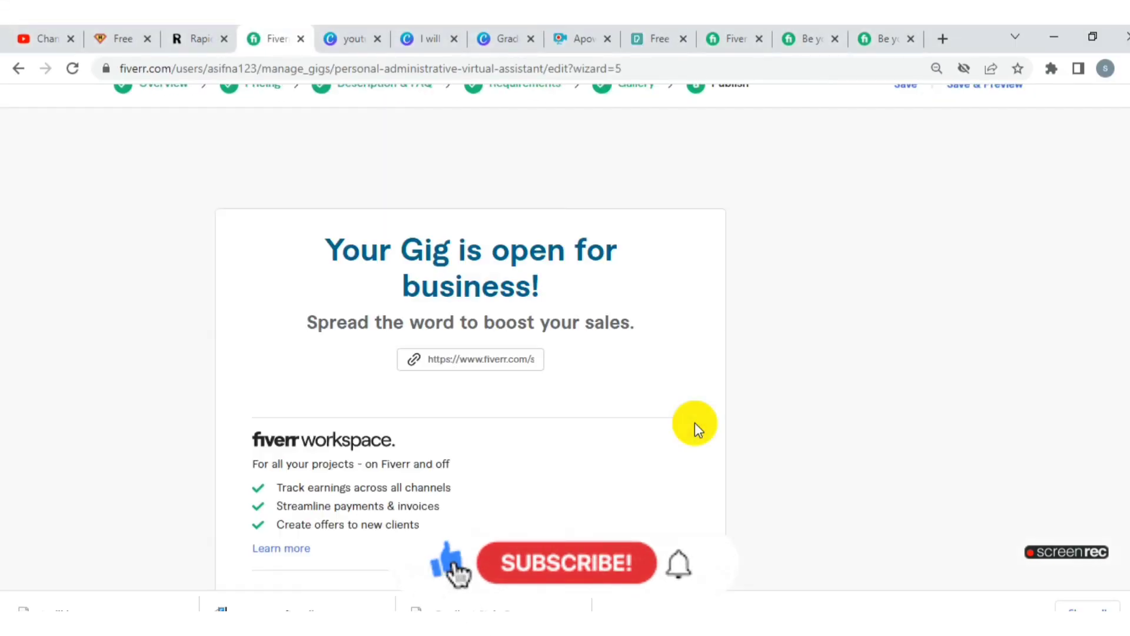
# - Finish the gig wizard and select the personal administrative virtual assistant gig among the active gigs
pyautogui.scroll(-3, 532, 355)
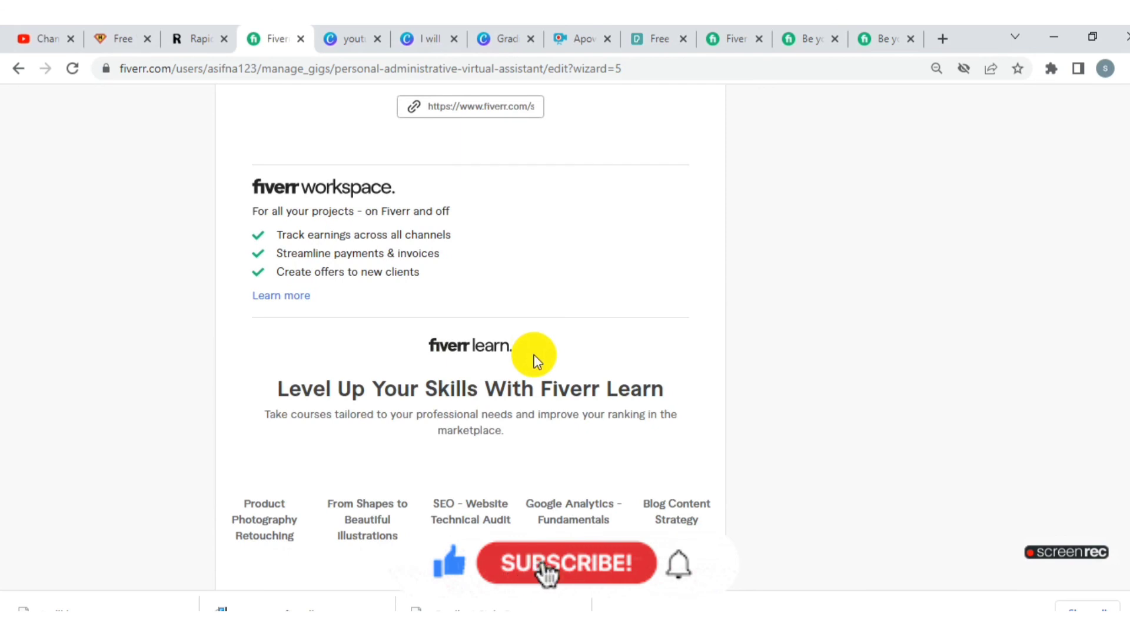
pyautogui.scroll(-3, 534, 358)
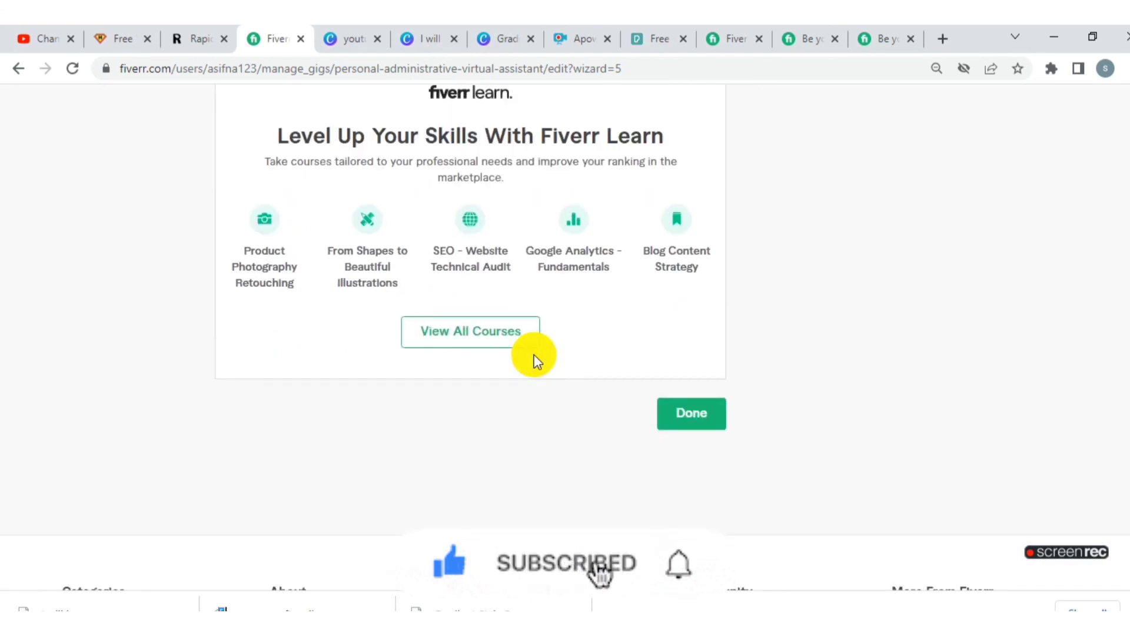
pyautogui.click(703, 426)
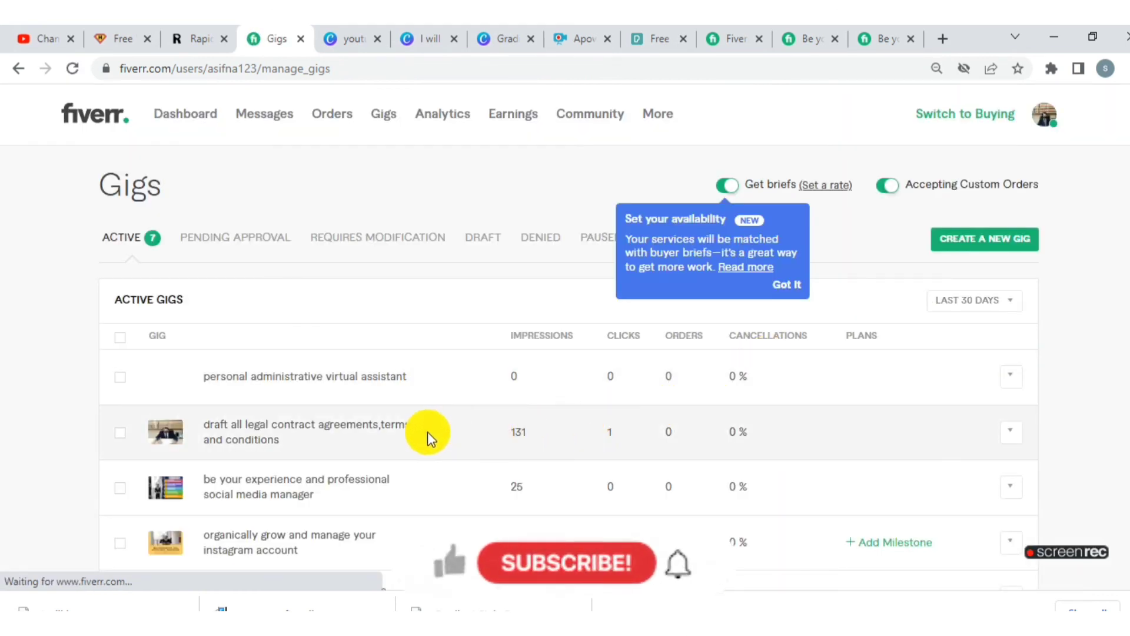
pyautogui.click(222, 383)
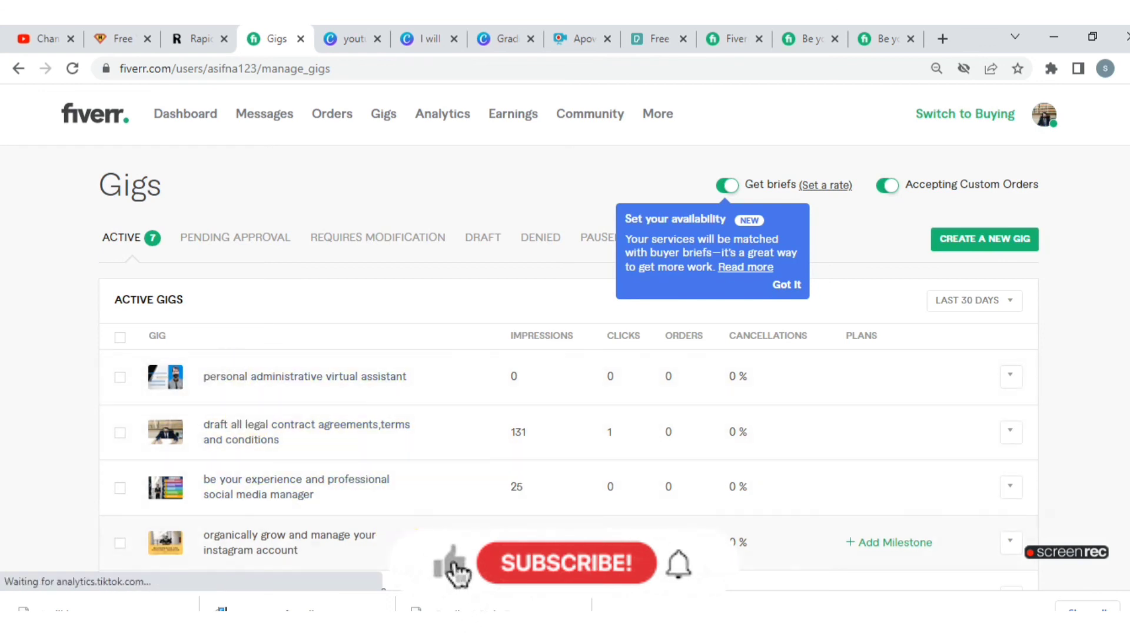